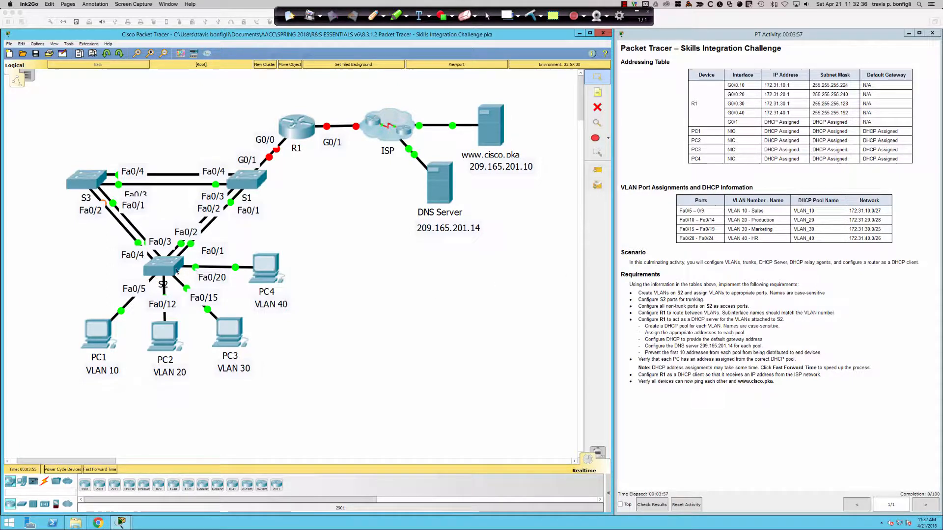
Open switch S2's command line and place its widened window below the upper part of the topology.
click(473, 284)
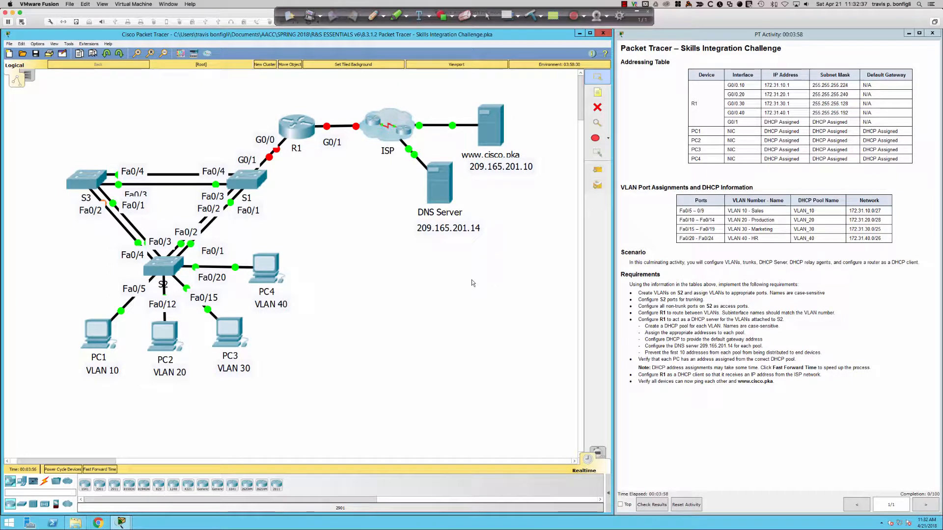
click(164, 267)
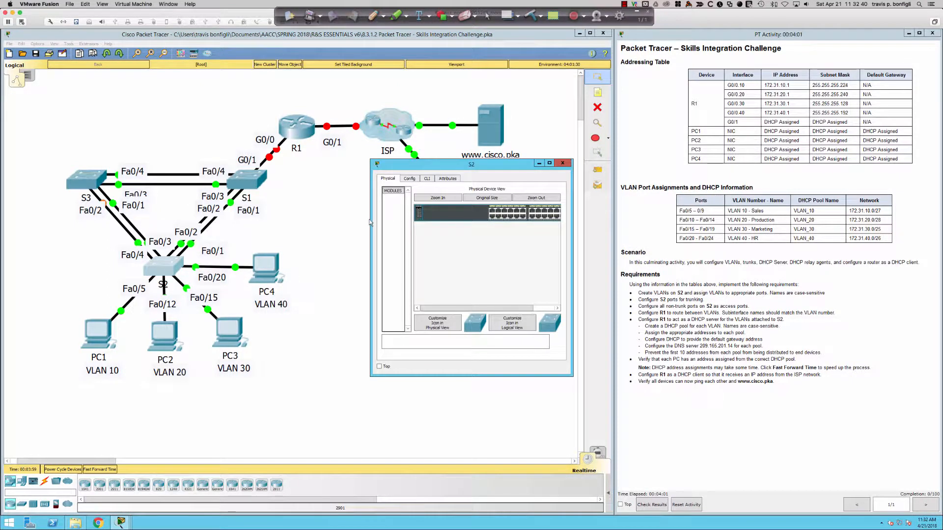
drag(371, 250, 232, 218)
click(288, 179)
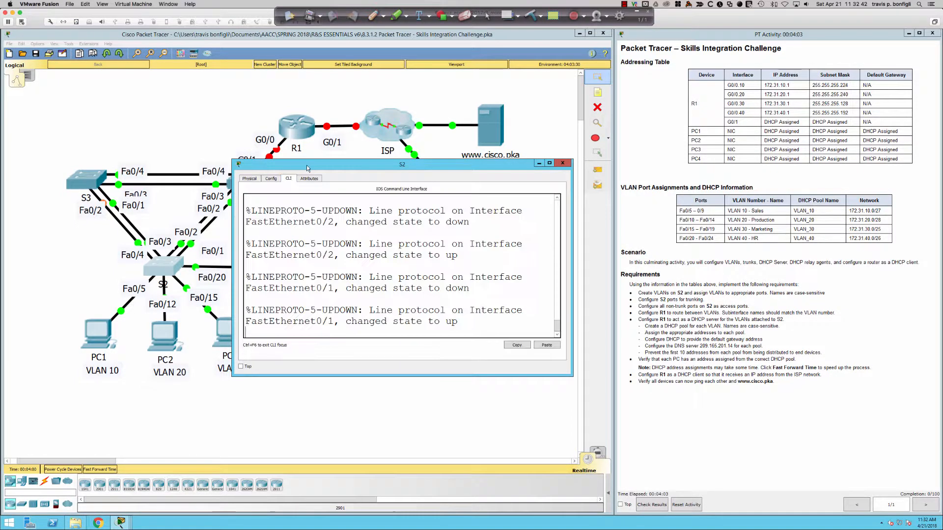
drag(309, 167, 85, 302)
drag(349, 364, 615, 364)
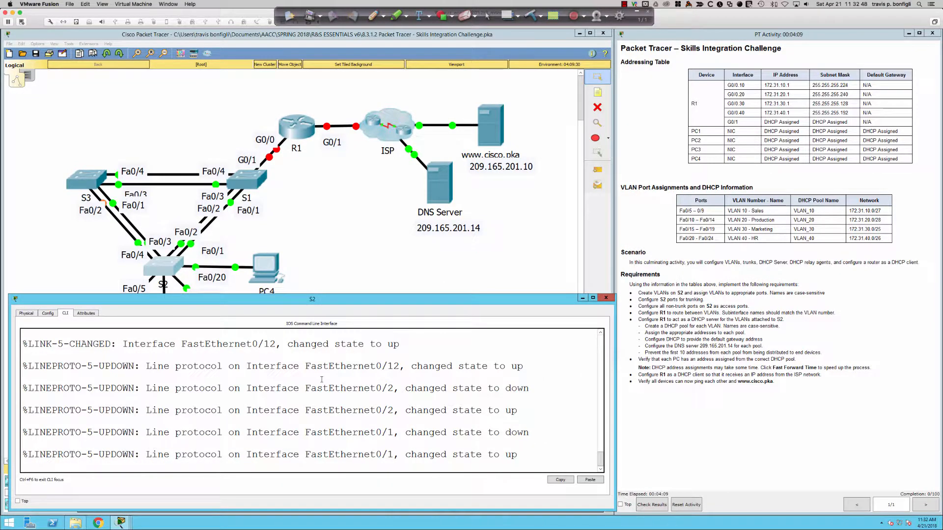
Enter privileged EXEC mode on S2 and start global configuration from the terminal.
key(Return)
key(Return)
key(Return)
key(Return)
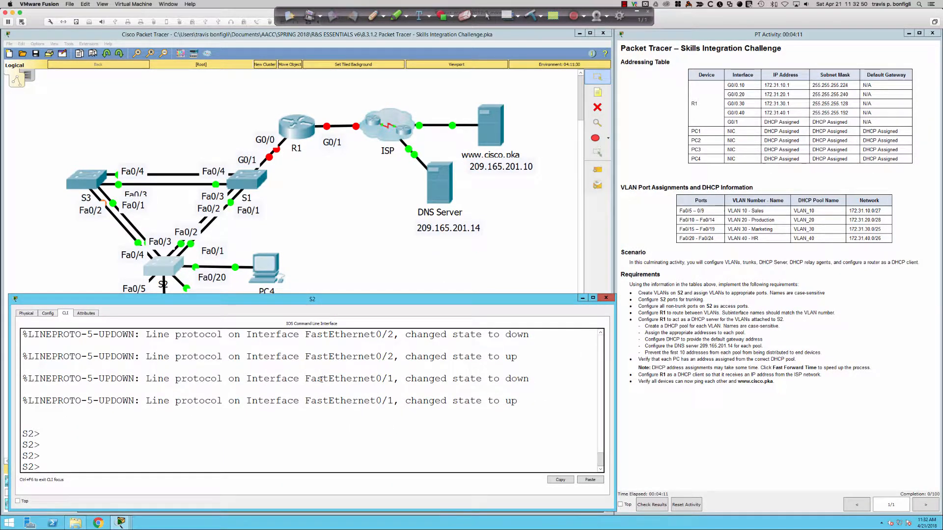
text(coen)
key(Tab)
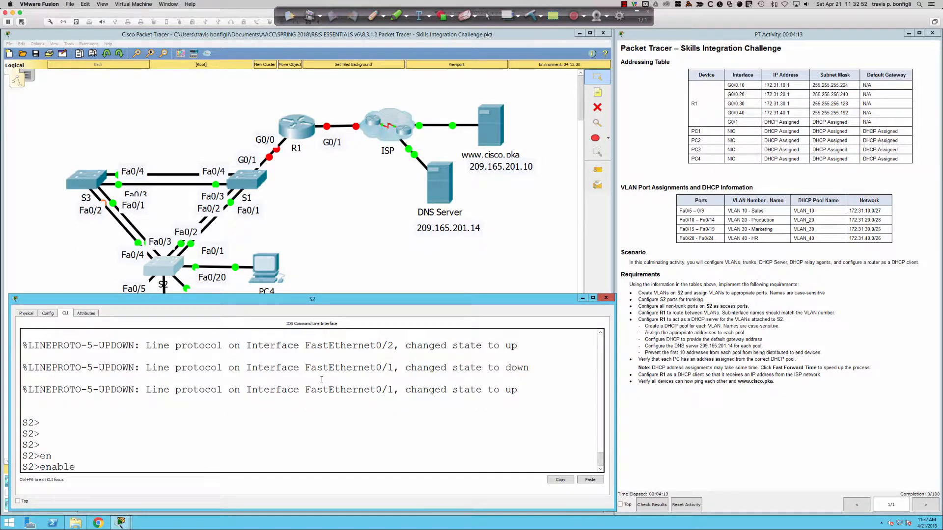
key(Return)
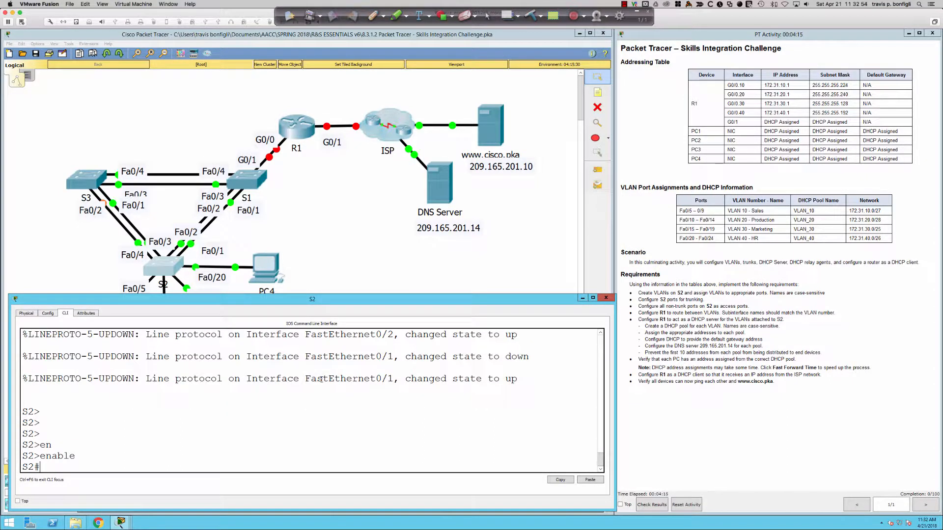
text(conf t)
key(Return)
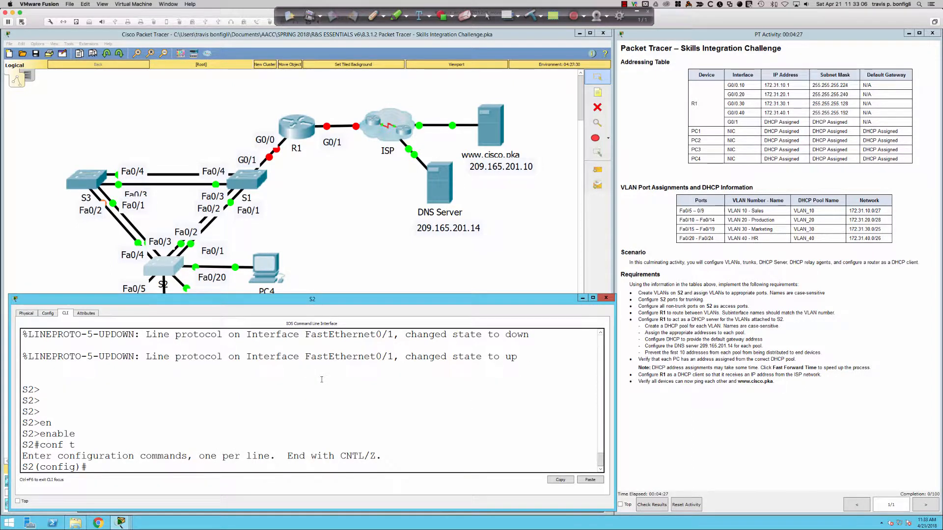
Create VLAN 10 on S2 and name it Sales.
key(Return)
key(Return)
key(Return)
text(vlan )
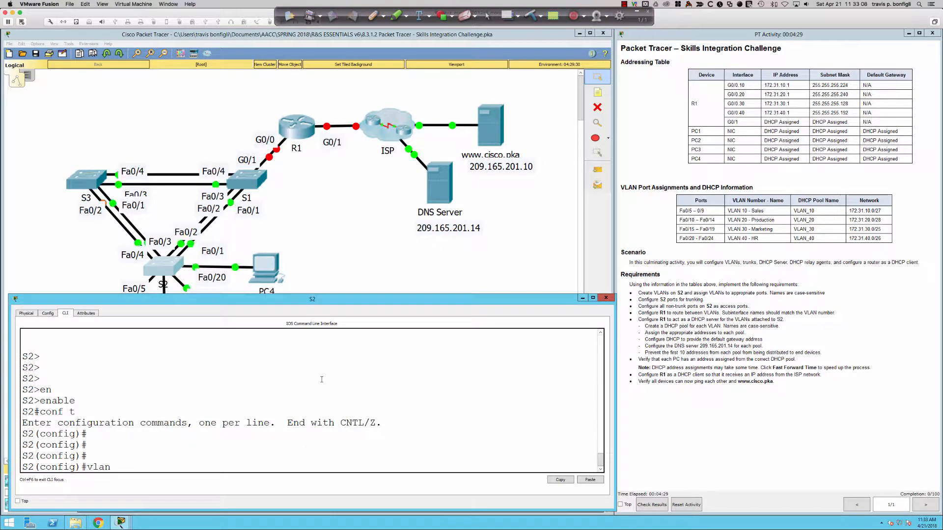
text(10)
key(Return)
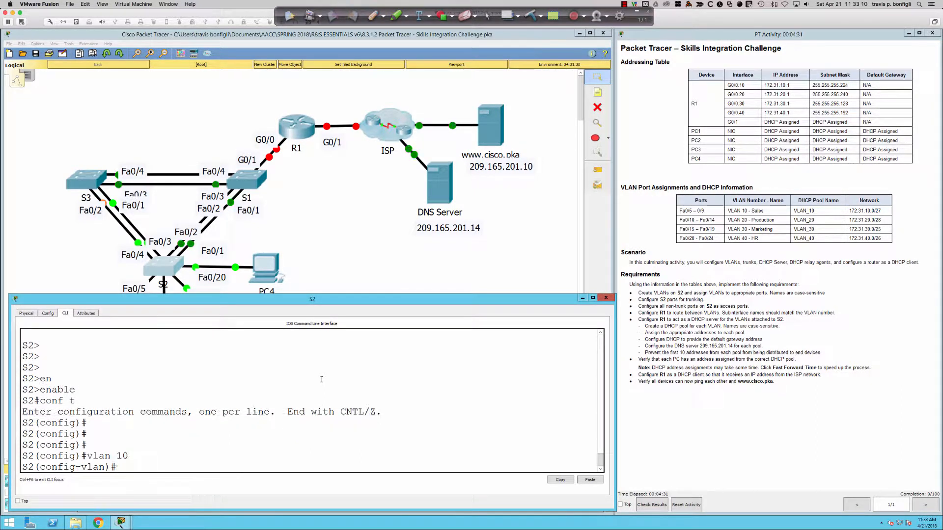
text(name Sales)
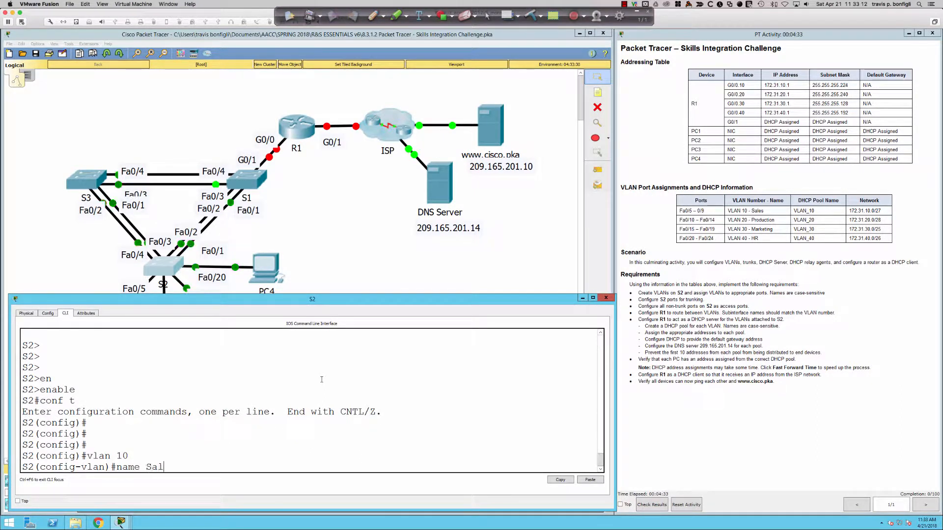
key(Return)
Create VLAN 20 on S2 and name it Production.
text(vlan)#vlan)
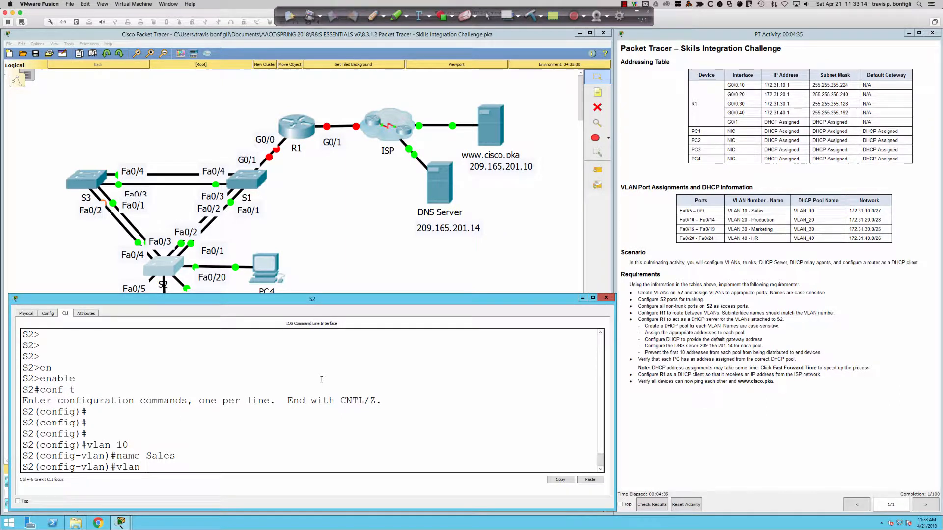
text( 20)
key(Return)
text(nfig-vlan)#name)
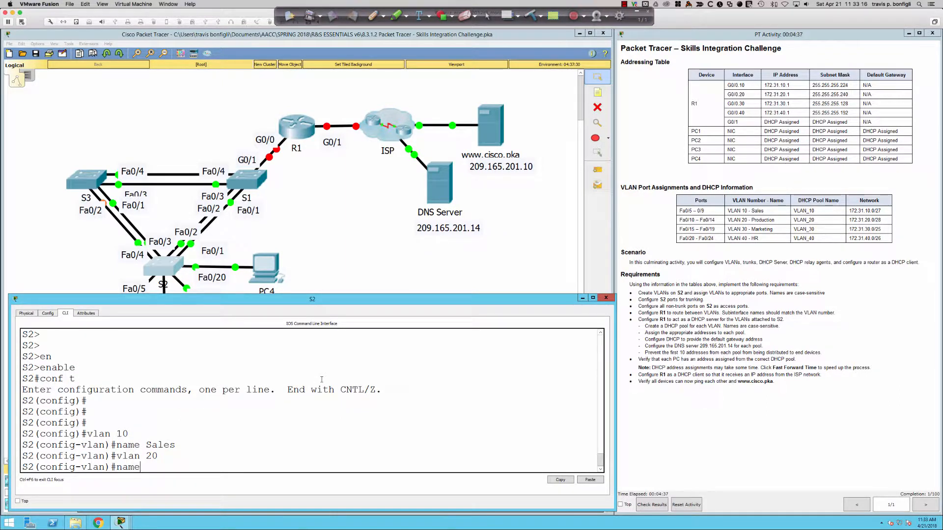
text( Production)
key(Return)
Create VLAN 30 on S2 and name it Marketing.
text(vlan)
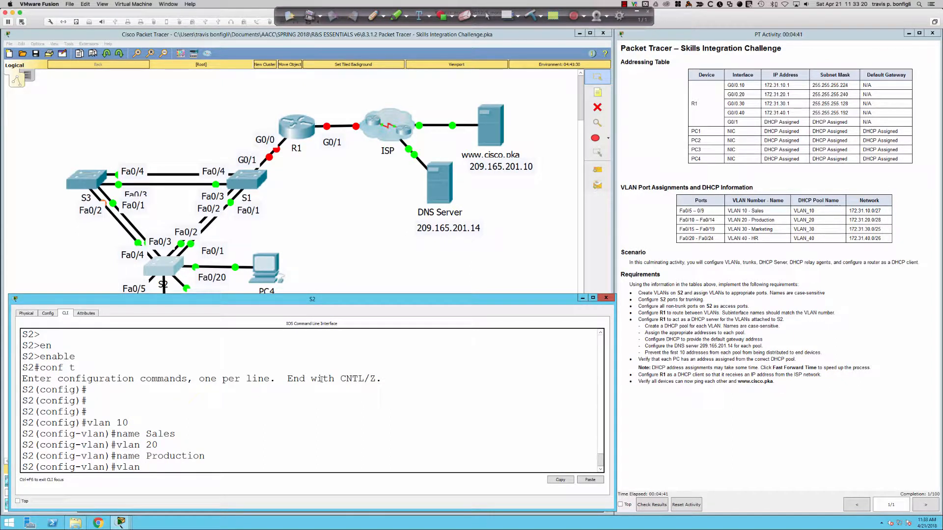
text( 30)
key(Return)
text(name)
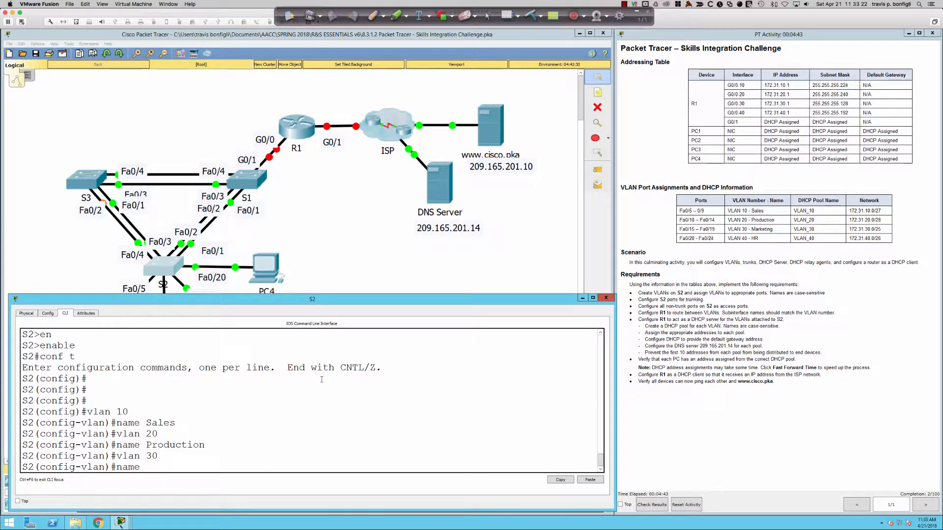
text( Marketing)
key(Return)
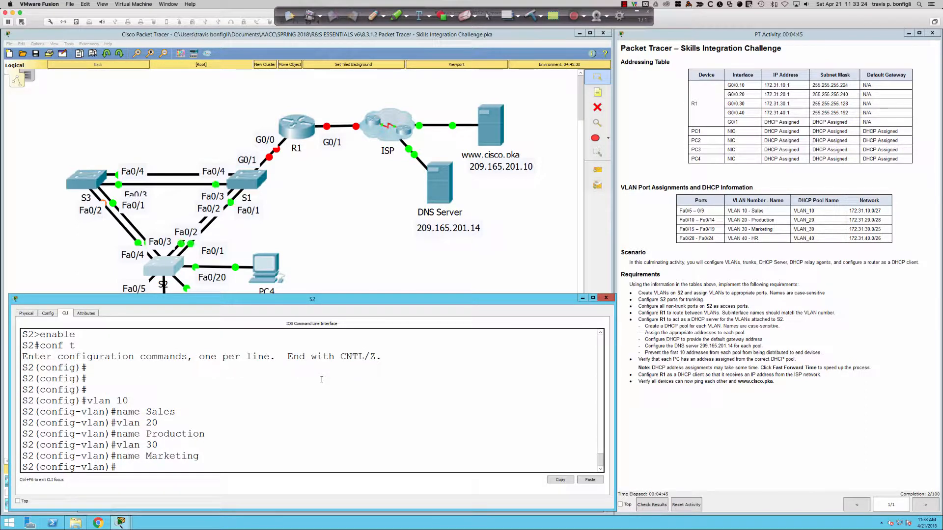
Create VLAN 40 on S2 with the name HR and return to global configuration mode.
text(vlan 40)
key(Return)
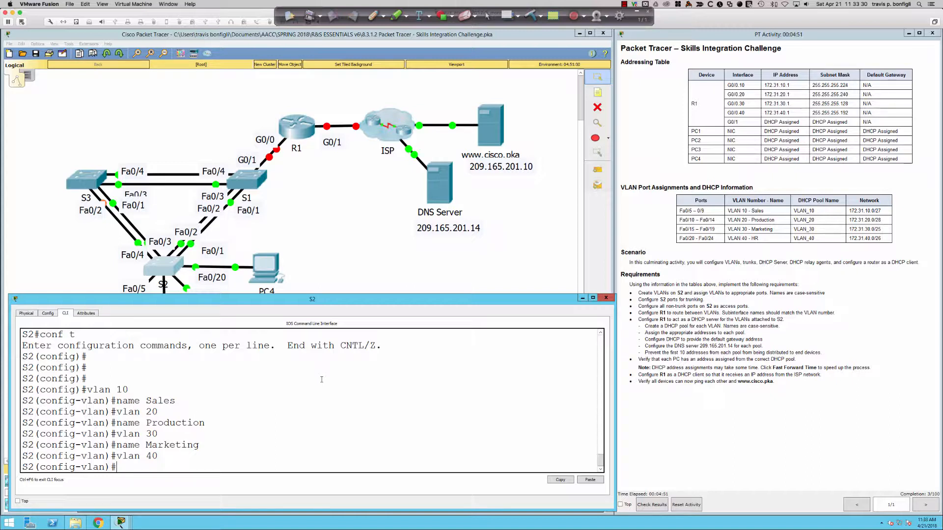
text(name HR)
key(Return)
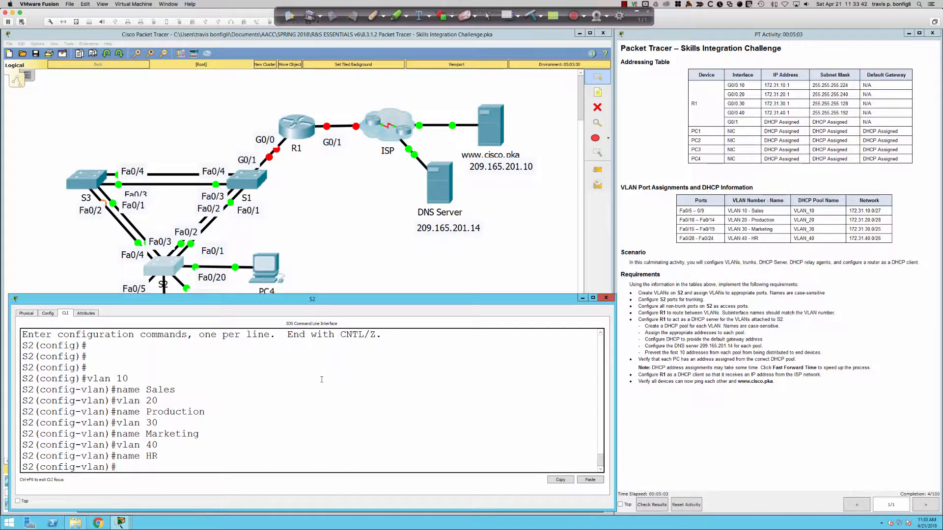
key(Return)
key(Return)
key(Return)
text(exit)
key(Return)
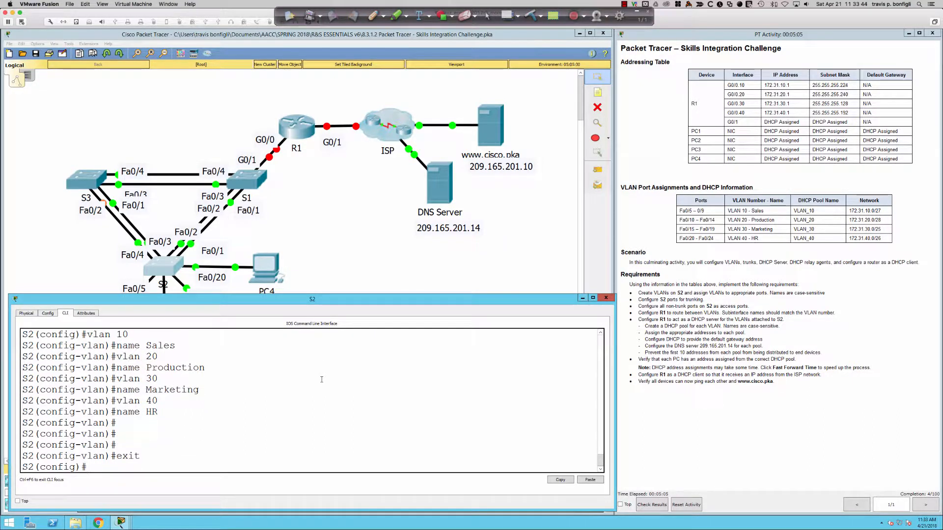
Select the interface range Fa0/5-9 on S2 and set its ports to access mode.
key(Return)
key(Return)
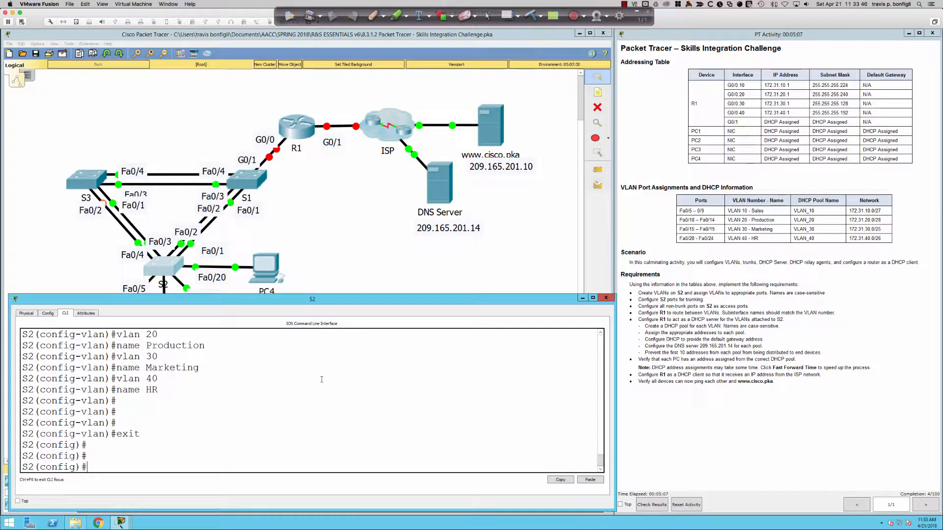
text(int ra fa0/5-)
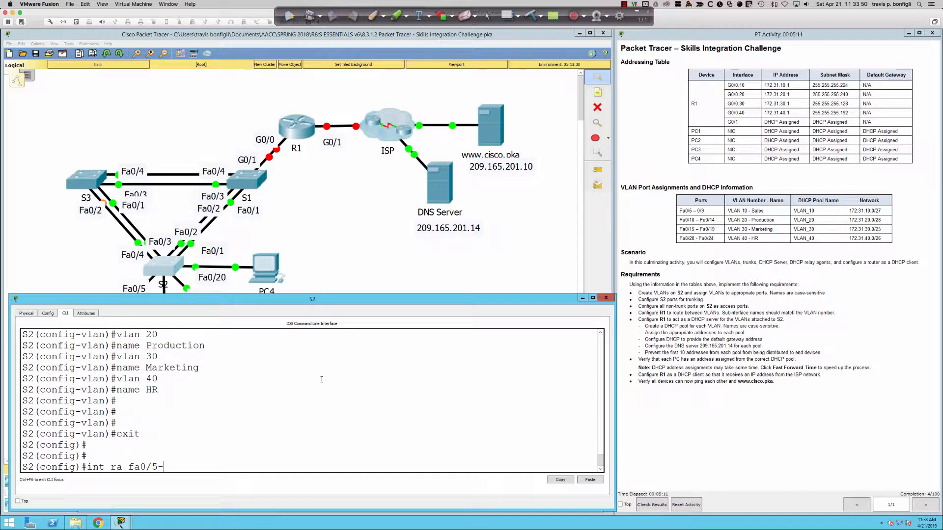
text(9)
key(Return)
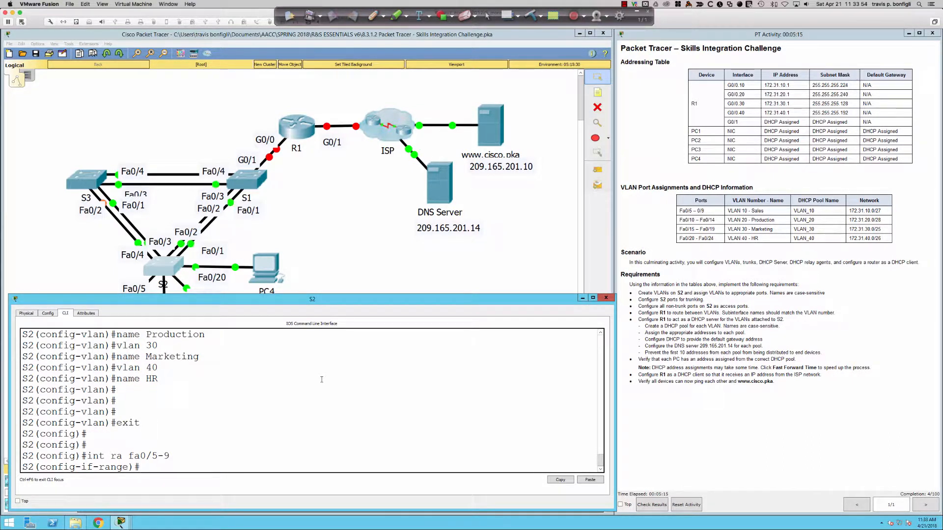
text(swi)
key(Tab)
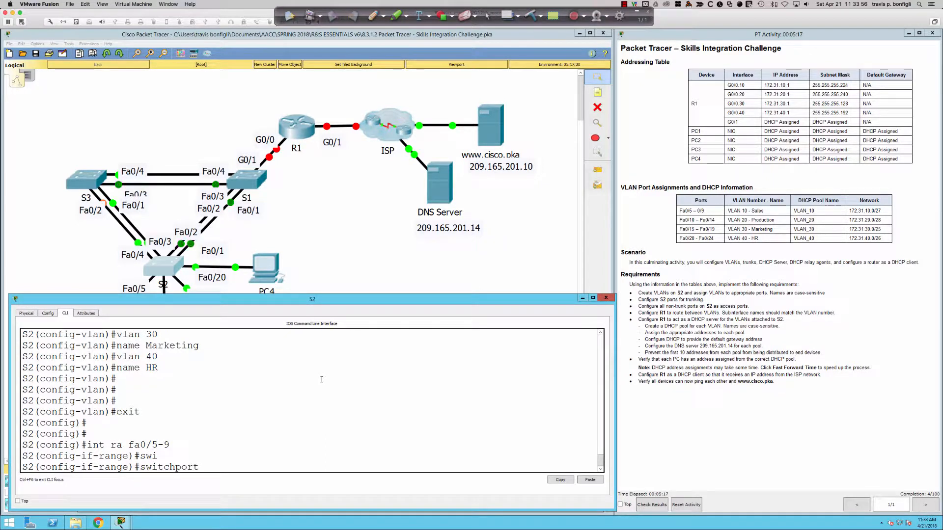
text(mode acc)
key(Return)
Assign the Fa0/5-9 access ports to VLAN 10 and enable them with no shutdown.
text(sw)
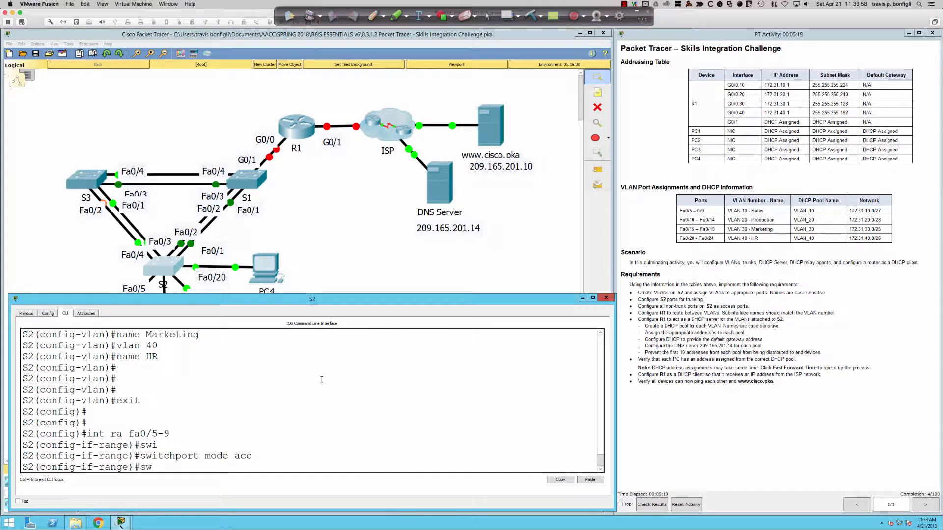
text(i)
key(Tab)
text(acc valn)
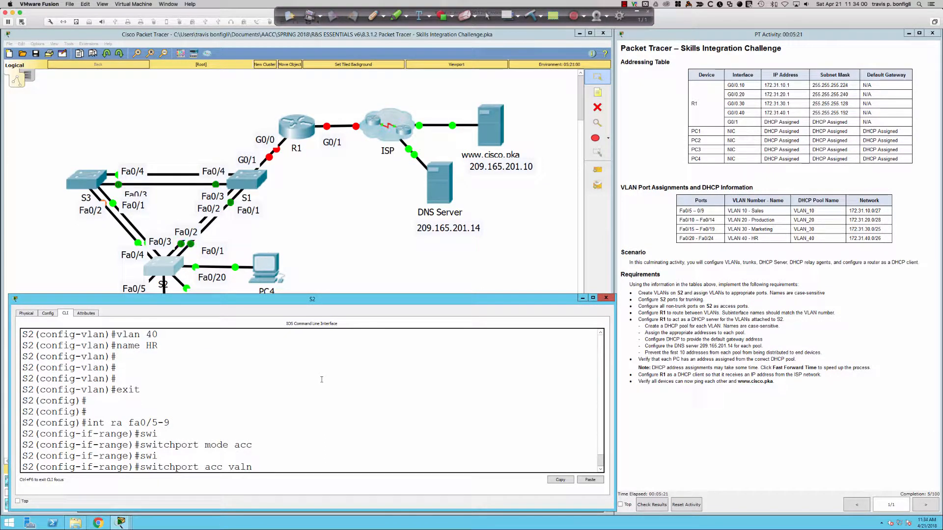
key(BackSpace)
key(BackSpace)
key(BackSpace)
text(lan 10)
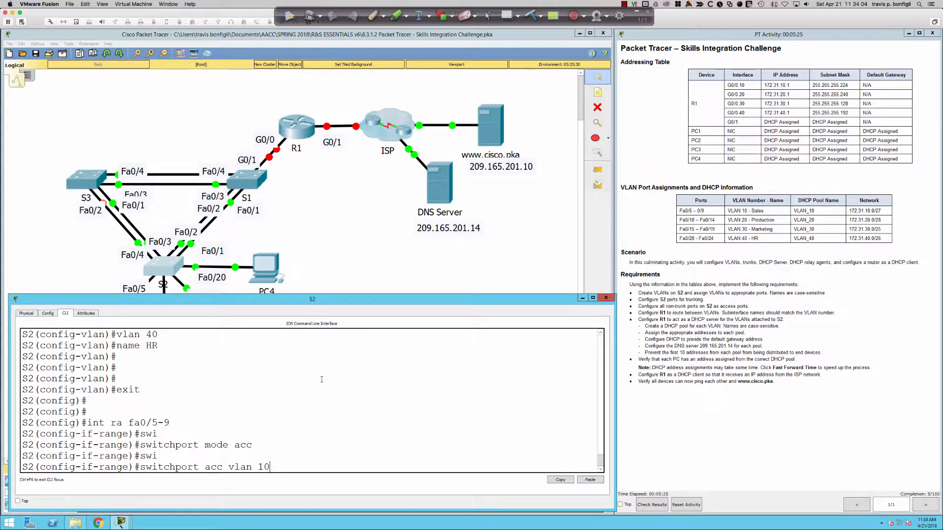
key(Return)
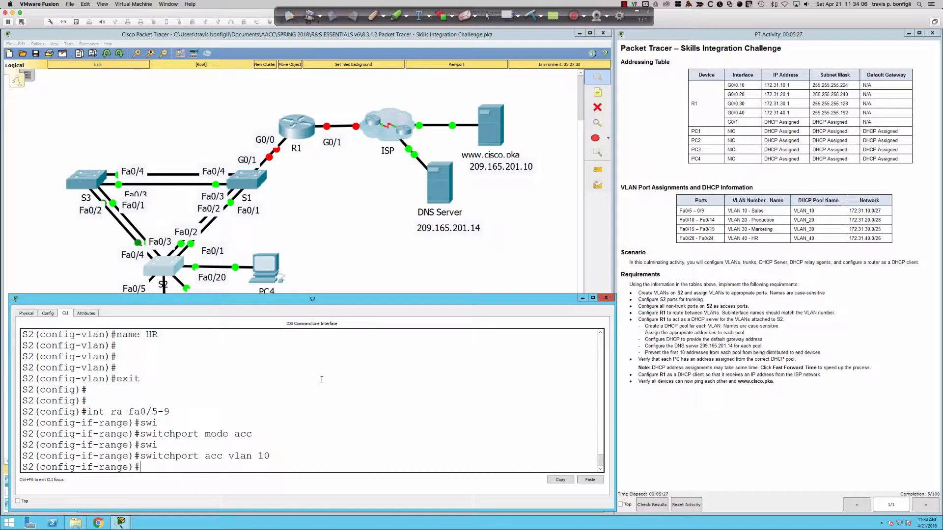
text(no shut)
key(Return)
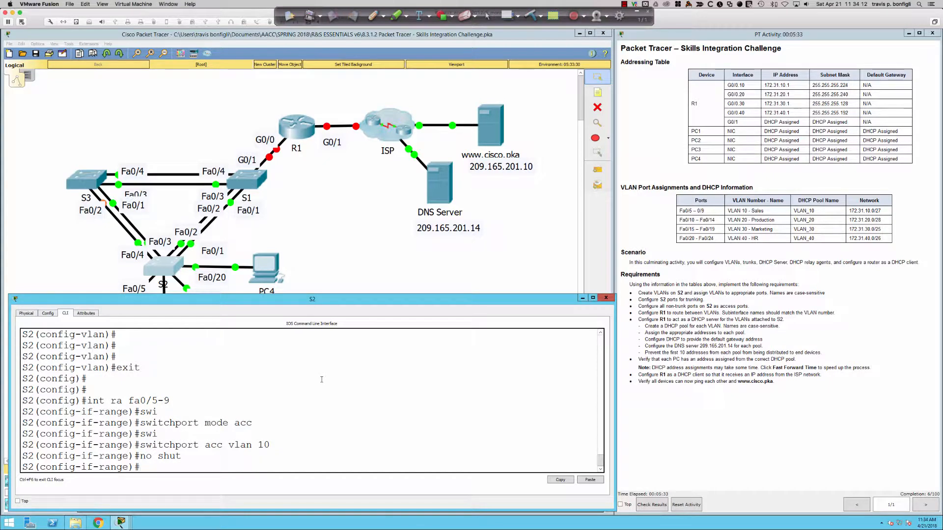
key(Return)
key(Return)
key(Return)
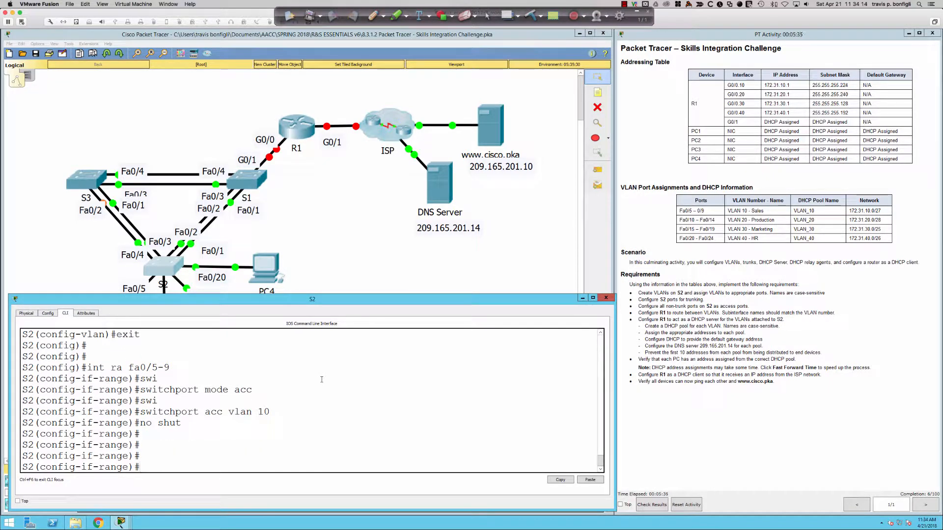
Select the interface range Fa0/10-14 on S2 and set its ports to access mode.
text(int range fa0/10-14)
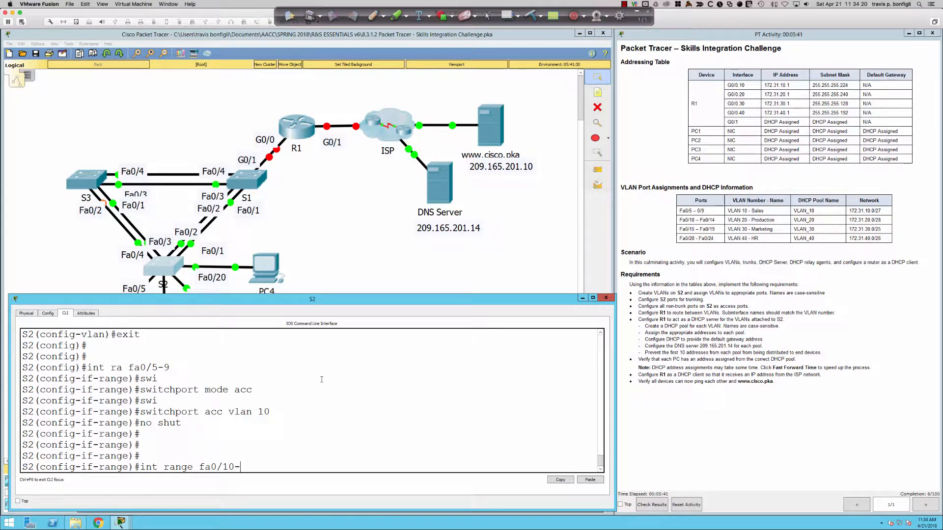
key(Return)
text(swi)
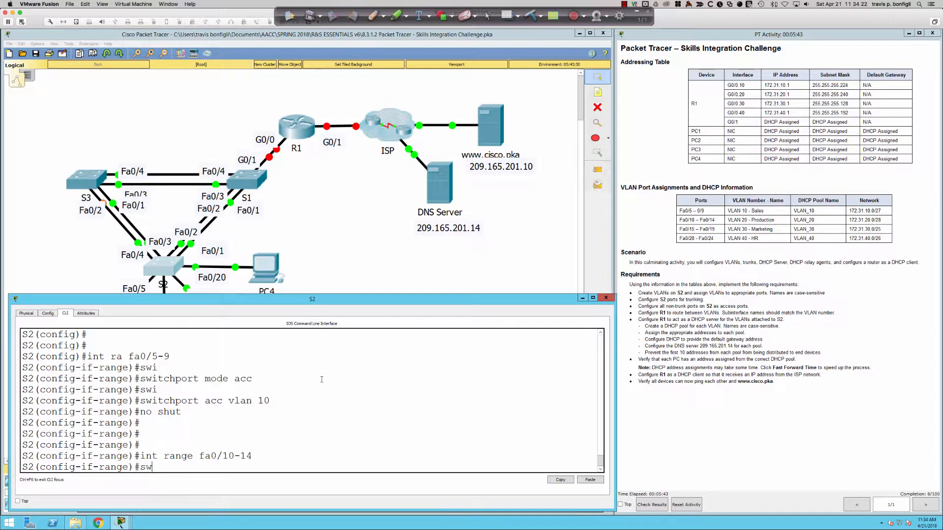
key(Tab)
text(acc)
key(Return)
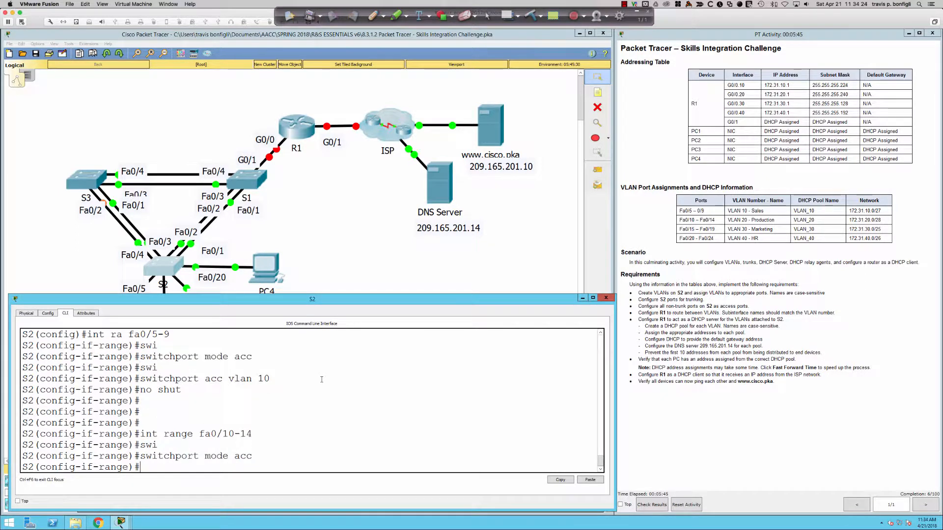
Assign the Fa0/10-14 access ports to VLAN 20 and enable them with no shutdown.
text(swi)
key(Tab)
text(acc vla)
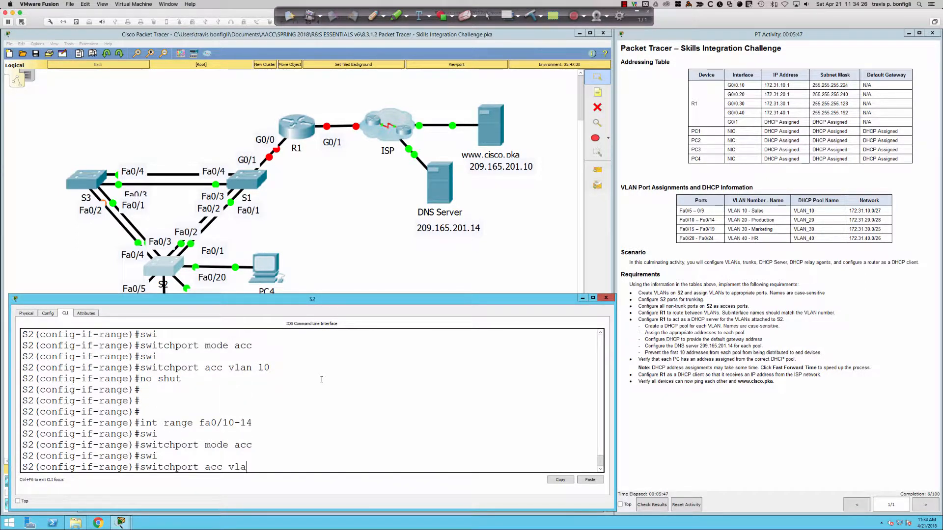
text(n 20)
key(Return)
text(no sh)
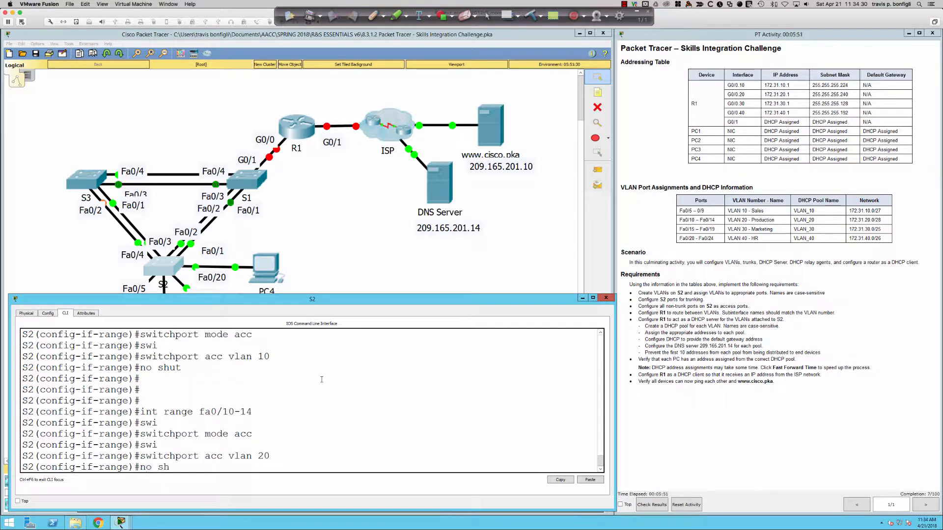
text(ut)
key(Return)
key(Return)
key(Return)
key(Return)
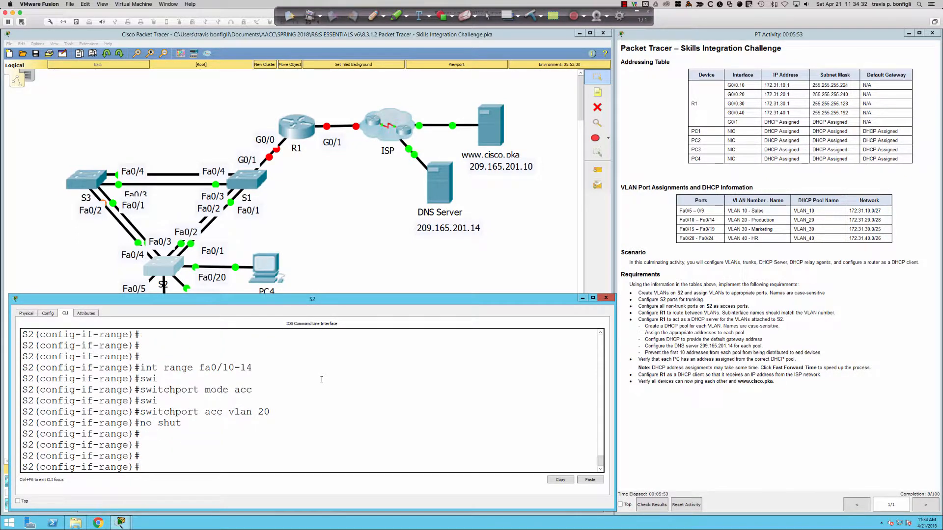
Select the interface range Fa0/15-19 on S2 and set its ports to access mode.
text(int range f)
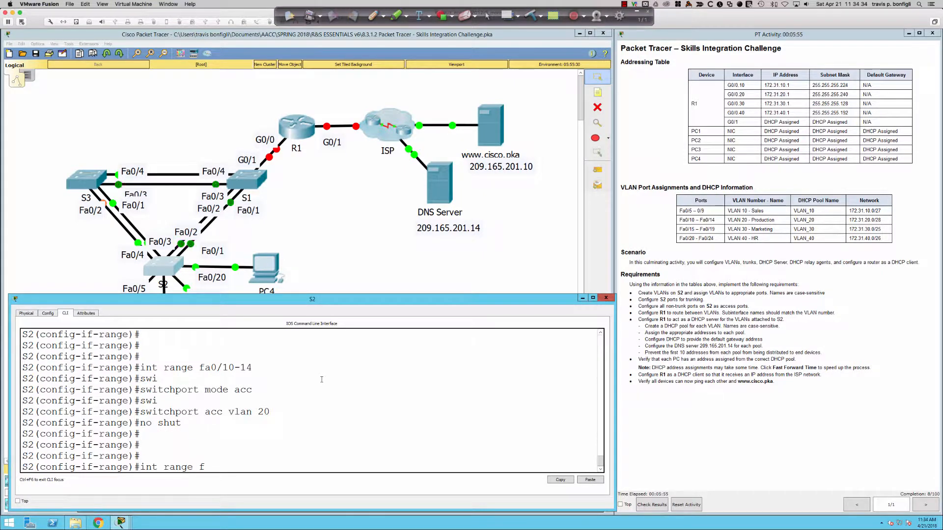
text(a0/15-19)
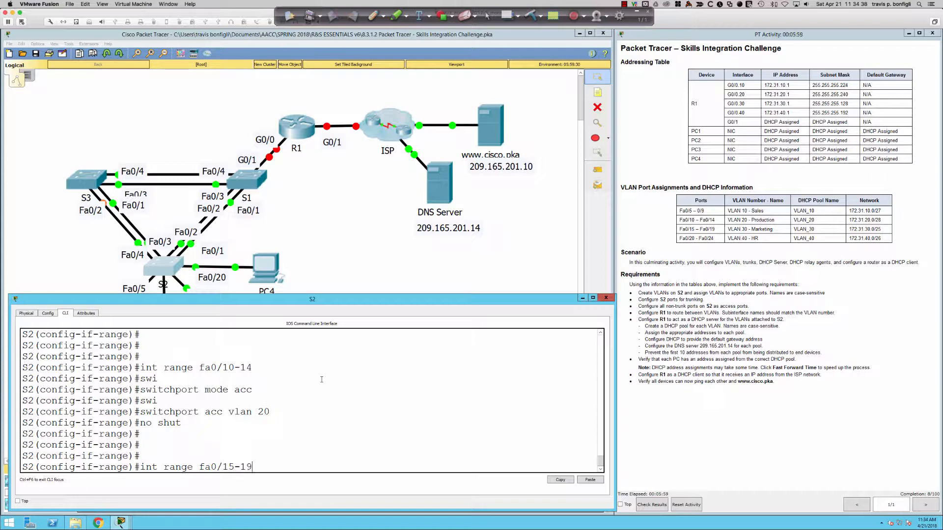
key(Return)
key(Up)
key(Up)
key(Up)
key(Up)
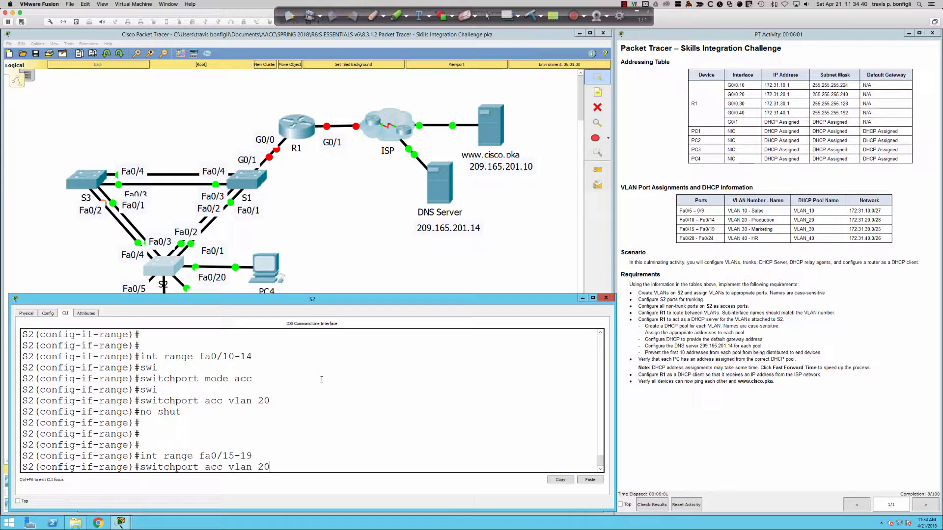
key(Return)
Assign the Fa0/15-19 access ports to VLAN 30.
key(Up)
key(Up)
key(Up)
key(Up)
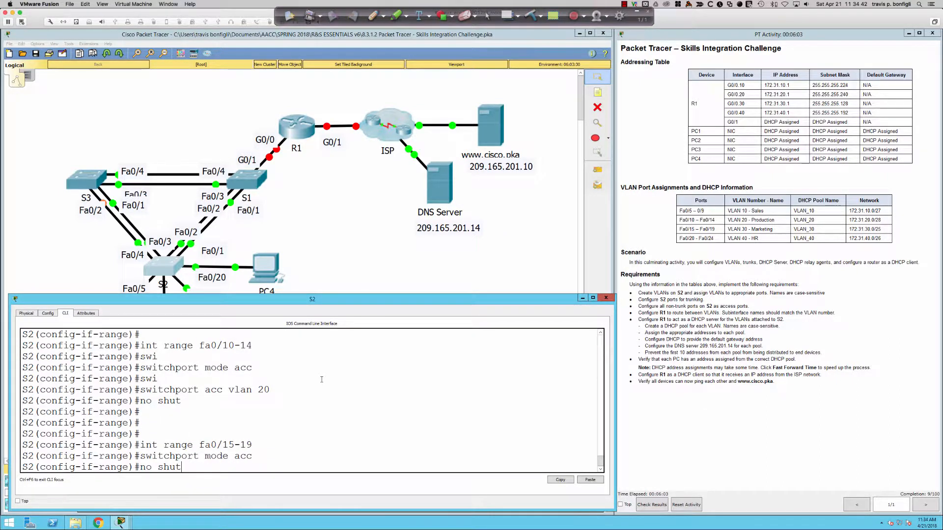
key(BackSpace)
key(BackSpace)
text(30)
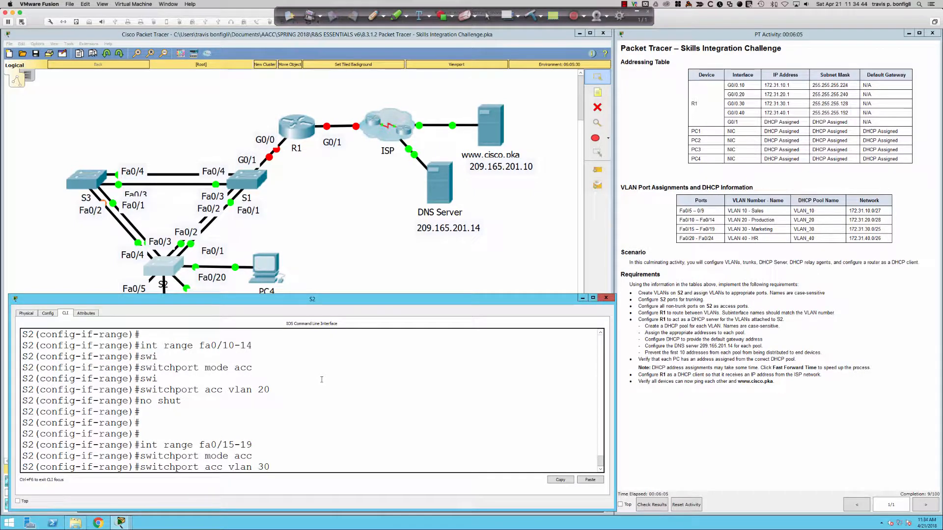
key(Return)
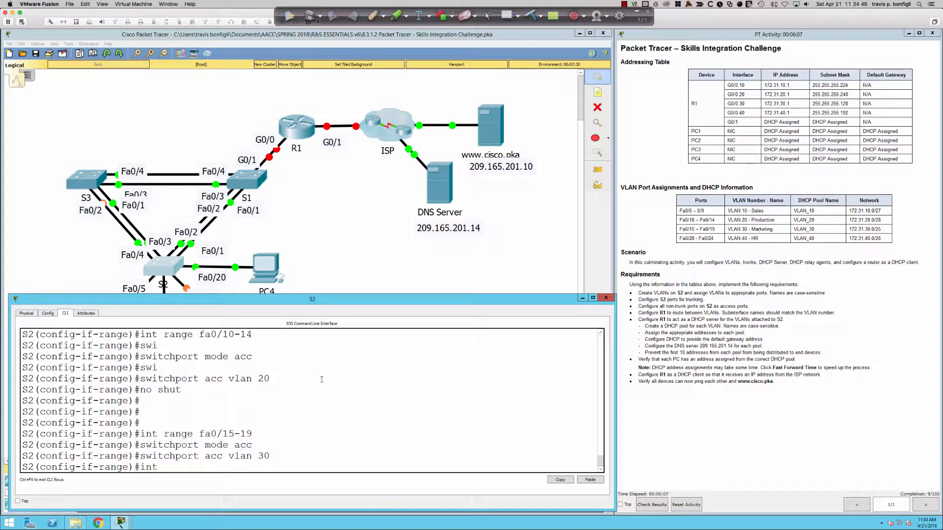
Select the interface range Fa0/20-24 on S2 and set its ports to access mode.
text(int range fa0/20-)
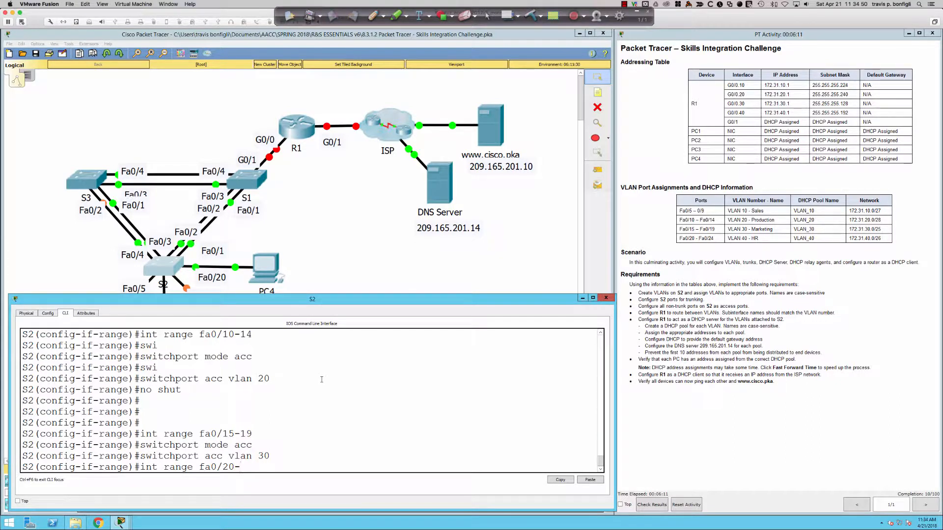
text(24)
key(Return)
key(Up)
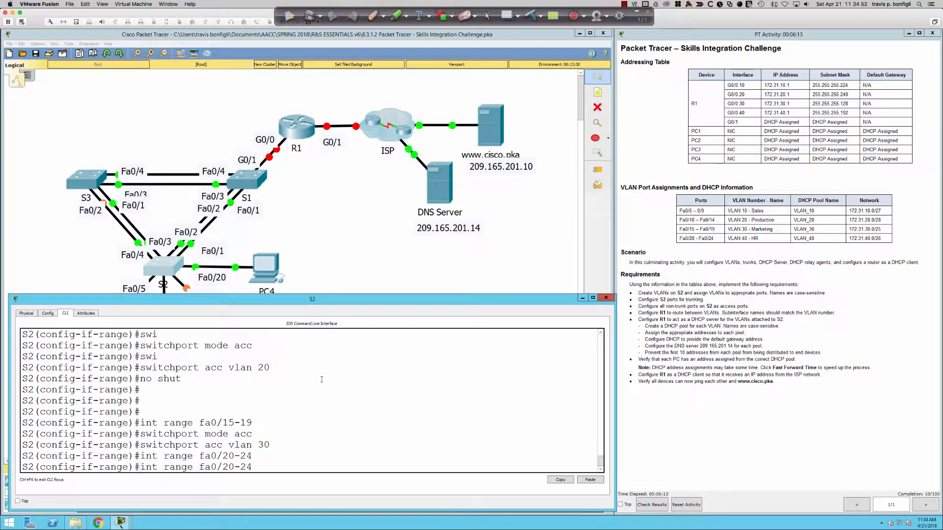
key(Up)
key(Up)
key(Return)
Assign the Fa0/20-24 access ports to VLAN 40.
key(Up)
key(Up)
key(Up)
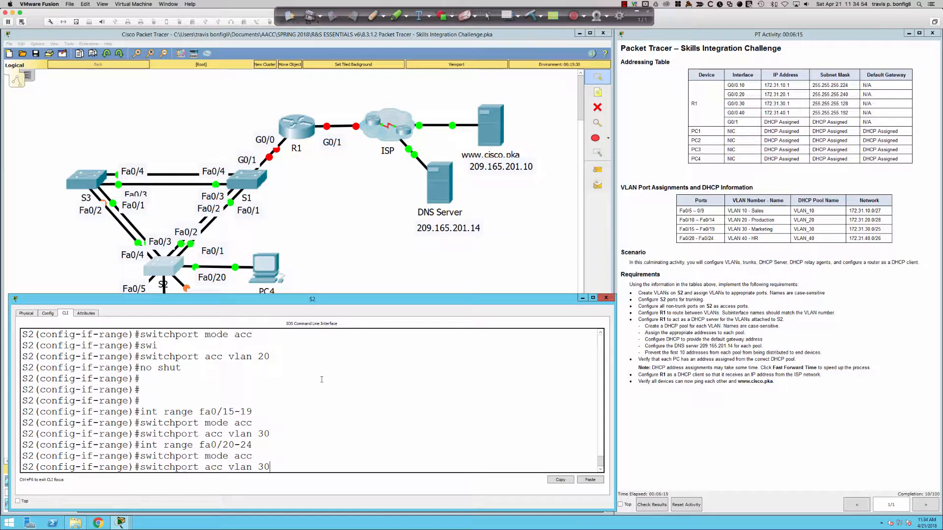
key(BackSpace)
text(40)
key(Return)
Exit configuration mode on S2 and save the running configuration with write memory.
text(end)
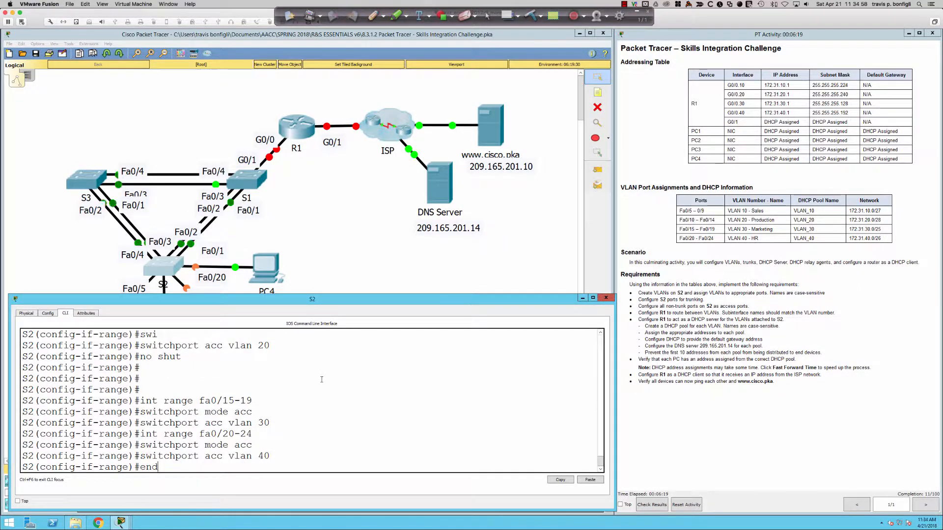
key(Return)
key(Return)
key(Return)
text(wri mem)
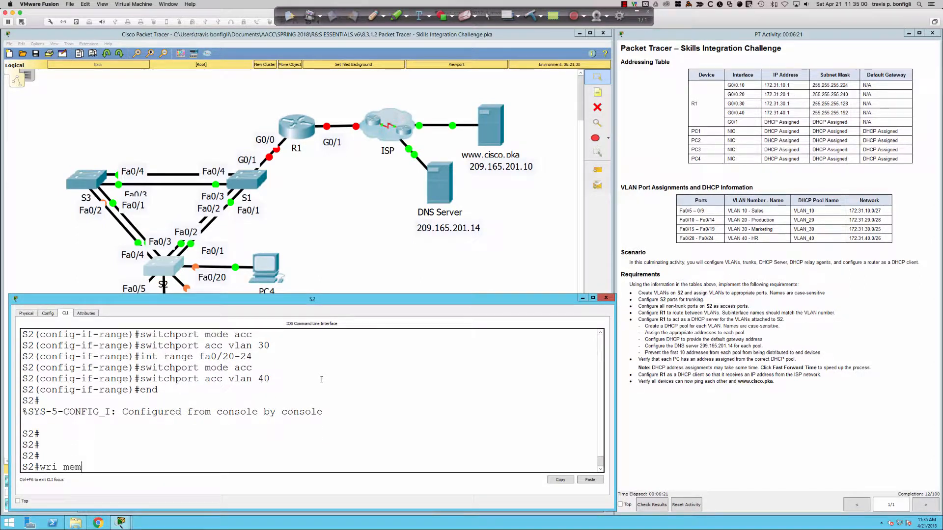
key(Return)
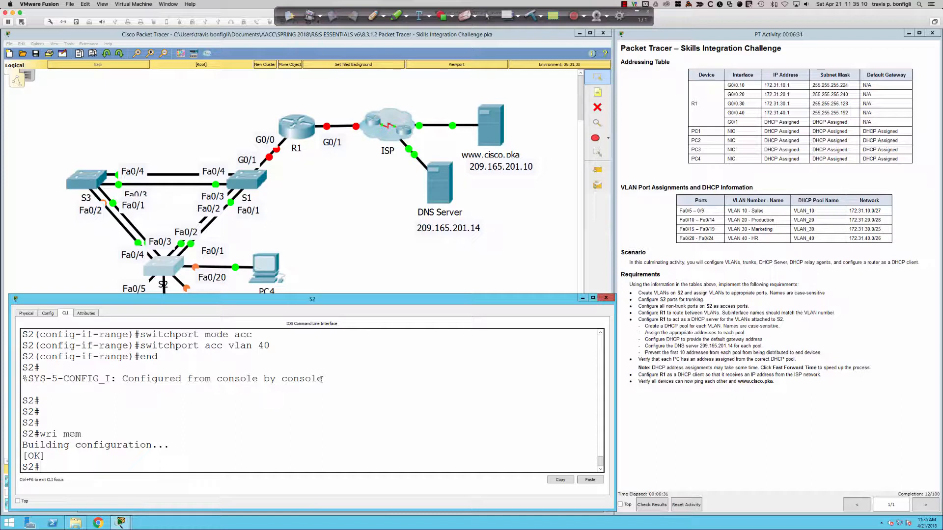
key(Return)
key(Return)
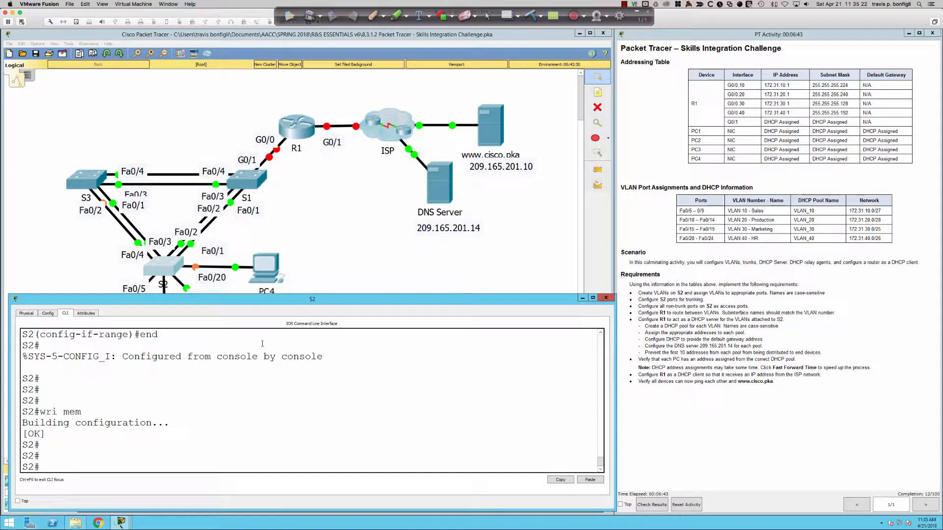
Return S2 to global configuration mode, select the interface range Fa0/1-4 and set its ports to trunk mode.
click(453, 411)
text(conf t)
key(Return)
text(int)
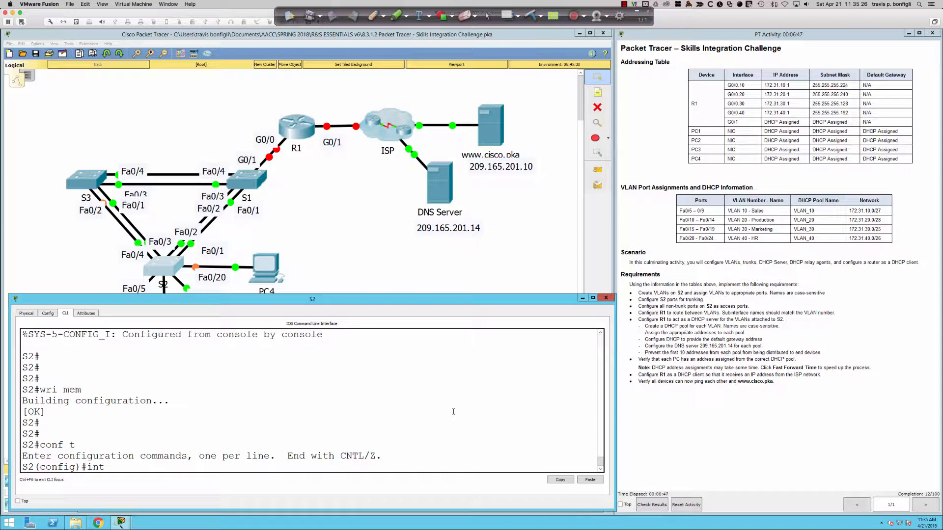
text( range fa0/1-4)
key(Return)
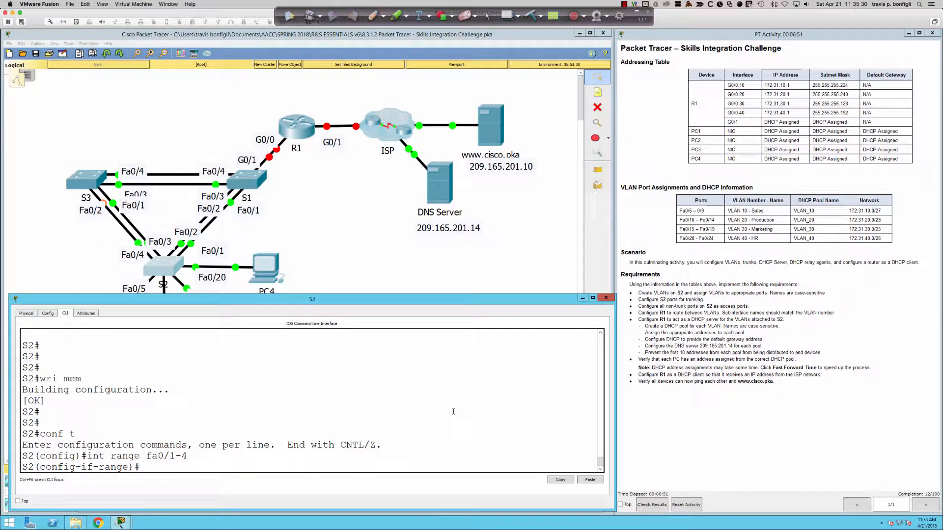
text(swi)
key(Tab)
text(m)
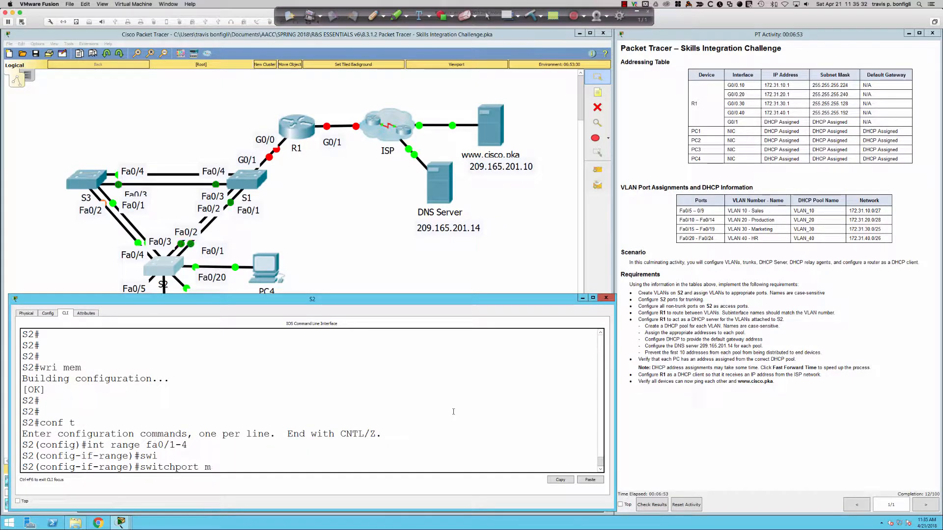
text( t)
key(Return)
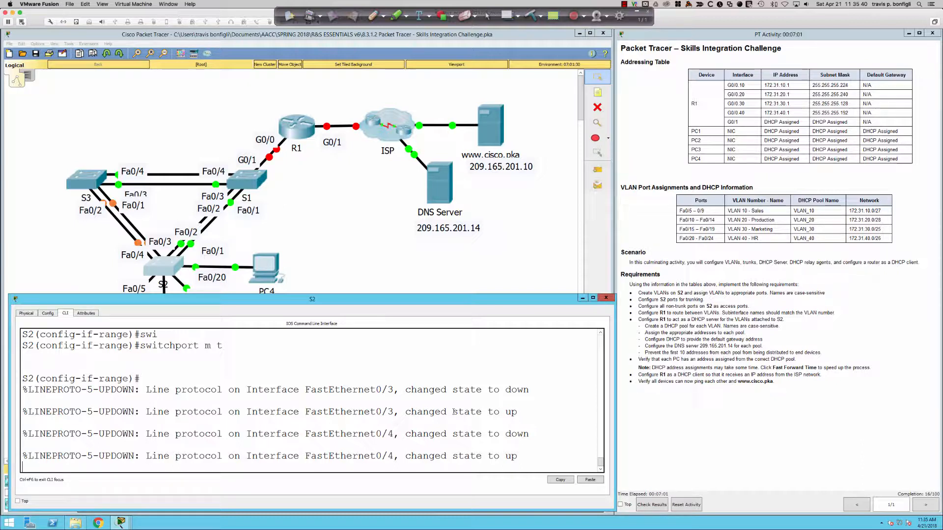
Disable trunk negotiation on S2's Fa0/1-4 ports with switchport nonegotiate.
key(Return)
key(Return)
key(Return)
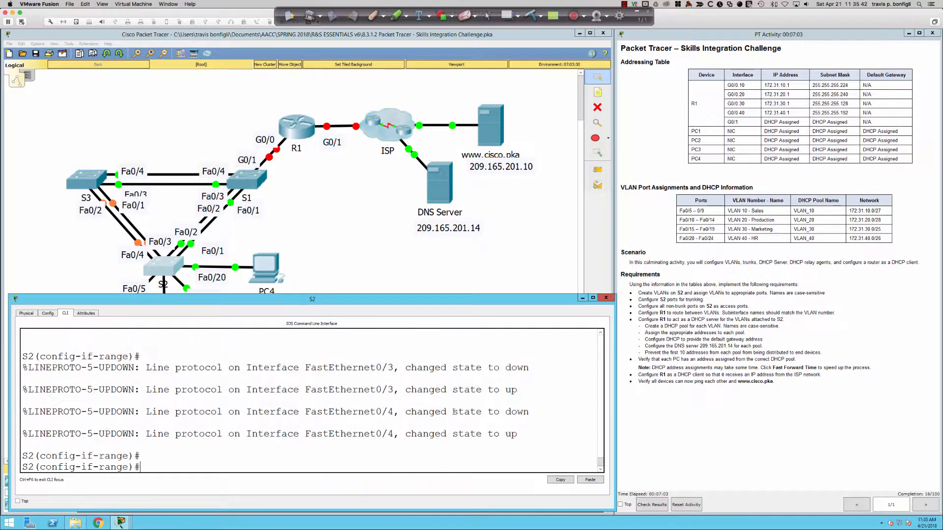
text(swi)
key(Tab)
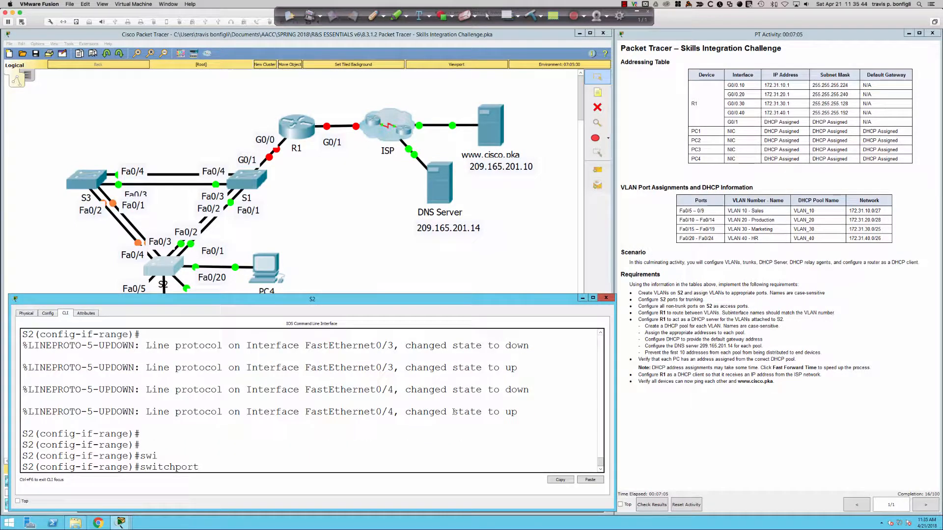
text(non)
key(Tab)
key(Return)
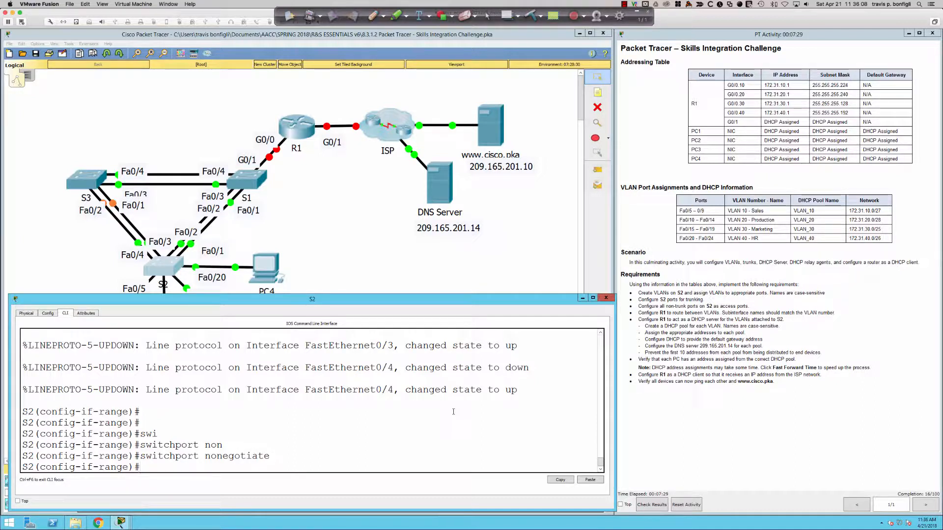
Show S2's trunk interfaces from configuration mode and check the mode and status of Fa0/1-4 against the trunking requirement.
text(do sh int trun)
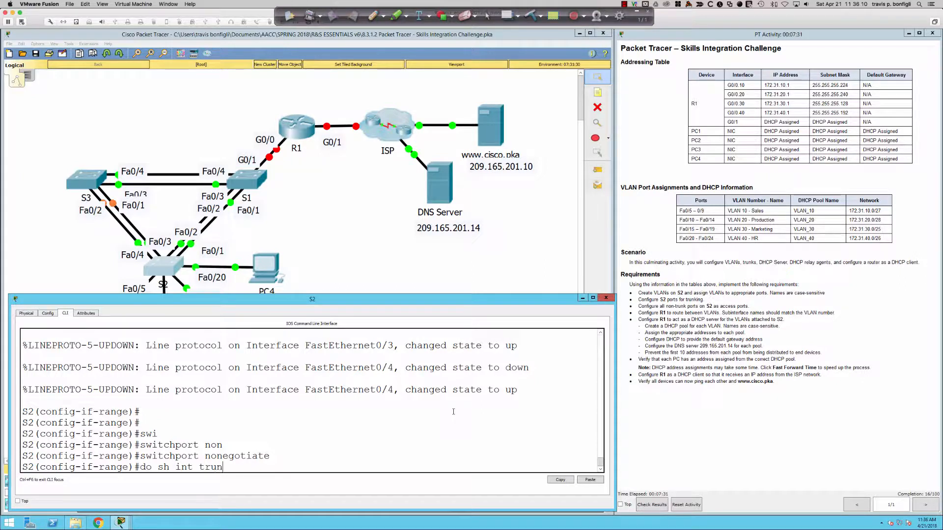
text(k)
key(Return)
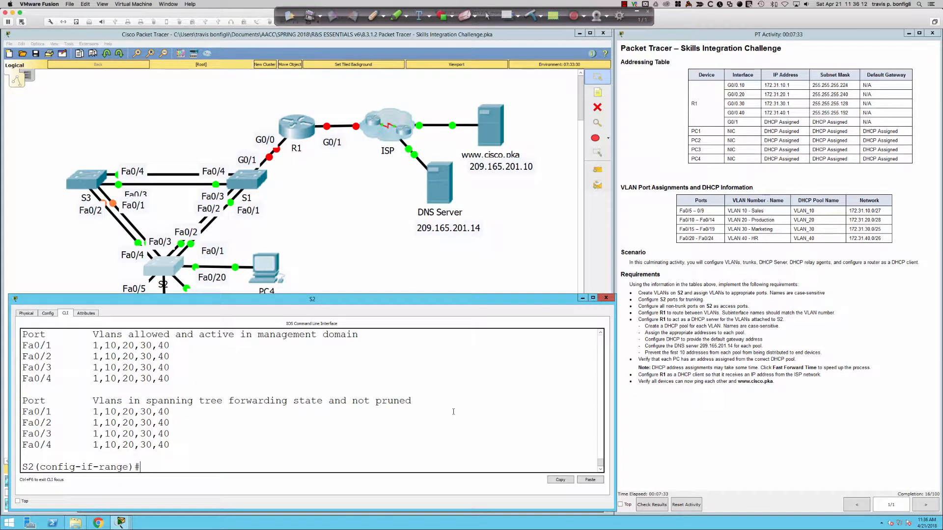
scroll(197, 440, up, 6)
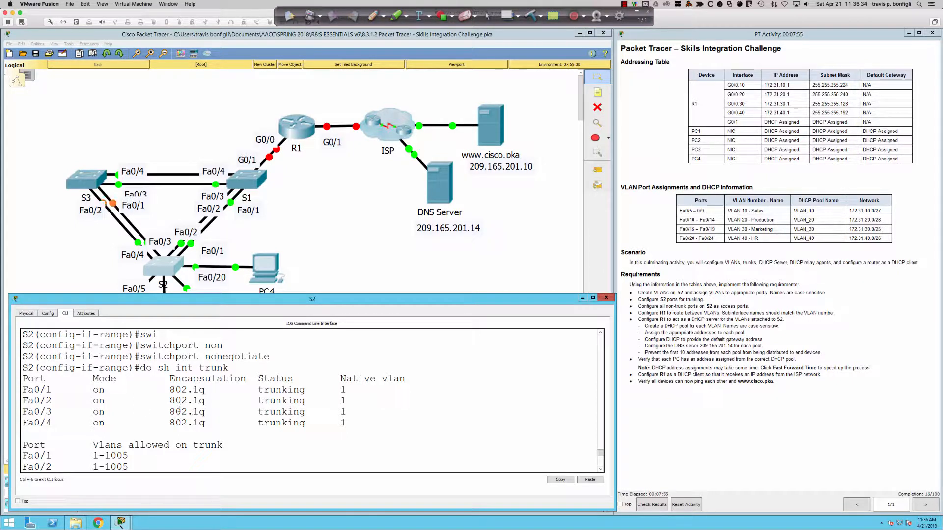
drag(94, 391, 107, 423)
click(107, 423)
drag(22, 423, 351, 423)
click(379, 421)
drag(646, 300, 704, 300)
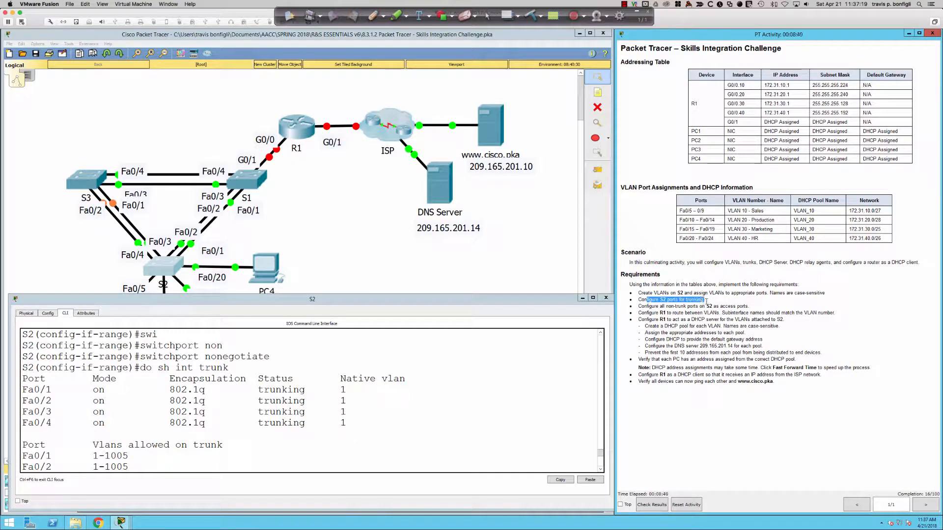
Enable the Fa0/1-4 trunk ports on S2 with no shutdown.
click(517, 390)
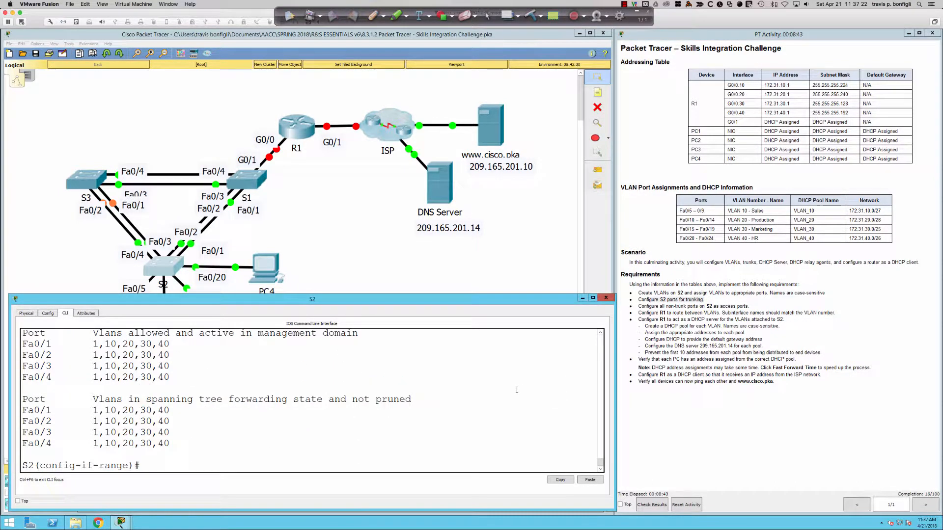
text(no shut)
key(Return)
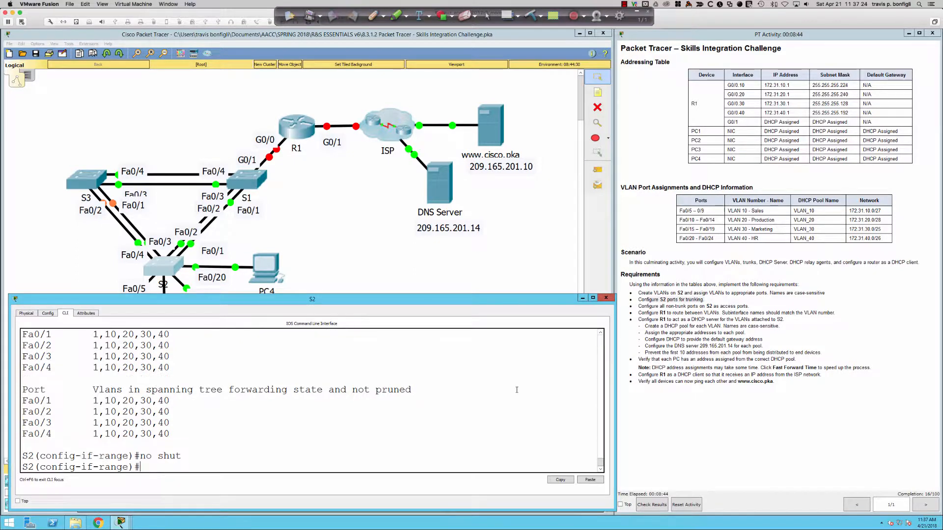
click(663, 299)
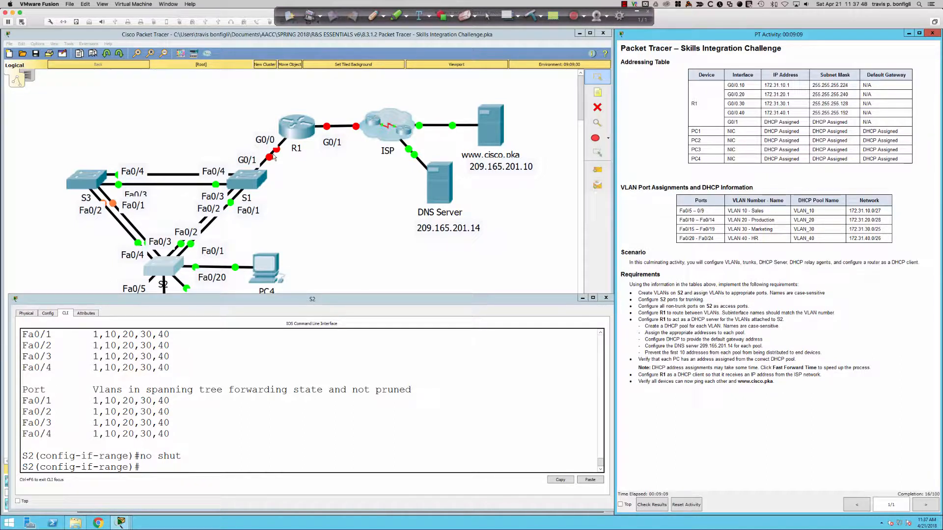
Open router R1's command line and place its window, widened, below the upper part of the topology.
click(295, 132)
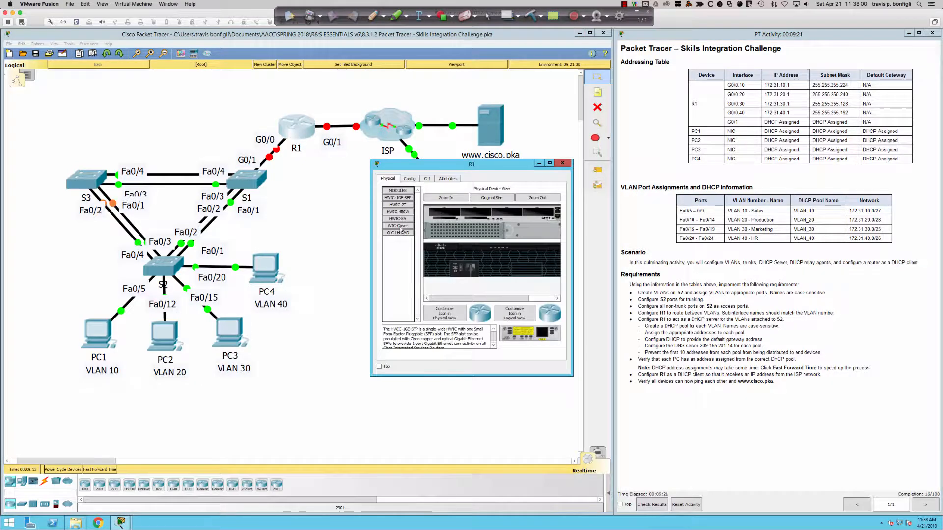
drag(432, 164, 71, 301)
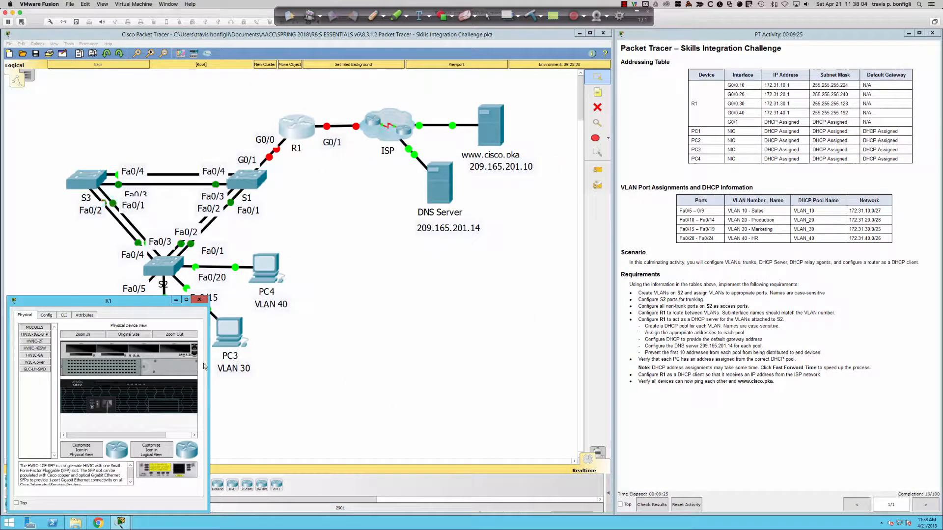
drag(210, 358, 612, 358)
click(64, 316)
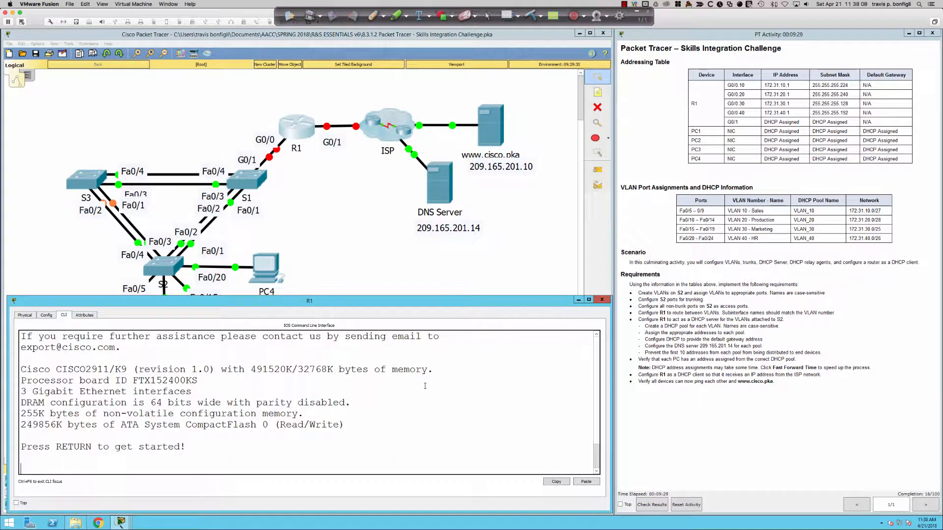
Start the console session on R1 and enter privileged EXEC mode.
key(Return)
key(Return)
key(Return)
key(Return)
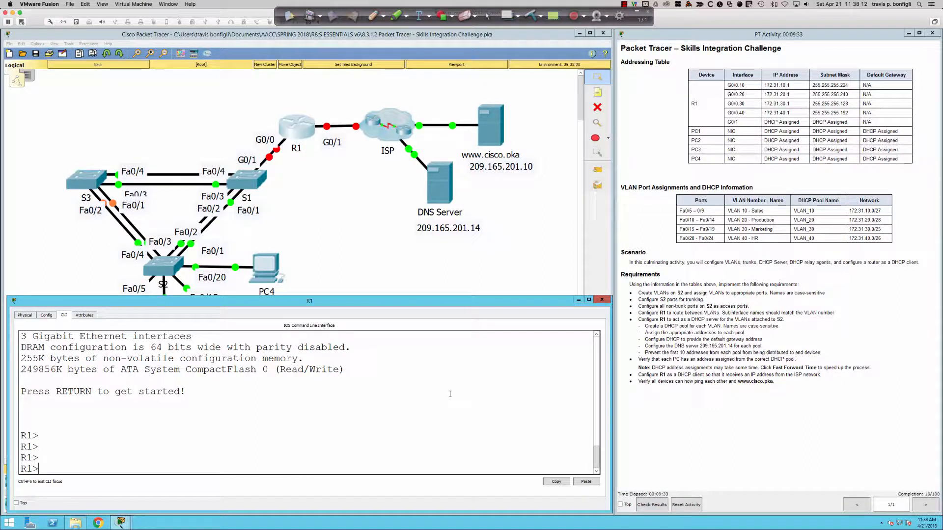
text(en)
key(Tab)
key(Return)
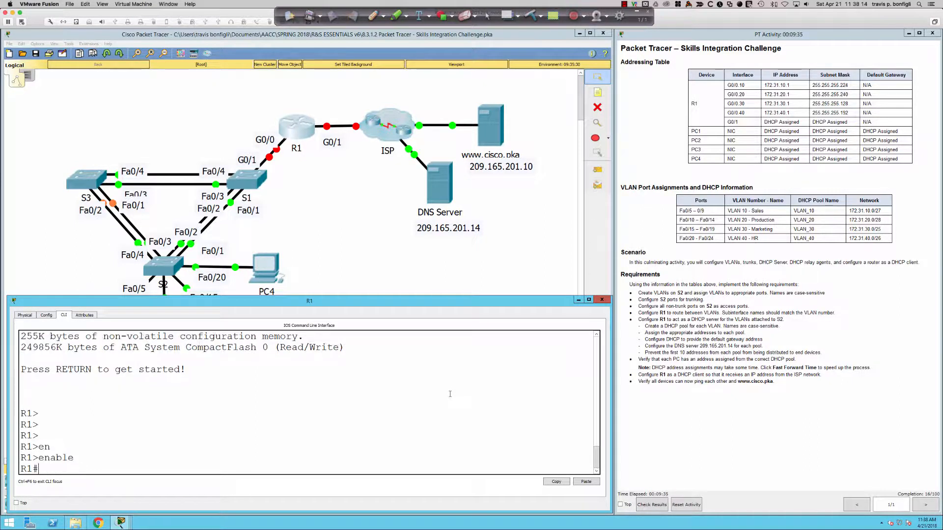
key(Return)
Show the brief IP interface summary on R1 to check its interfaces' addresses and status.
text(shi)
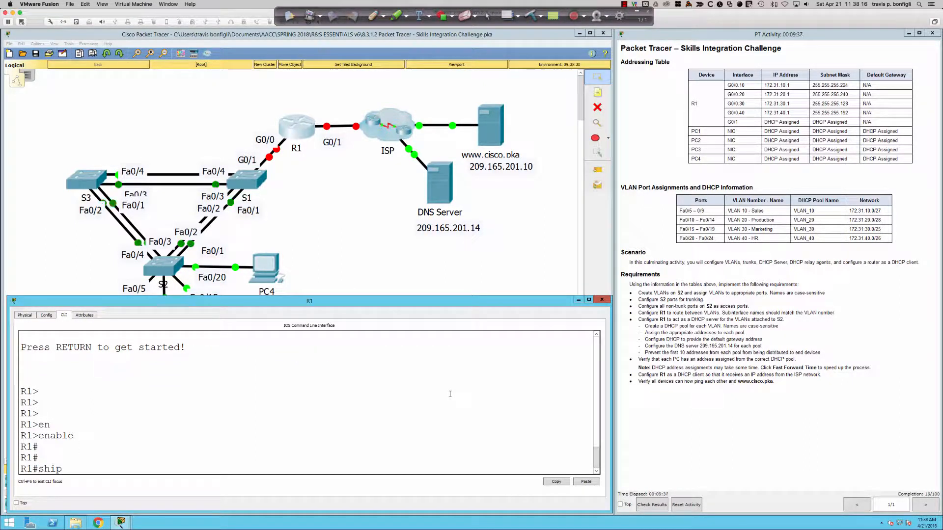
key(BackSpace)
text(ip int bri)
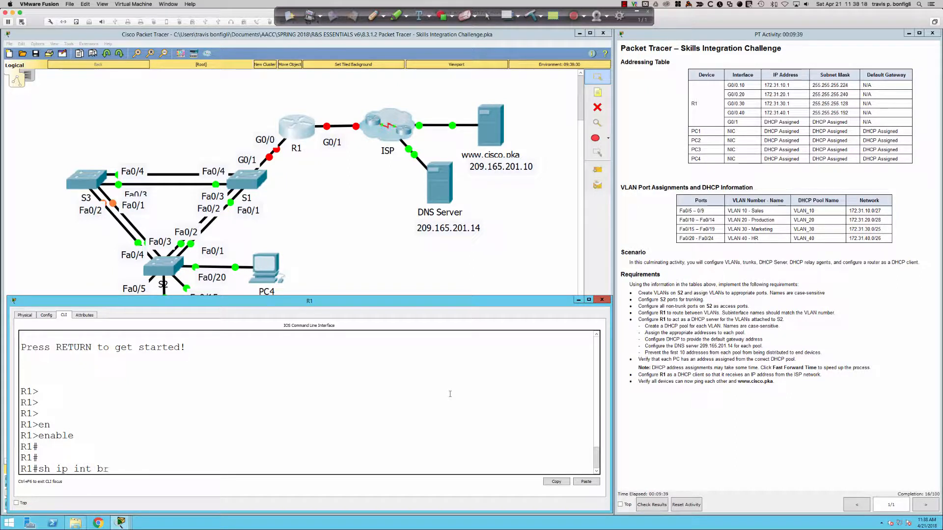
key(Return)
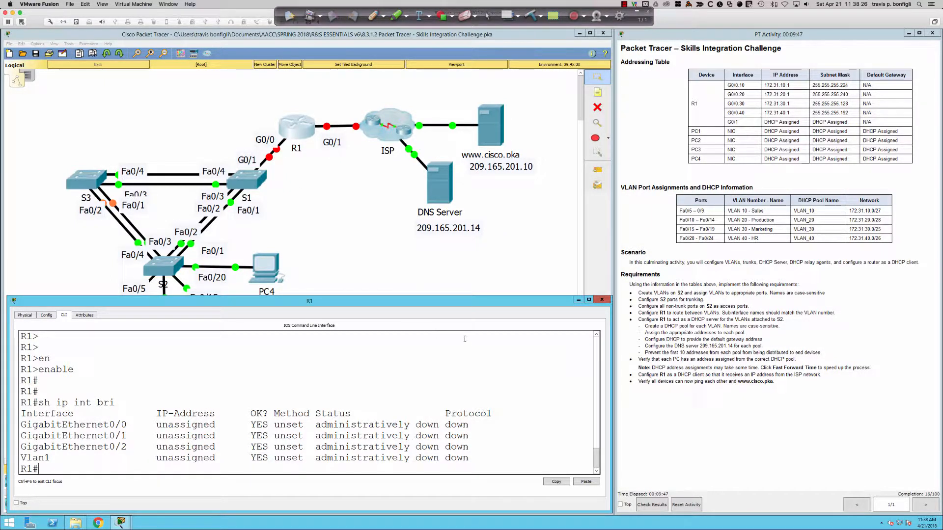
Enter global configuration mode on R1 and enable interface gi0/0 with no shutdown.
click(476, 350)
key(Return)
key(Return)
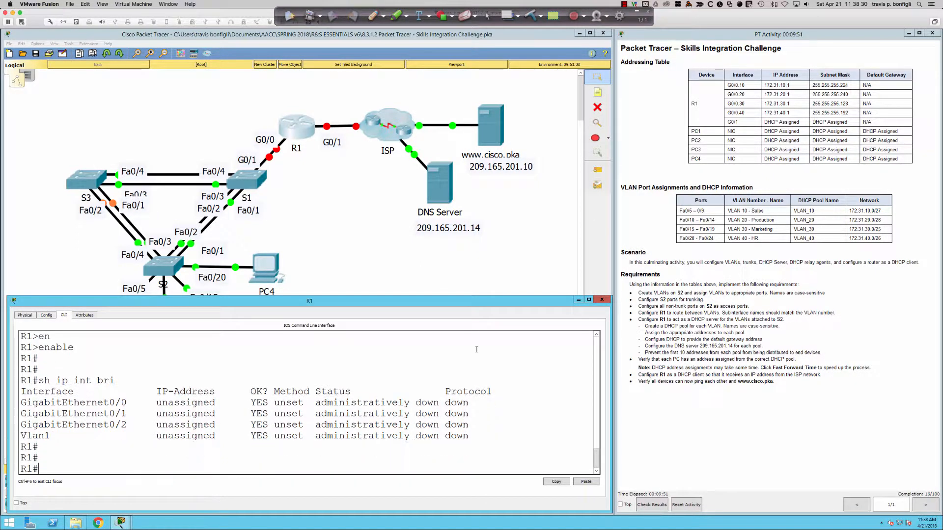
text(conf t)
key(Return)
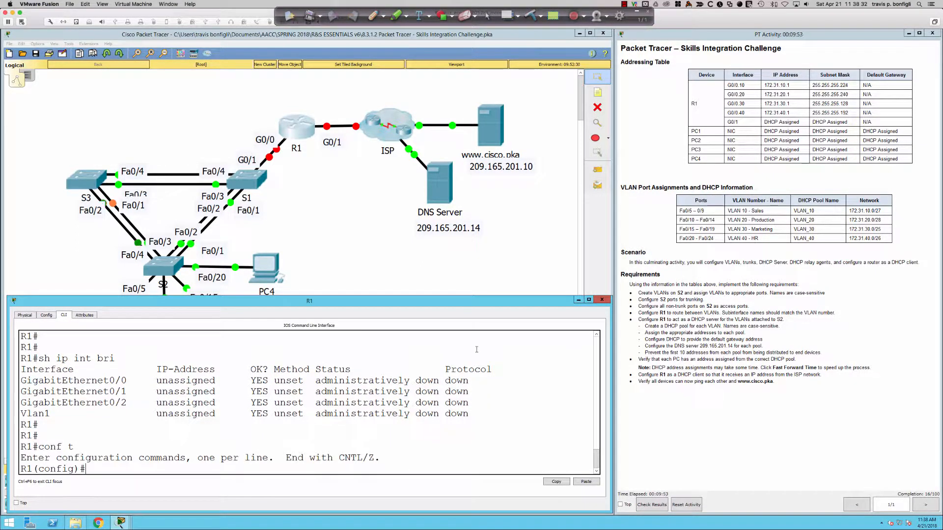
text(int gi0/0)
key(Return)
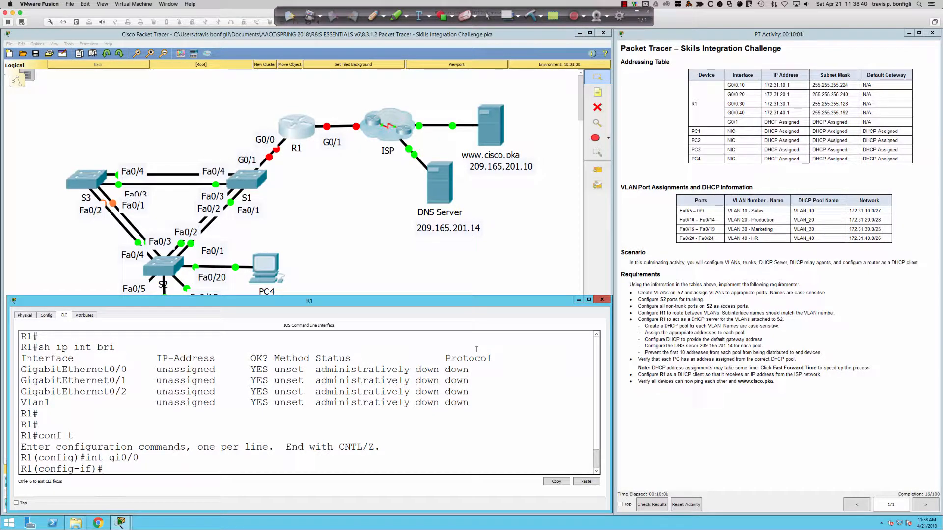
text(no shut)
key(Return)
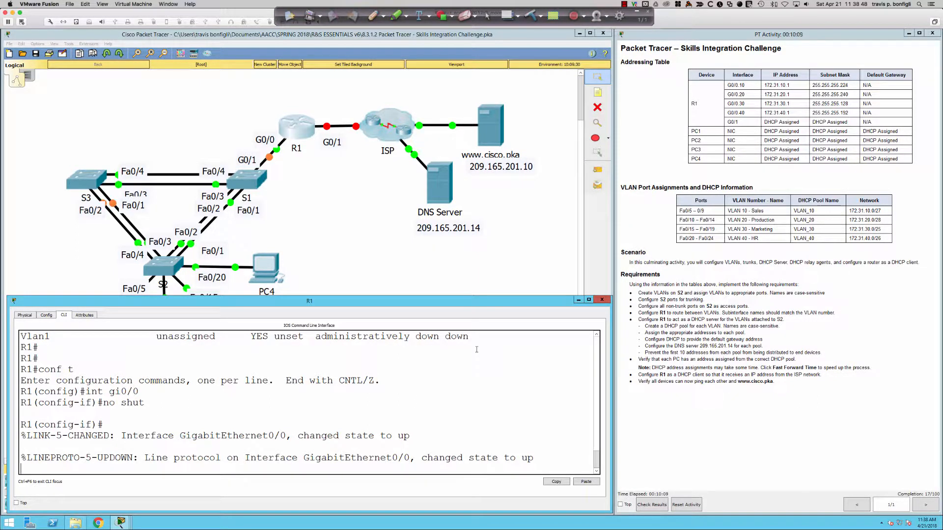
key(Return)
key(Return)
key(Return)
key(Return)
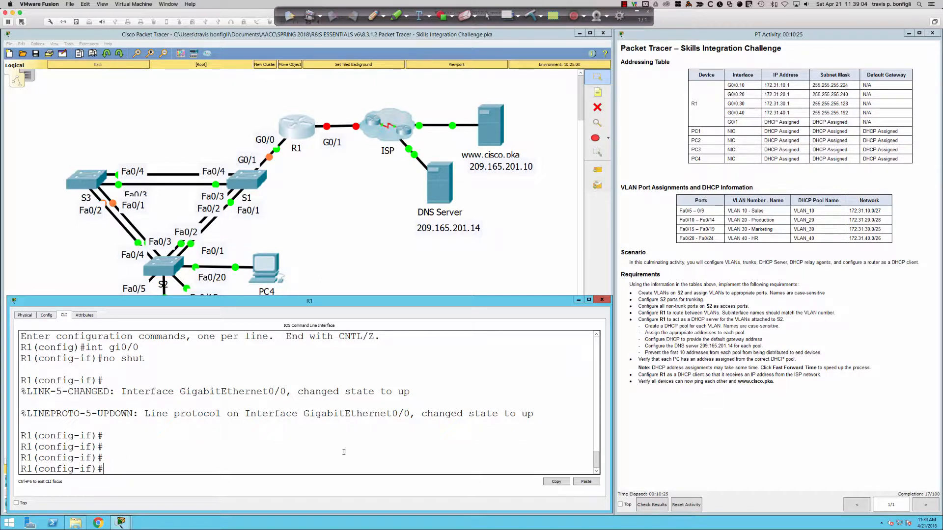
key(Return)
key(Return)
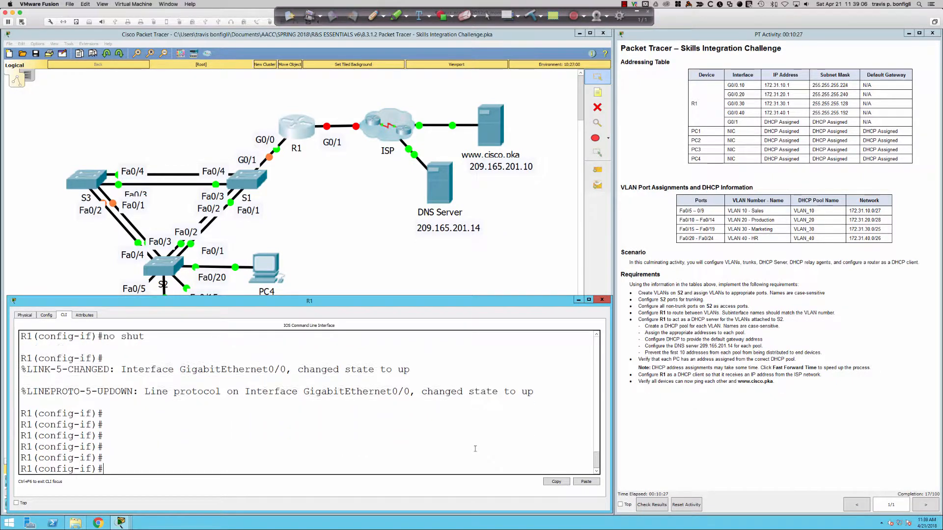
key(Return)
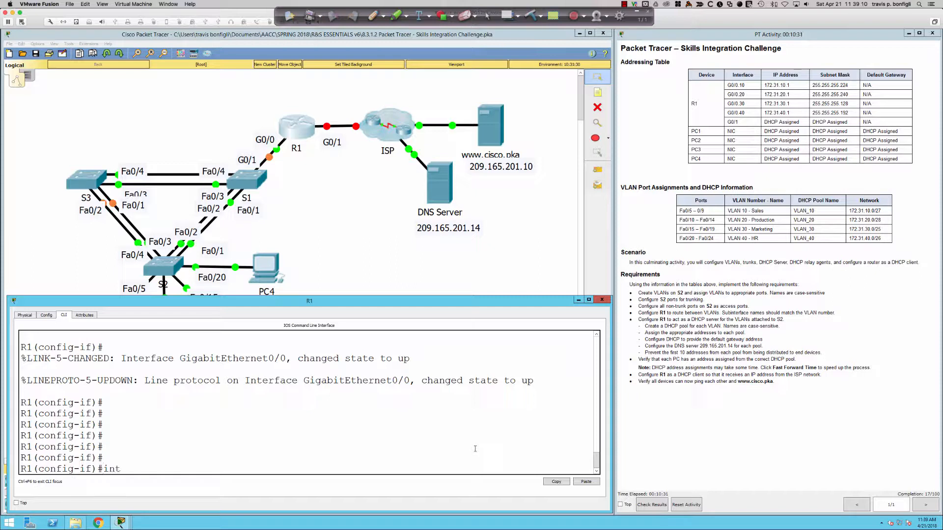
Create subinterface gi0/0.10 on R1 for VLAN 10.
text(int gi0/0.10)
key(Return)
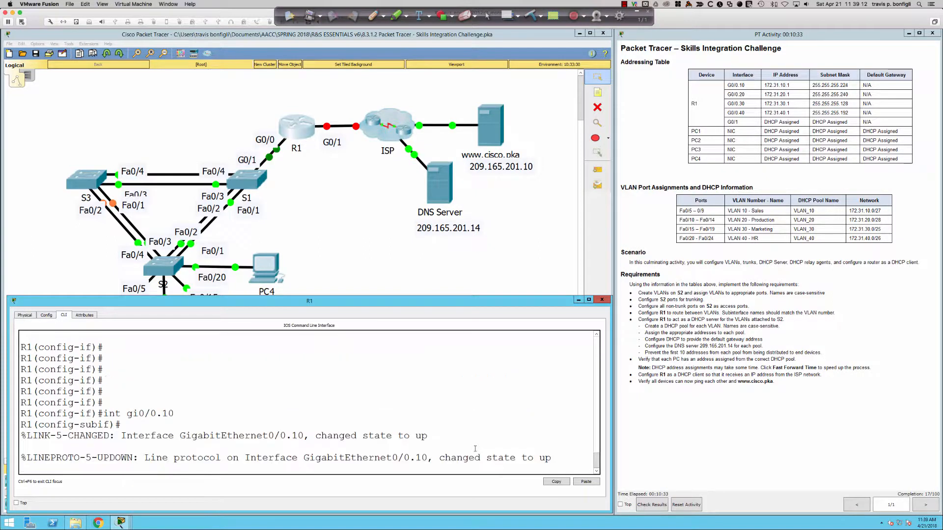
key(Return)
key(Return)
Try to assign IP address 172.31.10.1 with mask 255.255.255.224 to gi0/0.10 before setting its encapsulation.
text(ip )
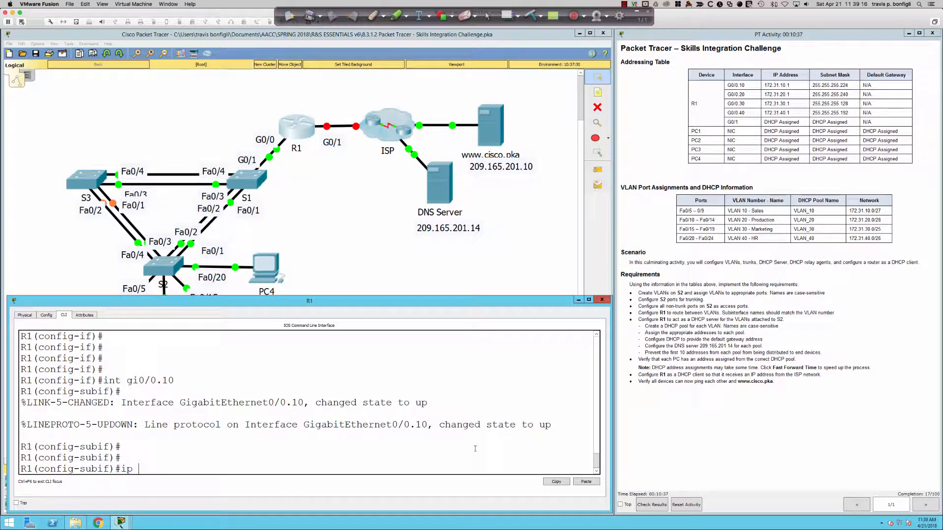
text(add 172)
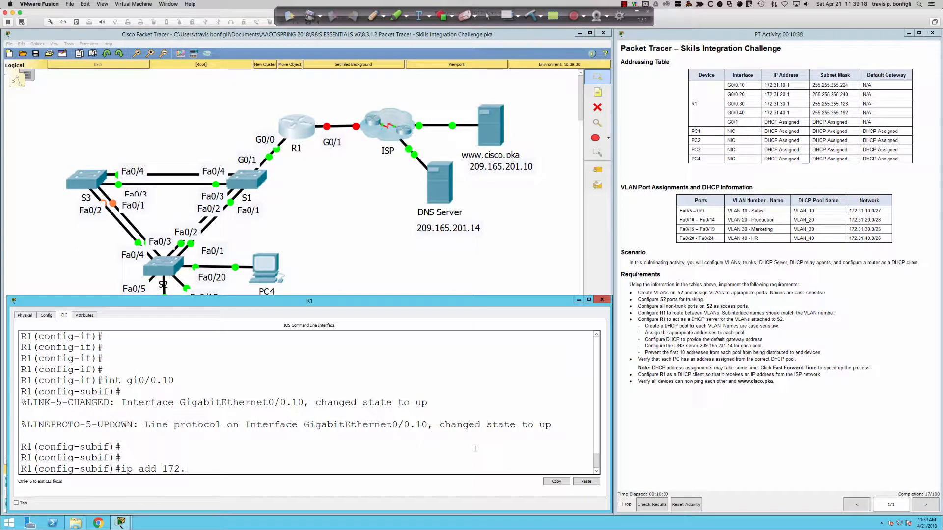
text(.31.10.1 255)
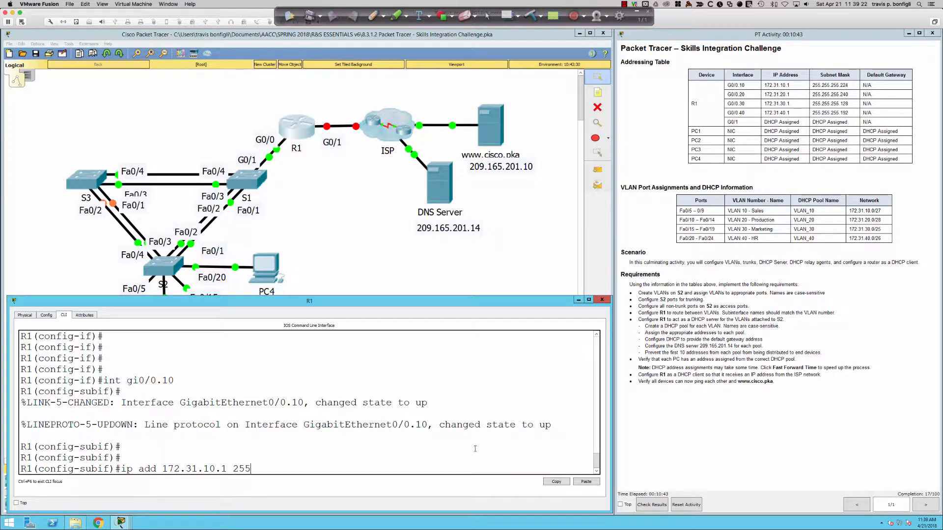
text(.255.255.224)
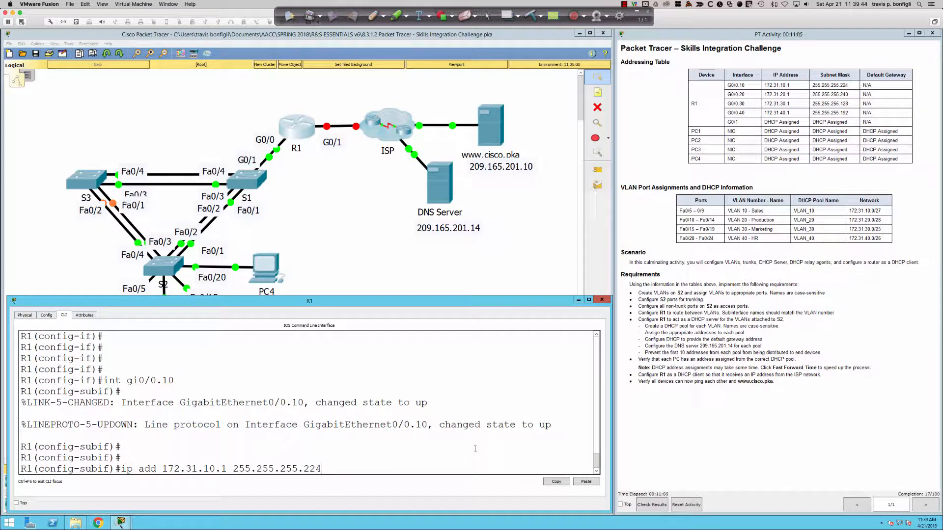
key(Return)
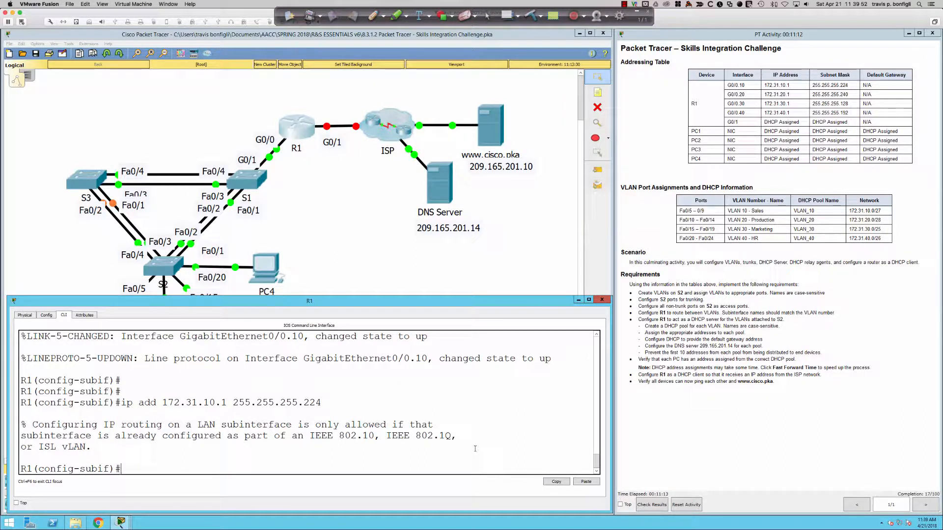
key(Return)
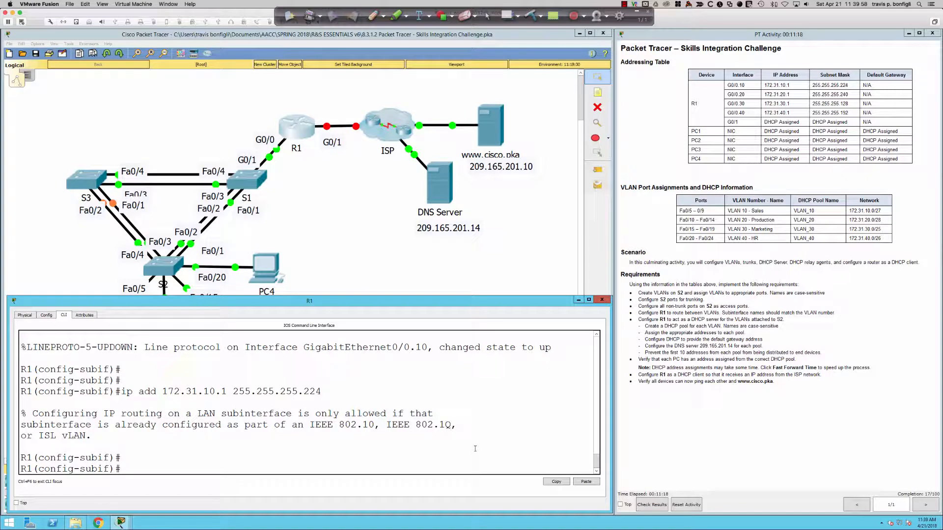
Set the encapsulation of subinterface gi0/0.10 to dot1Q 10, matching its number in the addressing table.
text(en)
key(Tab)
text(do)
key(Tab)
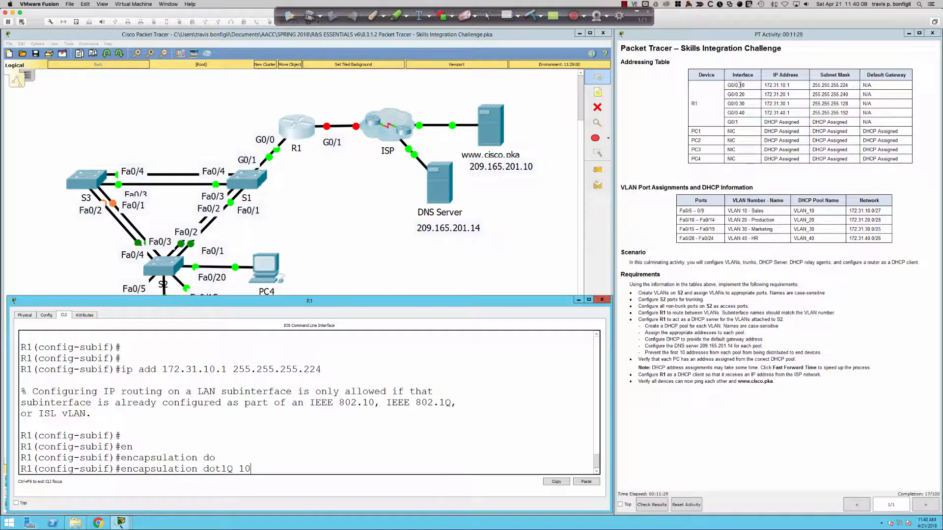
drag(744, 85, 726, 85)
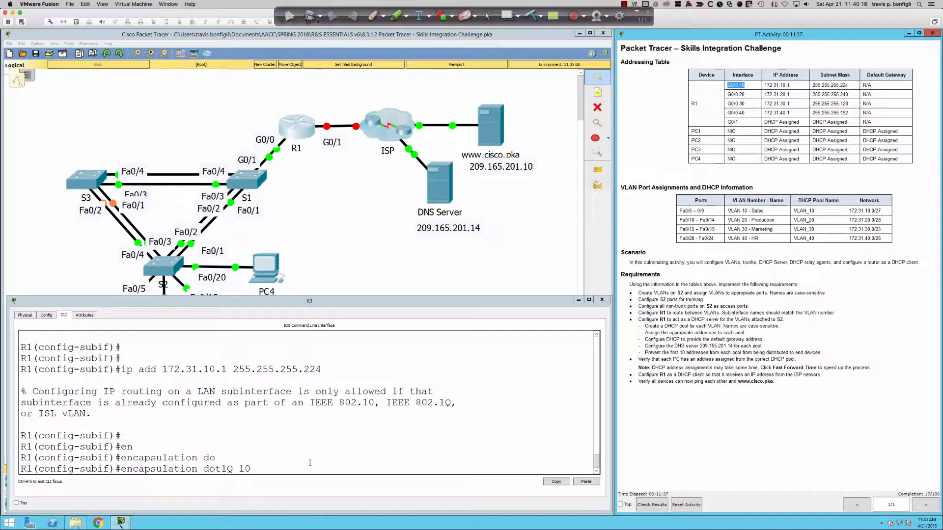
click(293, 470)
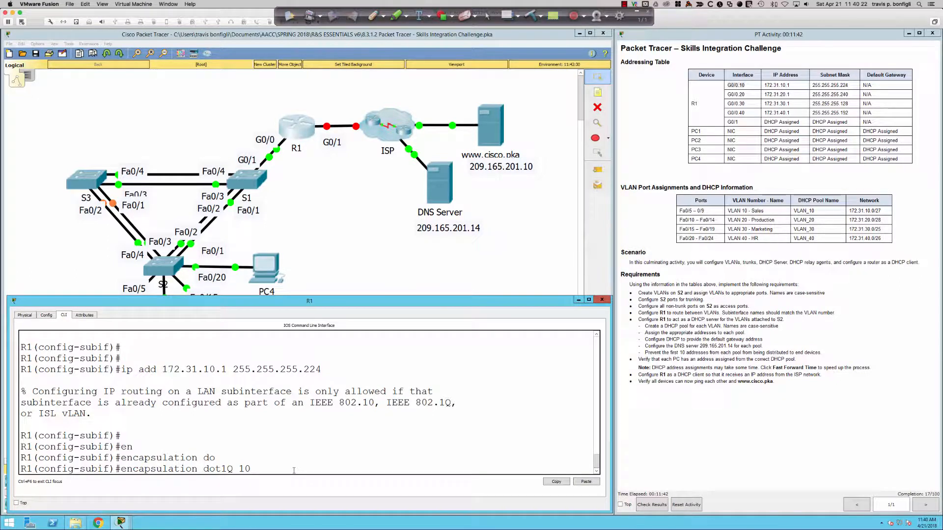
key(Return)
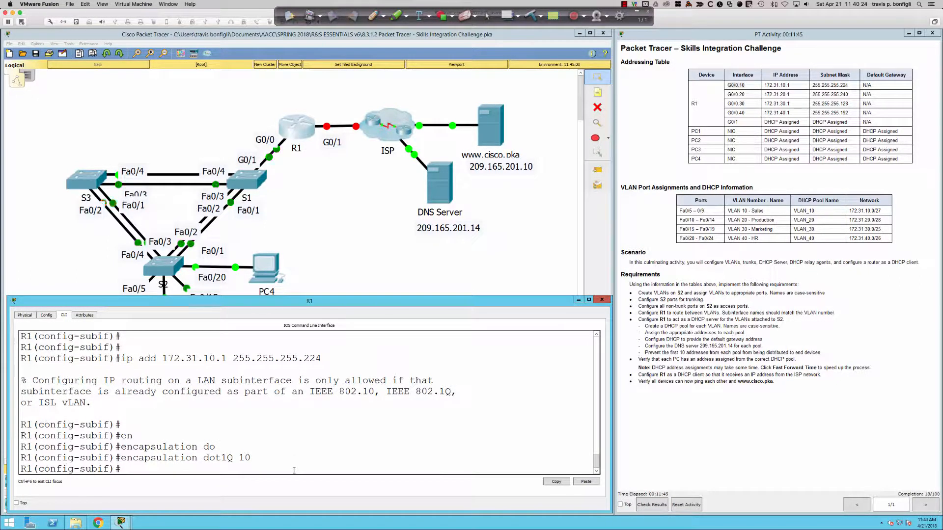
Assign IP address 172.31.10.1 with mask 255.255.255.224 to the dot1Q-encapsulated subinterface gi0/0.10.
key(Up)
key(Up)
key(Up)
key(Up)
key(Return)
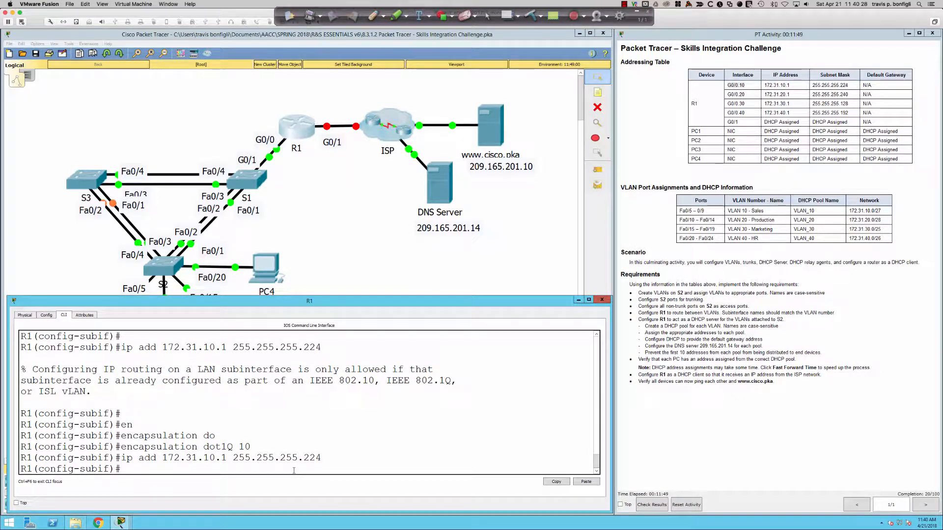
Show the brief IP interface summary from configuration mode and check the gi0/0.10 entry.
key(Return)
key(Return)
text(do sh i )
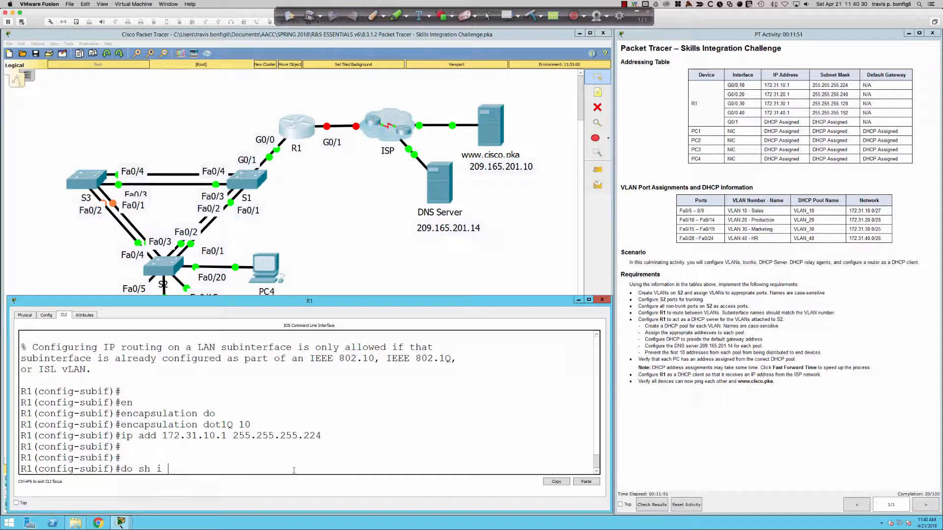
text(p int bri)
key(Return)
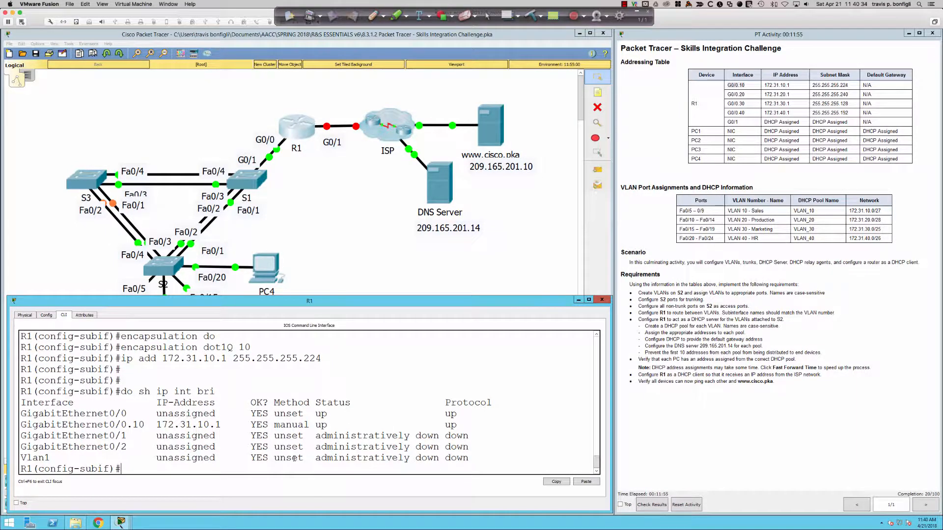
drag(462, 425, 87, 425)
click(505, 464)
key(Return)
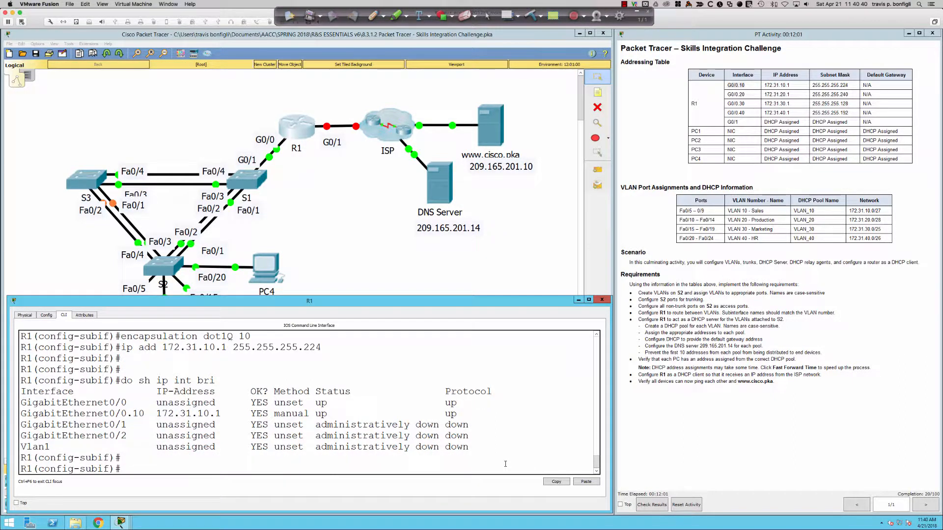
Create subinterface gi0/0.20 on R1 and set its encapsulation to dot1Q 20.
text(int gi0/0.20)
key(Return)
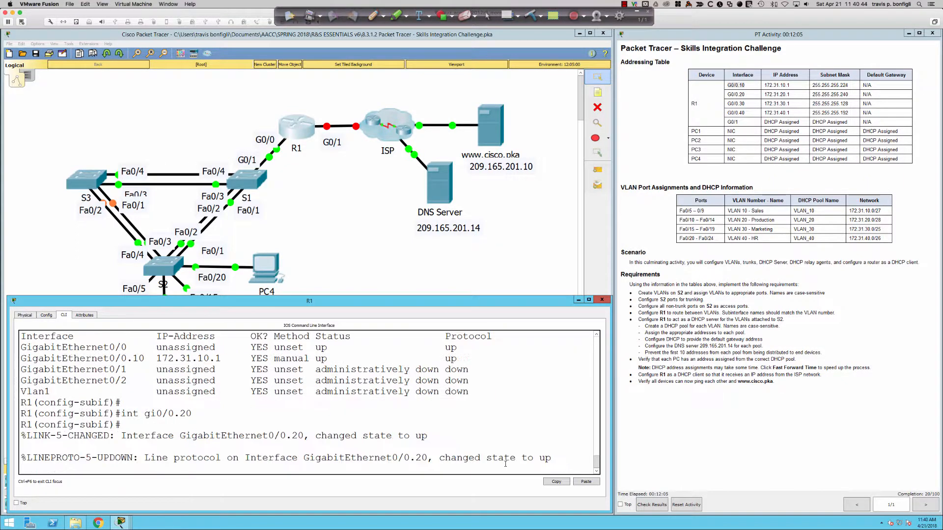
text(en)
key(Tab)
text(do)
key(Tab)
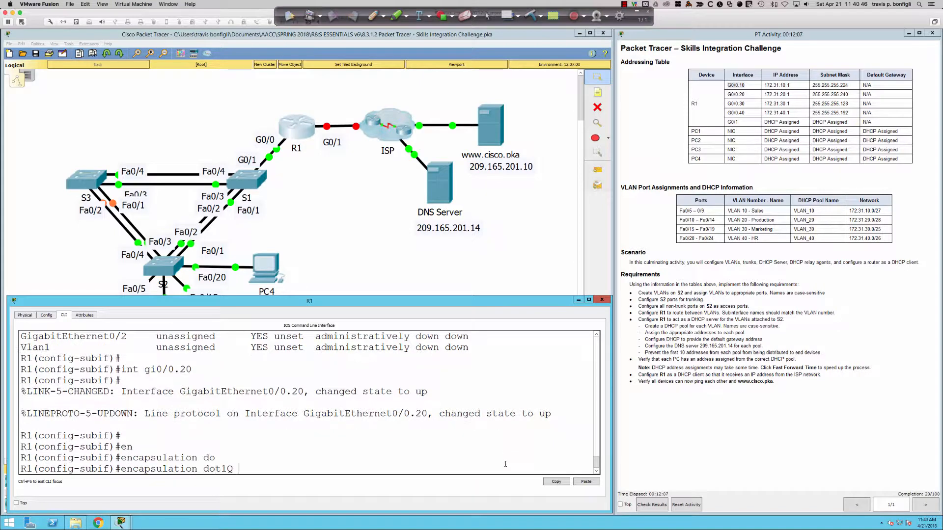
text(20)
key(Return)
Assign IP address 172.31.20.1 with mask 255.255.255.240 to subinterface gi0/0.20.
text(ip a)
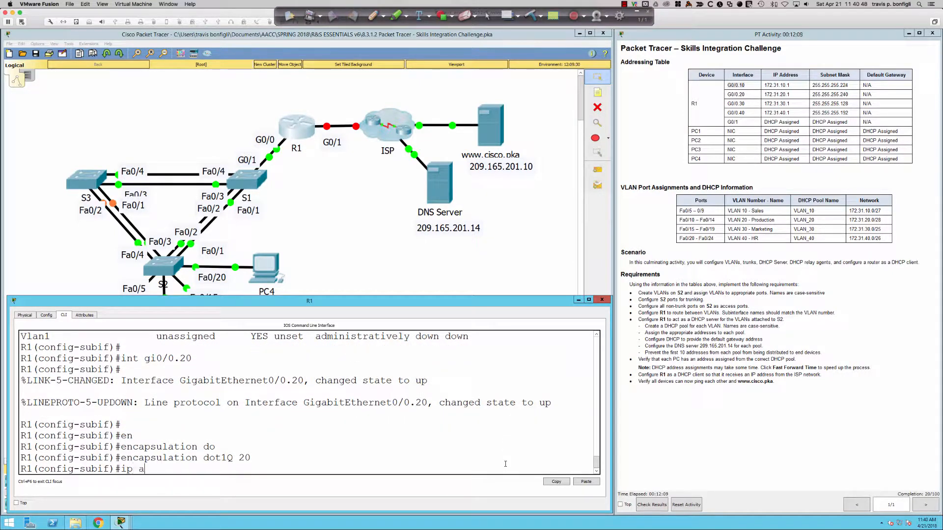
text(dd 172.31.10.1 255.255.255.224)
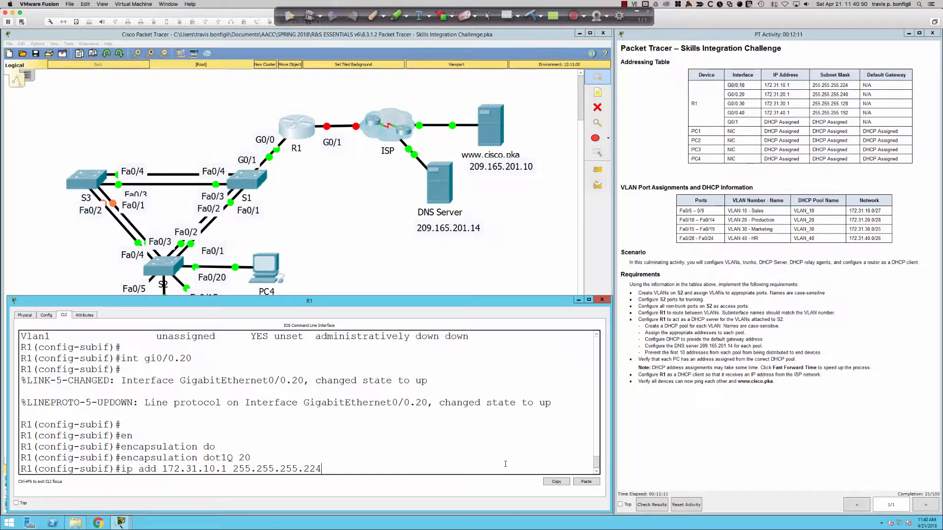
key(Left)
key(Left)
key(Left)
key(Left)
key(Left)
key(Left)
key(Right)
key(Right)
key(Right)
key(Right)
key(Right)
key(BackSpace)
key(BackSpace)
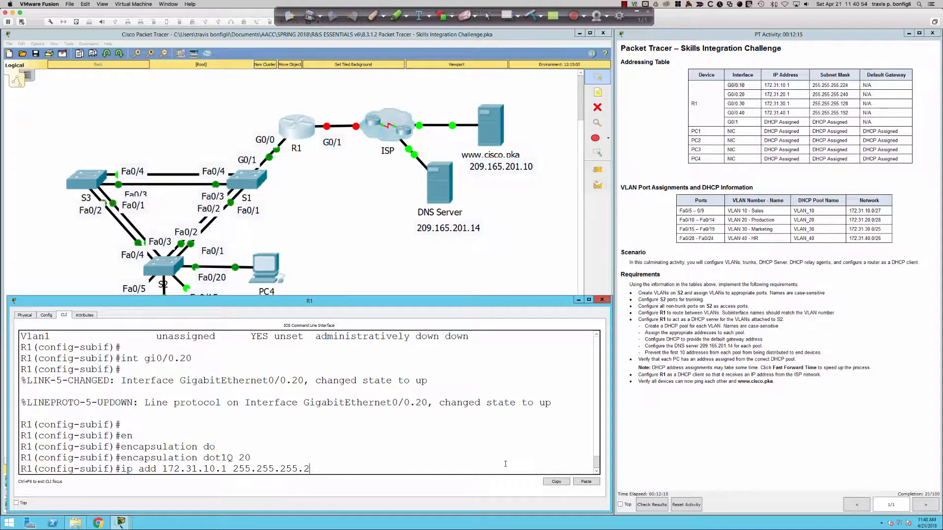
text(40)
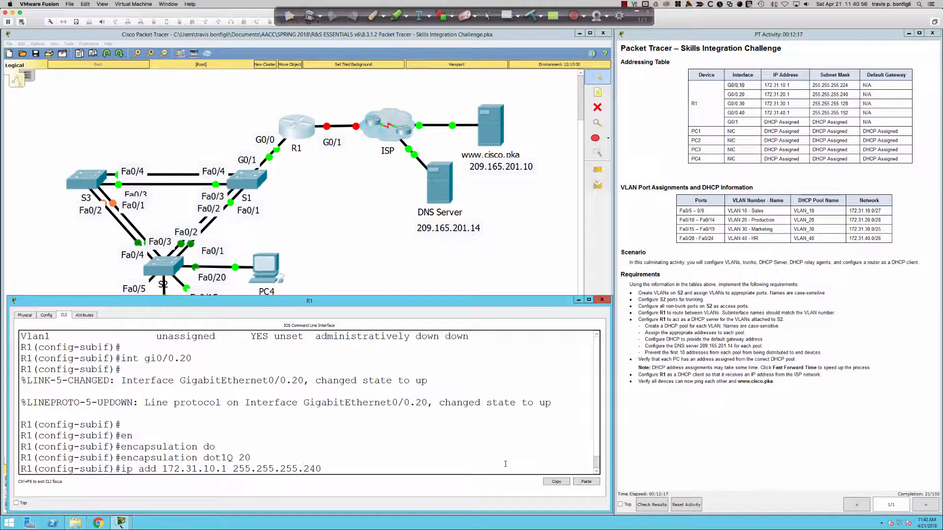
key(Left)
key(Left)
key(Left)
key(Left)
key(Left)
key(Left)
key(Left)
key(Left)
key(Left)
key(Left)
key(Left)
key(Left)
key(Left)
key(Left)
key(Left)
key(Left)
key(Left)
key(Left)
key(Left)
key(Left)
key(Right)
key(BackSpace)
text(2)
key(Return)
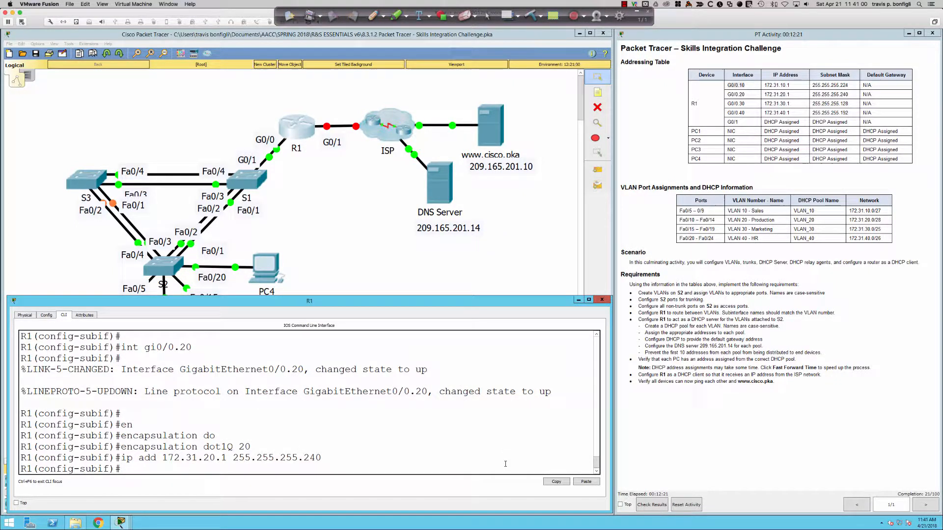
Create subinterface gi0/0.30 on R1 for VLAN 30.
text(int gi0/0.30)
key(Return)
key(Return)
key(Return)
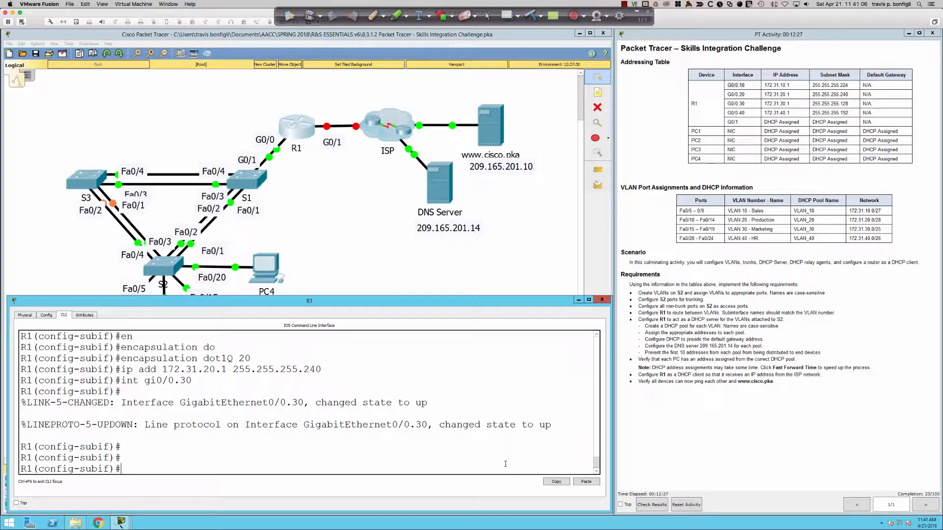
text(en)
key(Tab)
text(do)
key(Tab)
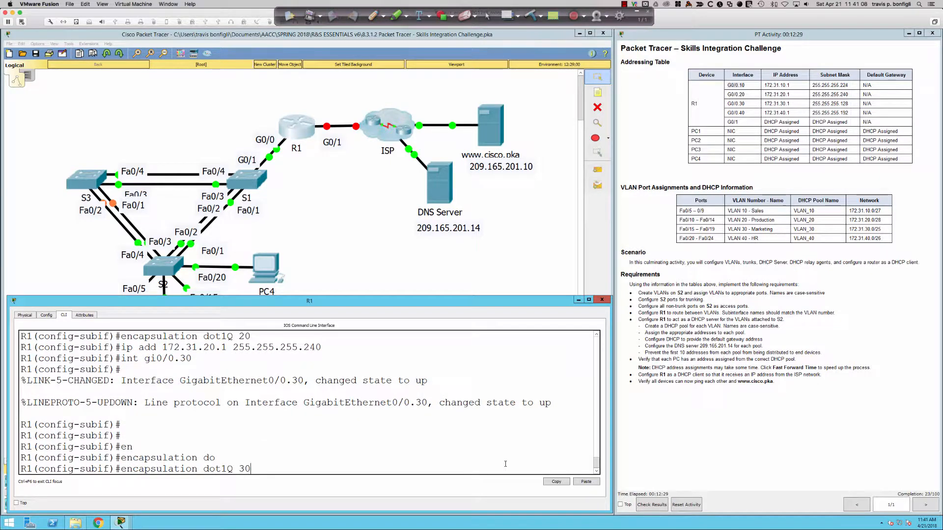
key(Up)
key(Up)
key(Up)
key(Down)
key(Down)
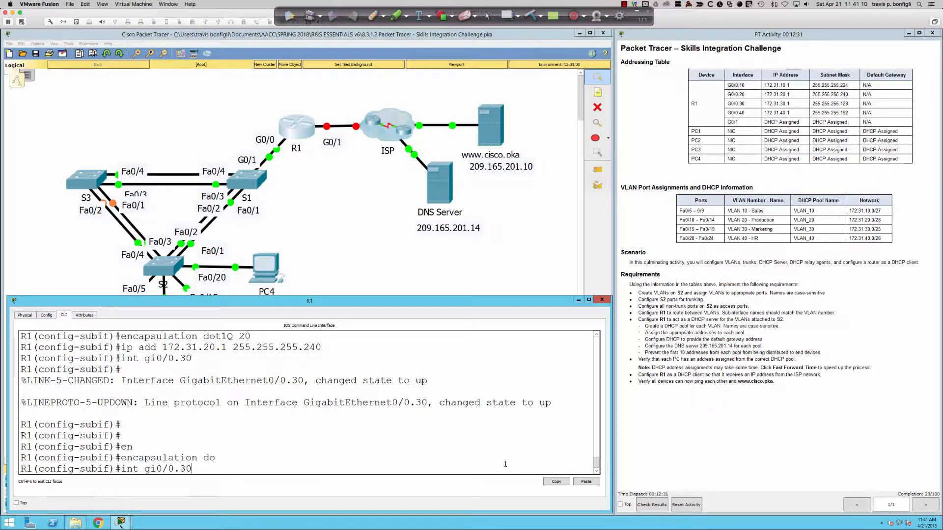
key(Return)
Set the encapsulation of subinterface gi0/0.30 to dot1Q 30.
text(en)
key(Tab)
text(do)
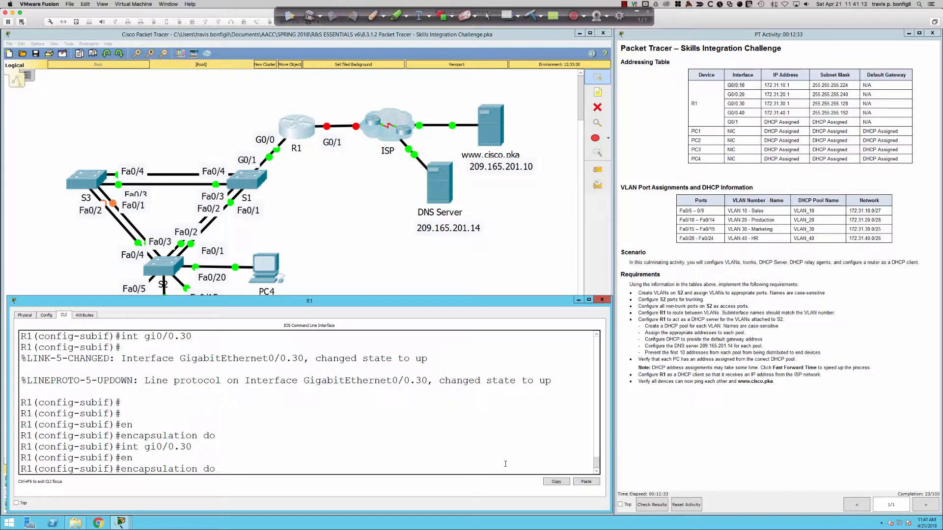
key(Tab)
text(30)
key(Return)
Assign IP address 172.31.30.1 with mask 255.255.255.128 to subinterface gi0/0.30.
text(ip add 172.31.20.1 255.255.255.240)
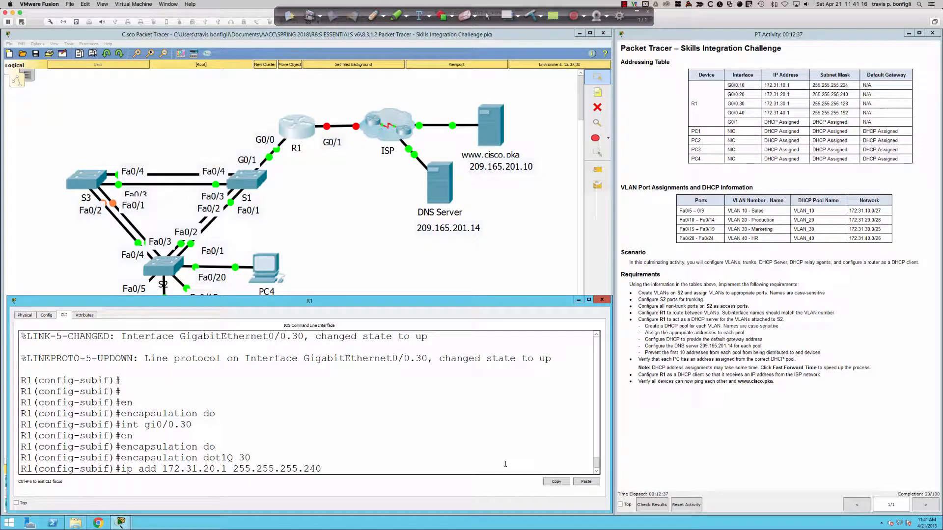
key(BackSpace)
key(BackSpace)
text(128)
key(Left)
key(Left)
key(Left)
key(BackSpace)
key(BackSpace)
text(3)
key(Return)
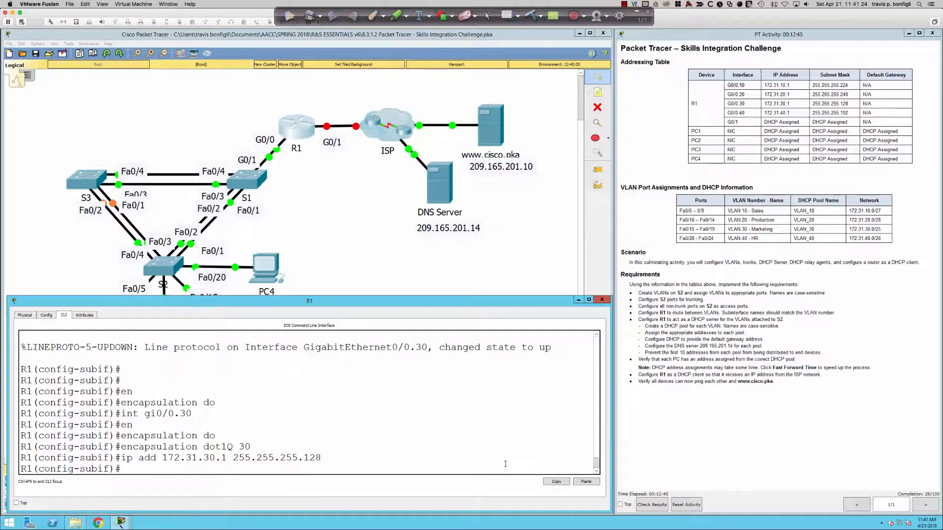
Create subinterface gi0/0.40 on R1 and set its encapsulation to dot1Q 40.
text(int gi0/0.40)
key(Return)
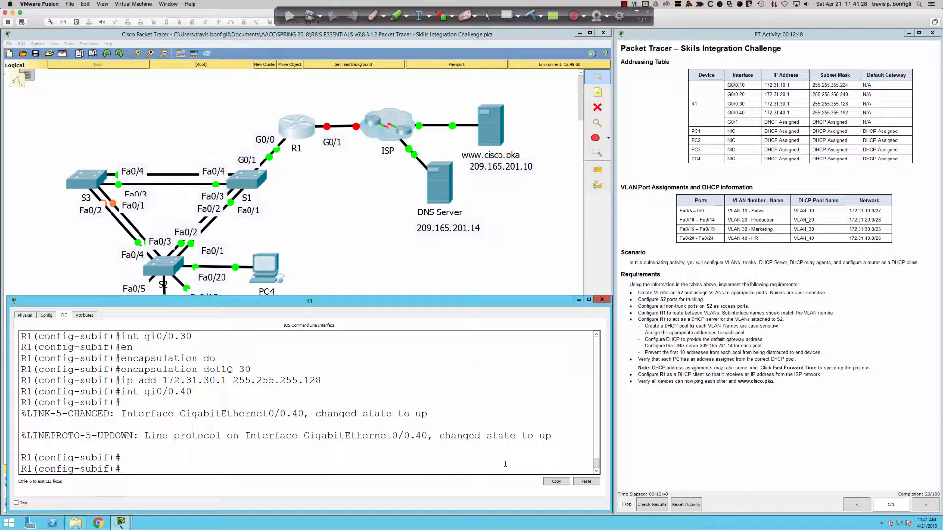
text(en)
key(Tab)
text(do)
key(Tab)
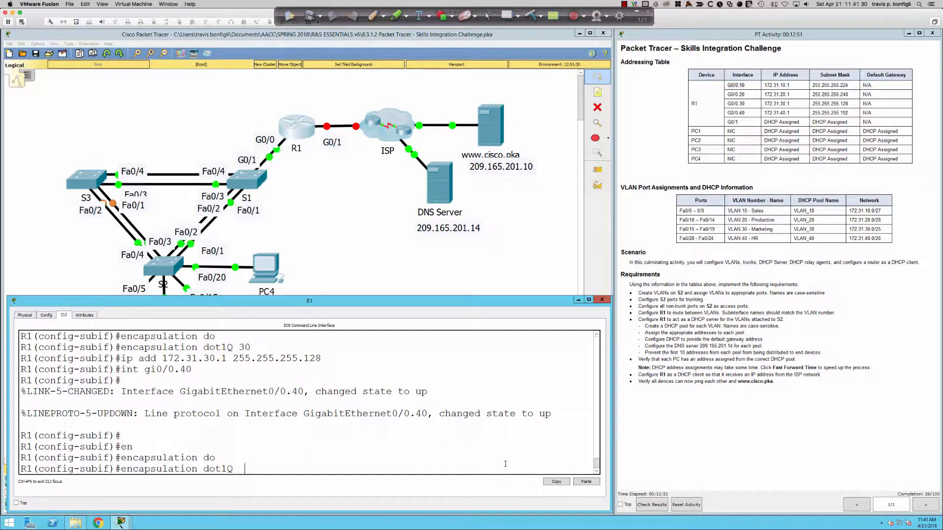
text(40)
key(Return)
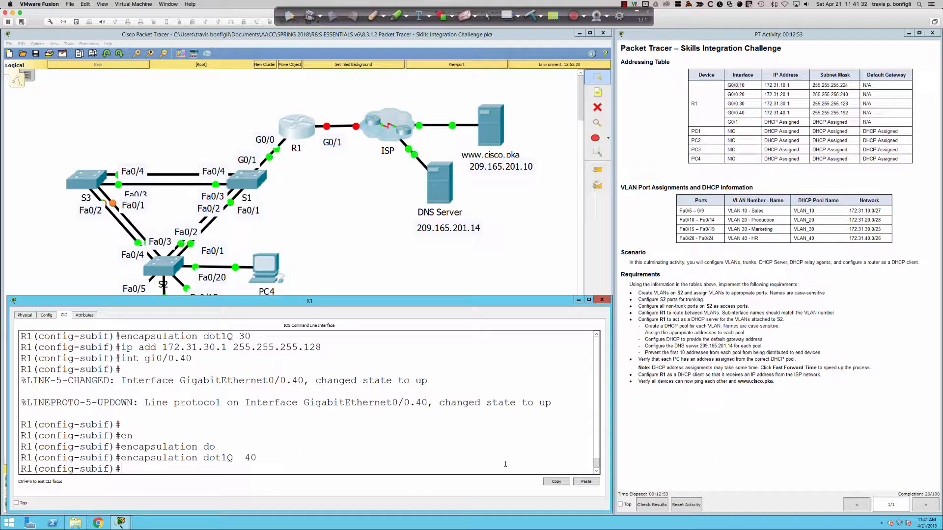
Assign IP address 172.31.40.1 with mask 255.255.255.192 to subinterface gi0/0.40.
key(Up)
key(Up)
key(Up)
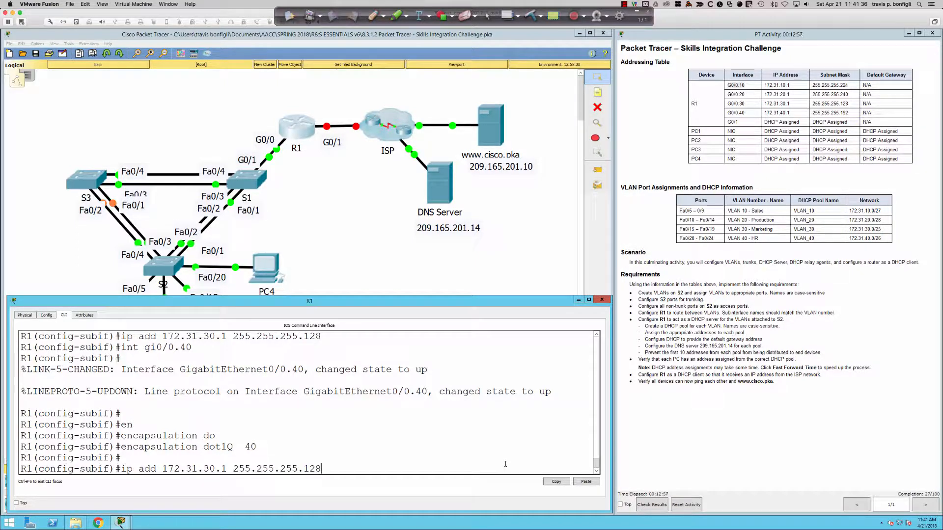
key(BackSpace)
key(BackSpace)
text(92)
key(Left)
key(Left)
key(Left)
key(Left)
key(Left)
key(Left)
key(Left)
key(Left)
key(Left)
key(Left)
key(Left)
key(Left)
key(BackSpace)
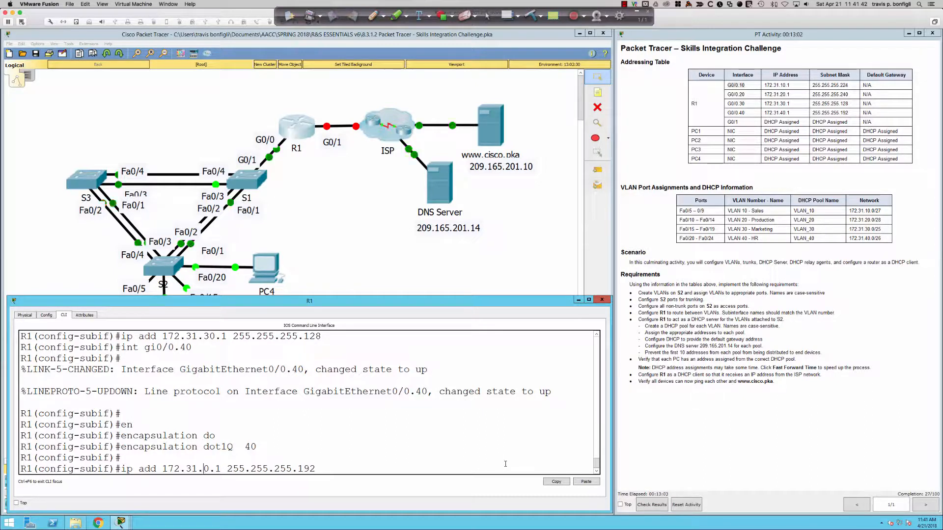
text(4)
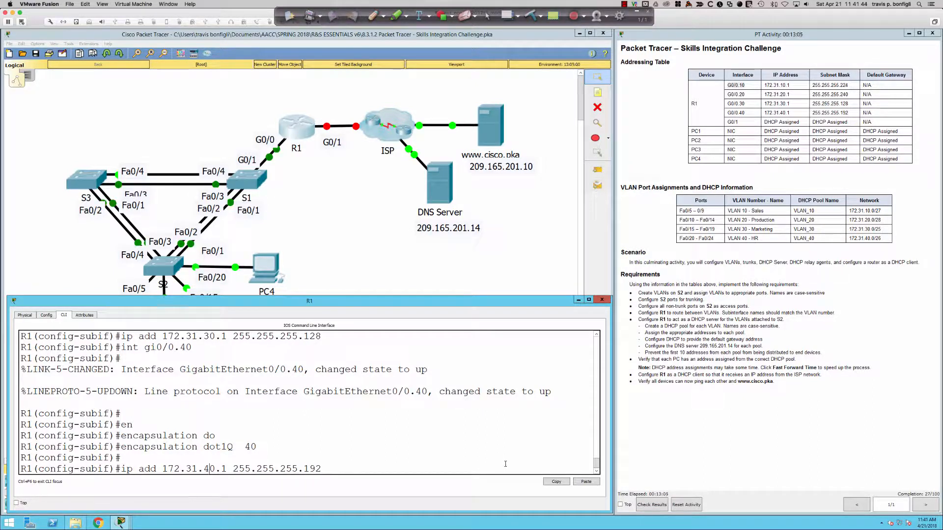
key(Return)
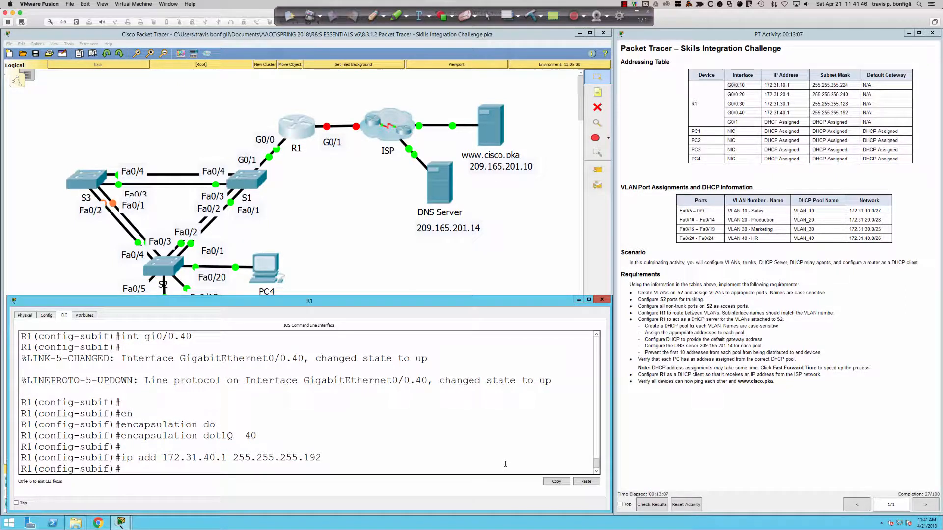
Display R1's brief IP interface summary to check the addresses and status of the new subinterfaces.
key(Return)
key(Return)
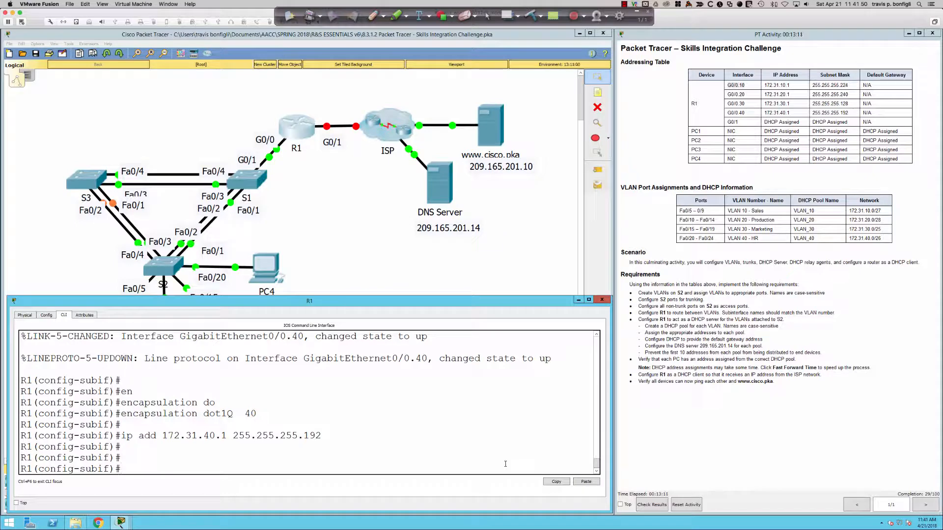
text(do sh ip int bri)
key(Return)
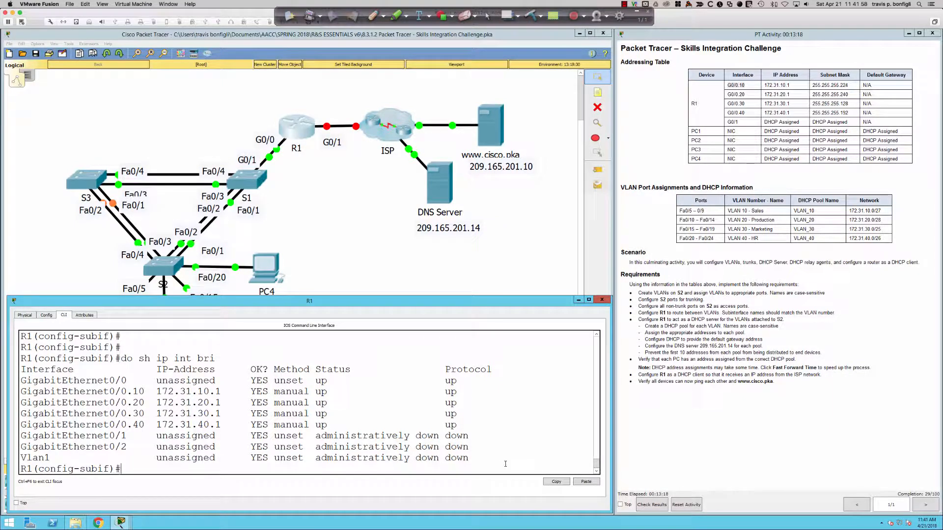
Try to open the command line of switch S1.
click(245, 181)
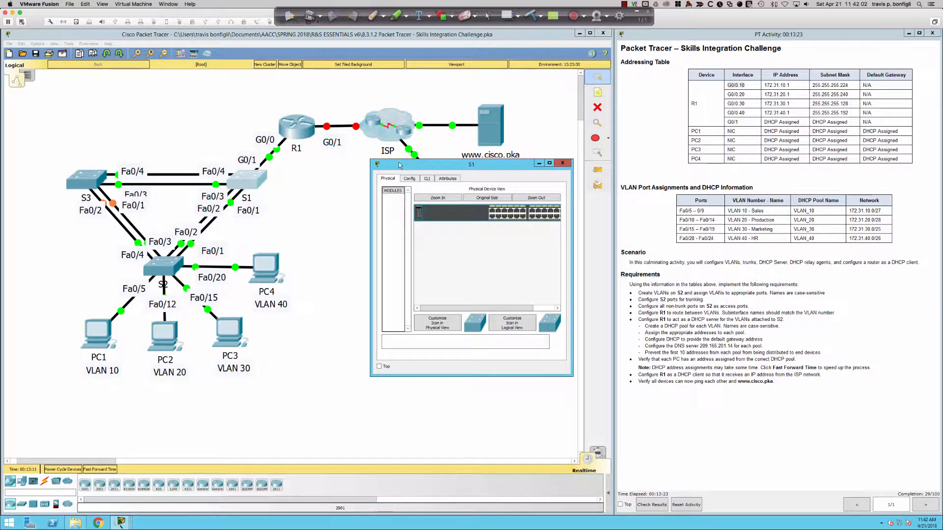
double_click(198, 33)
drag(448, 169, 83, 302)
drag(204, 353, 614, 353)
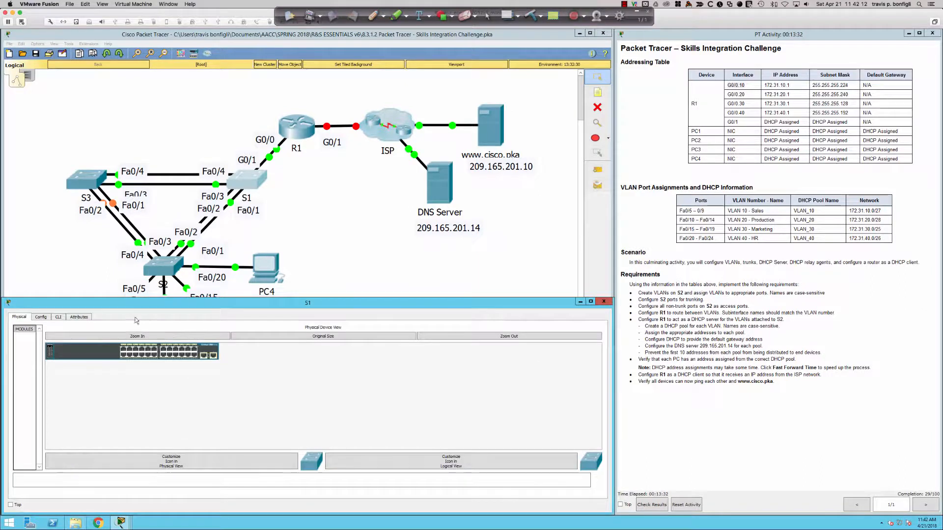
click(59, 317)
click(325, 285)
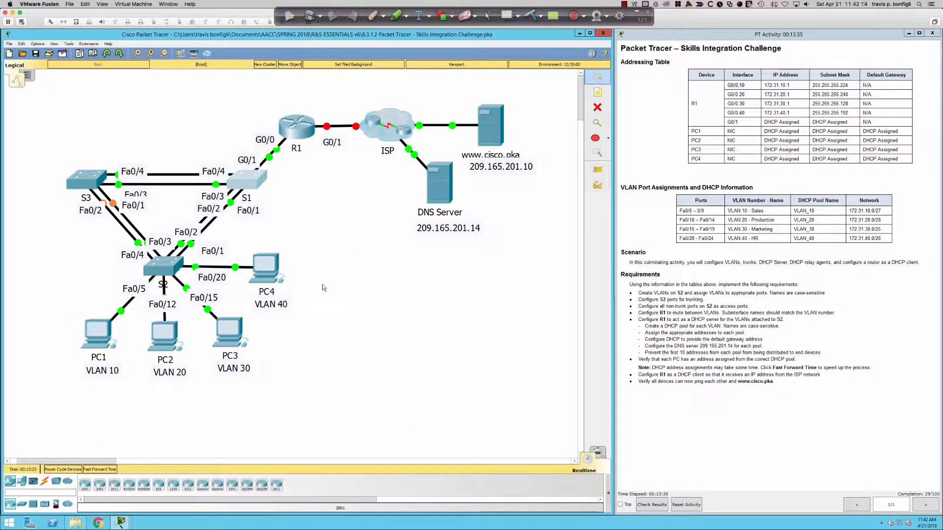
click(246, 191)
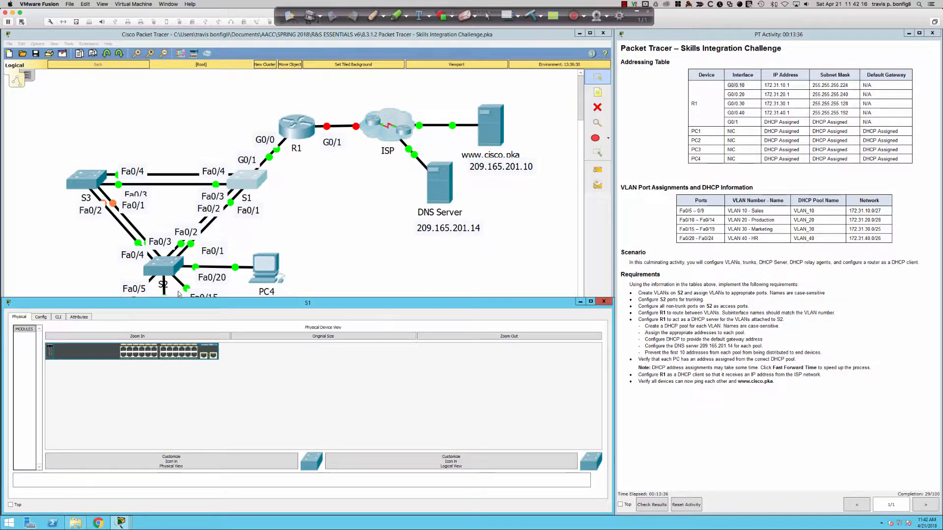
click(58, 316)
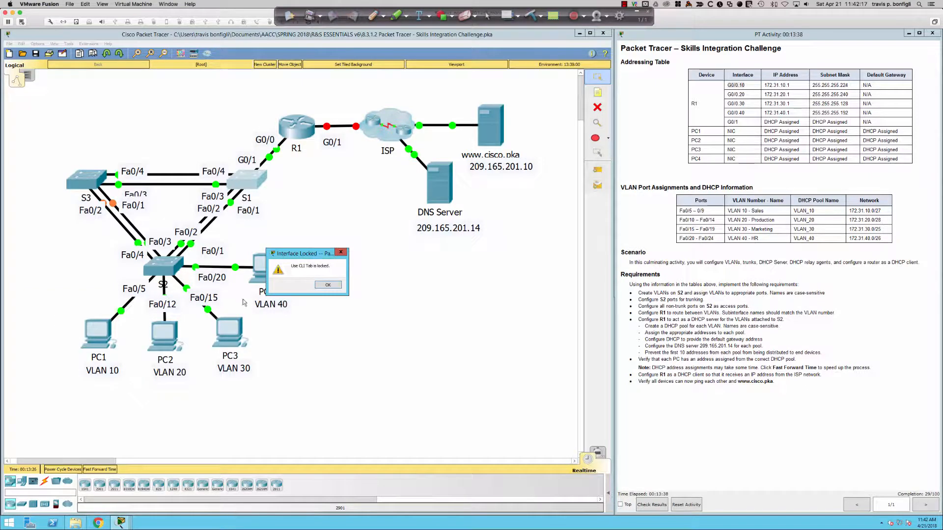
click(341, 252)
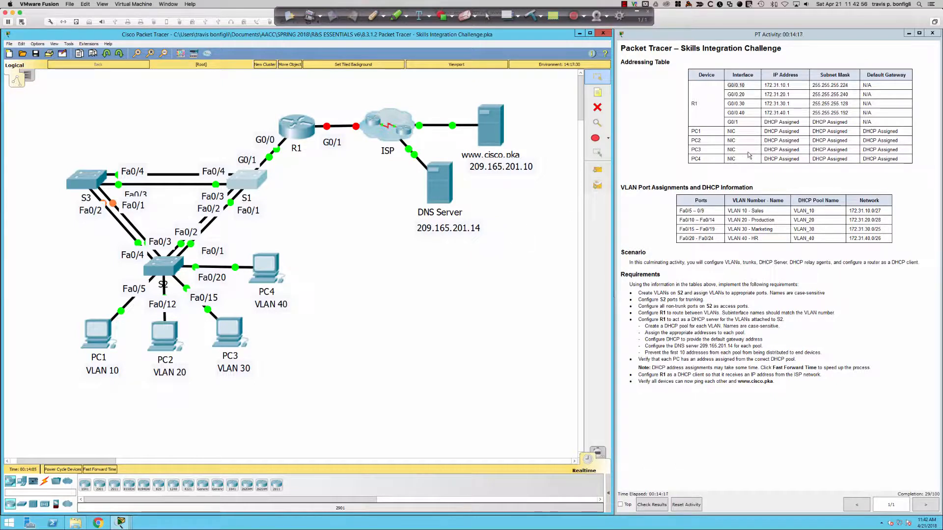
Return to R1's command line and page through the running configuration to review the GigabitEthernet interfaces and subinterfaces.
click(597, 170)
click(283, 127)
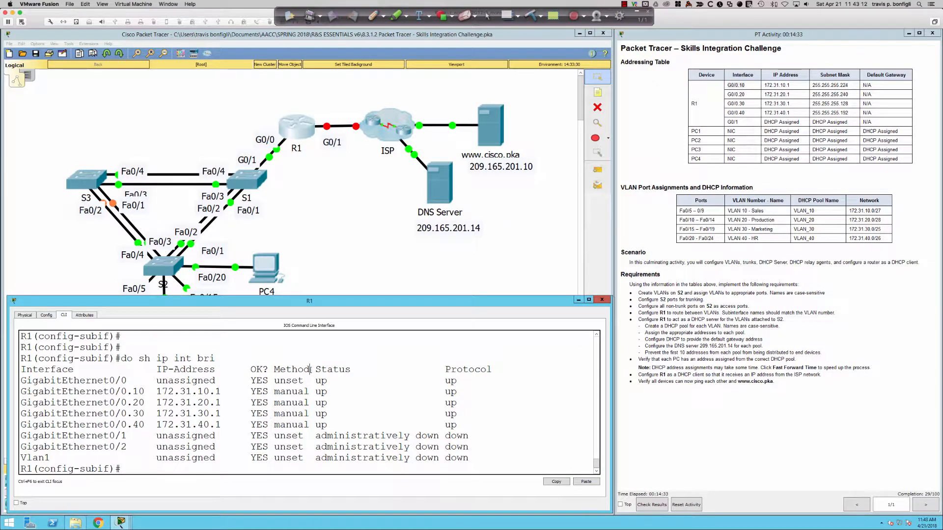
text(do sh run)
key(Return)
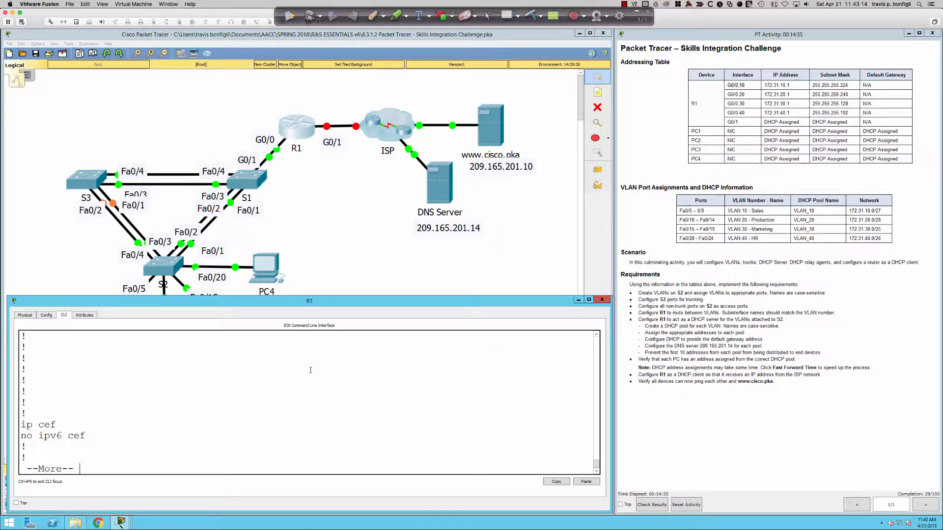
key(Return)
key(Return)
key(Return)
key(Return)
key(Return)
key(Return)
key(Return)
key(Return)
key(Return)
key(Return)
key(Return)
key(Return)
key(Return)
key(Return)
key(Return)
key(Return)
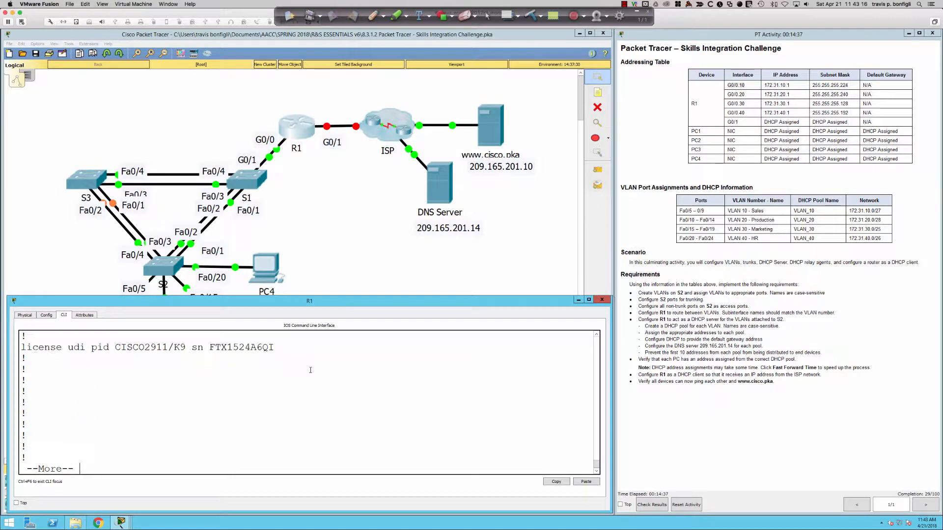
key(Return)
key(Return)
key(Return)
key(Return)
key(Return)
key(Return)
key(Return)
key(Return)
key(Return)
key(Return)
key(Return)
key(Return)
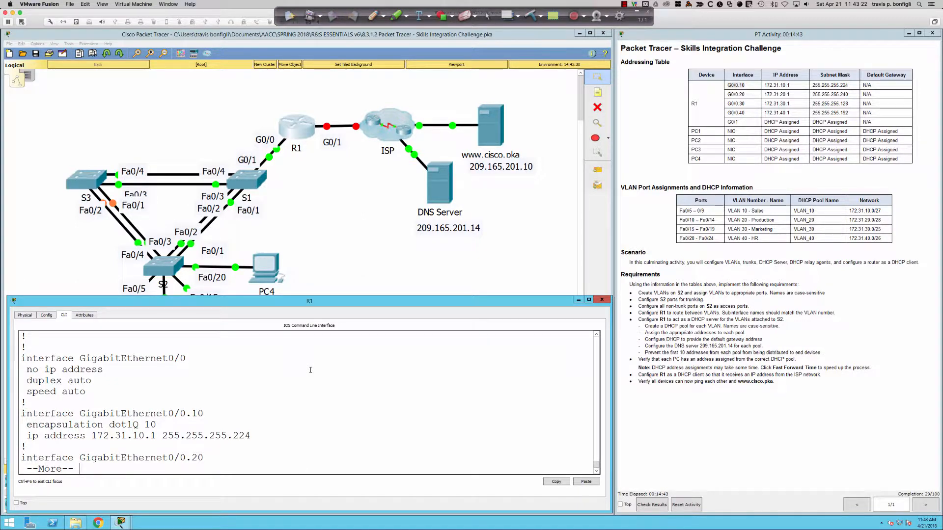
key(Return)
key(Return)
key(Return)
key(Return)
key(Return)
key(Return)
key(Return)
key(Return)
key(Return)
key(Return)
key(Return)
key(Return)
key(Return)
key(Return)
key(Return)
key(Return)
key(Return)
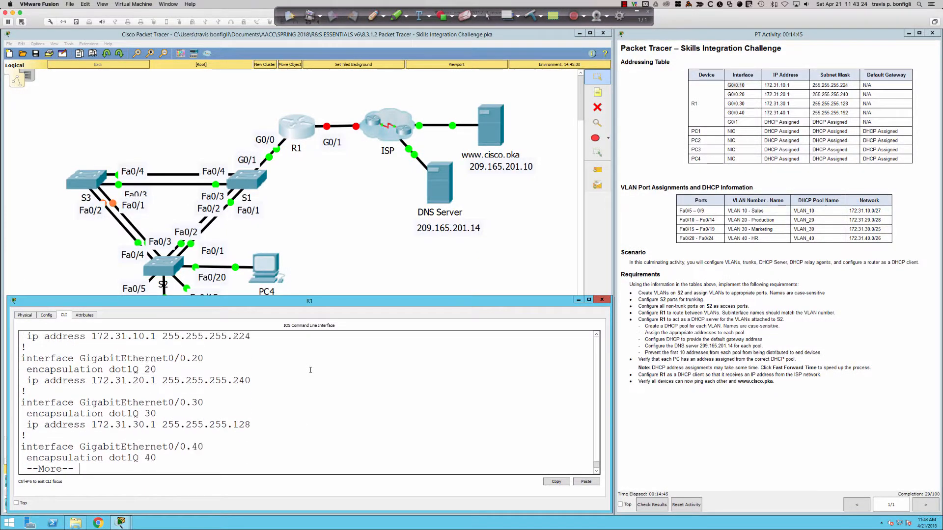
key(Return)
key(Return)
key(Return)
key(q)
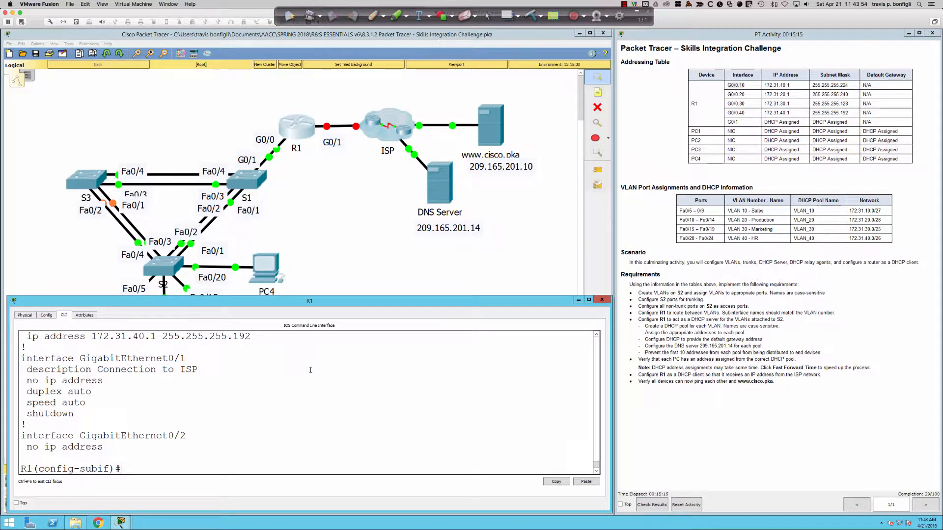
Enable interface gi0/1 on R1, the connection to the ISP, with no shutdown.
key(Return)
text(int gi0)
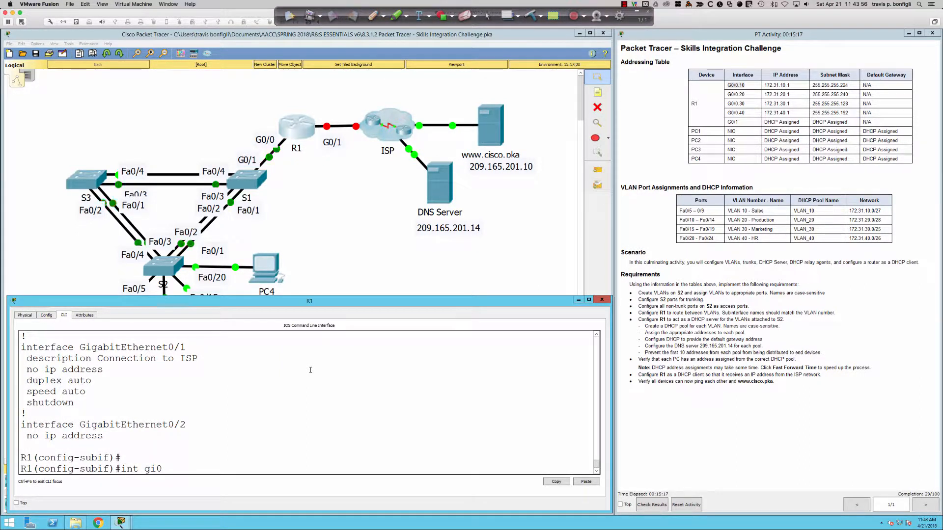
text(/1)
key(Return)
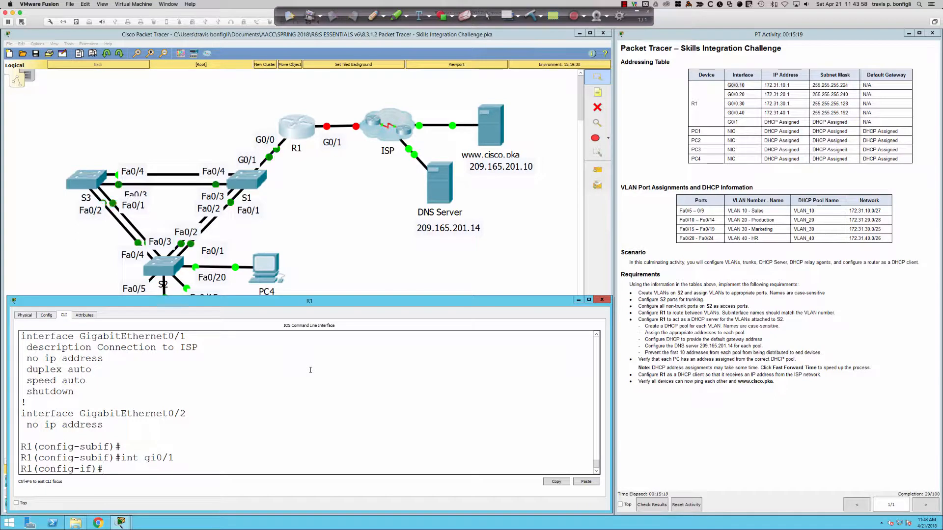
text(no shut)
key(Return)
key(Return)
key(Return)
key(Return)
key(Return)
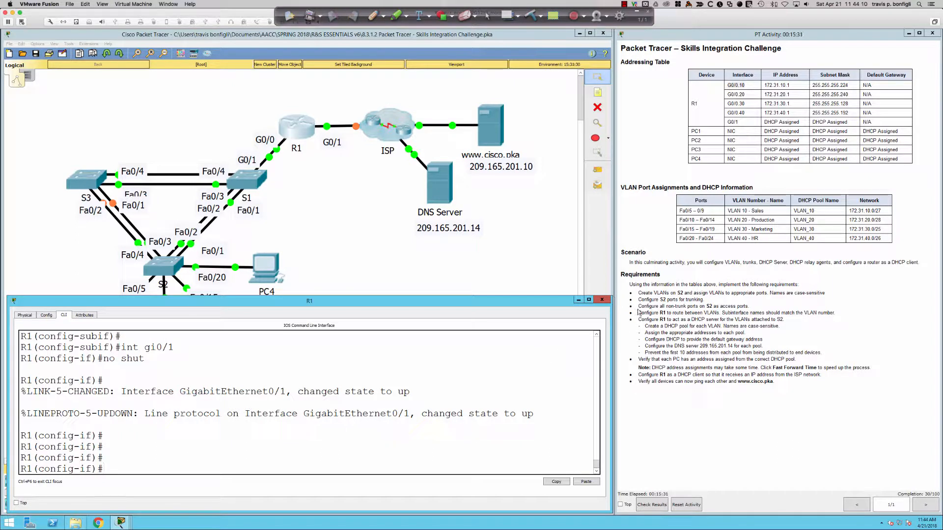
Read the activity requirements on access ports, inter-VLAN routing, R1's DHCP pools and the excluded first 10 addresses.
drag(639, 306, 744, 307)
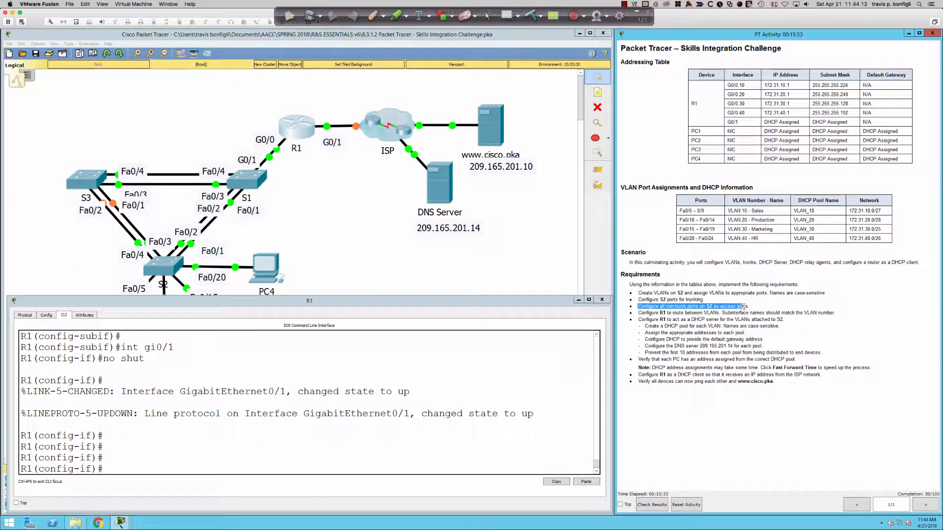
click(638, 313)
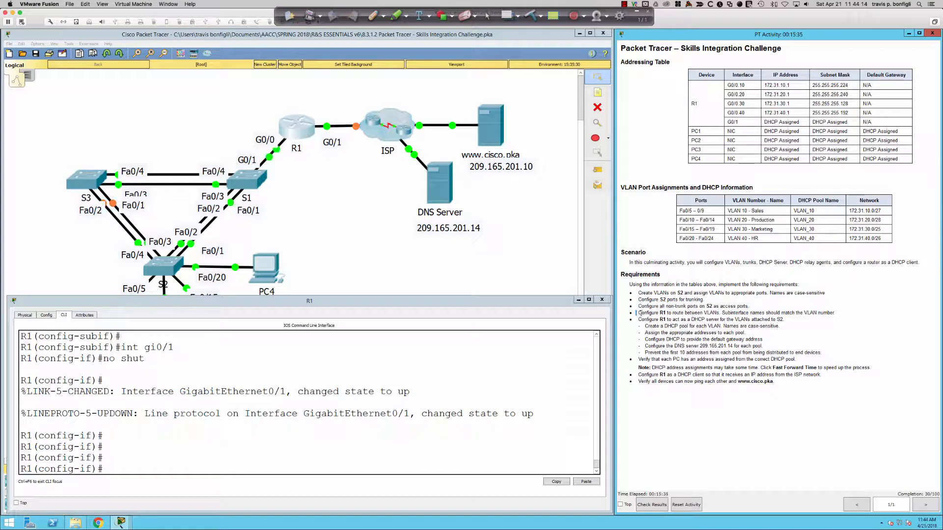
drag(640, 312, 840, 315)
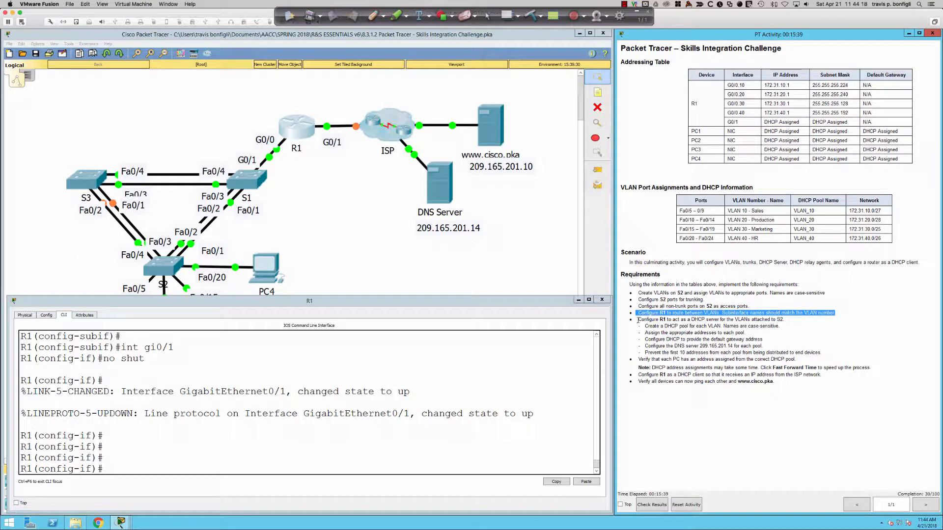
drag(638, 320, 787, 334)
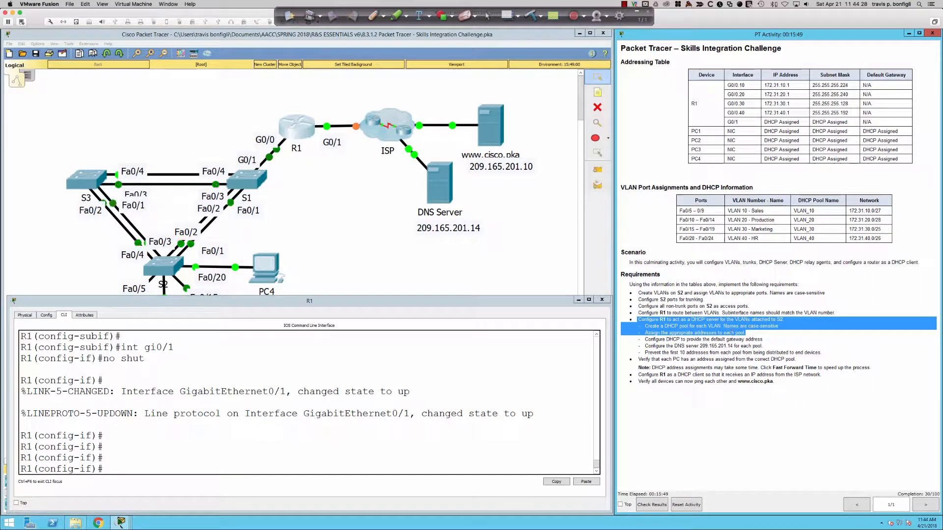
click(730, 332)
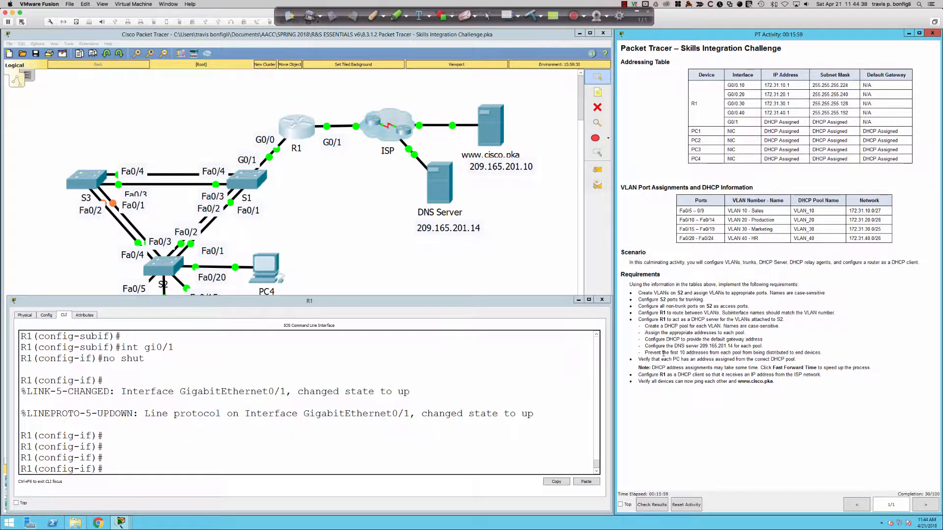
drag(662, 353, 817, 352)
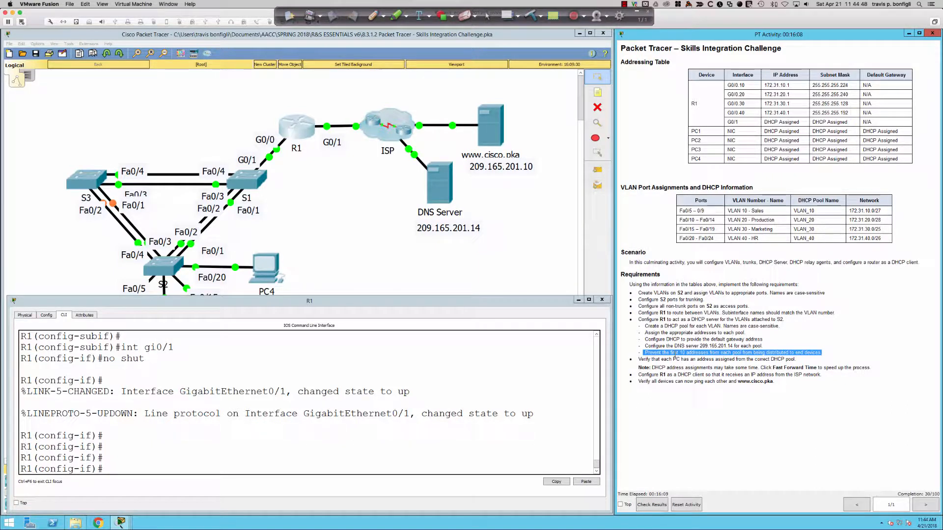
click(673, 357)
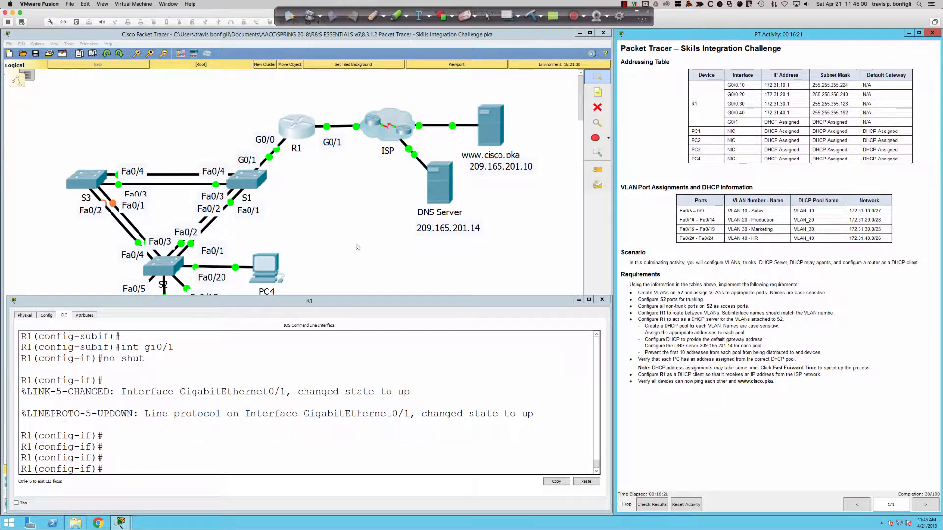
Display R1's brief IP interface summary again to check the state of gi0/1.
click(341, 428)
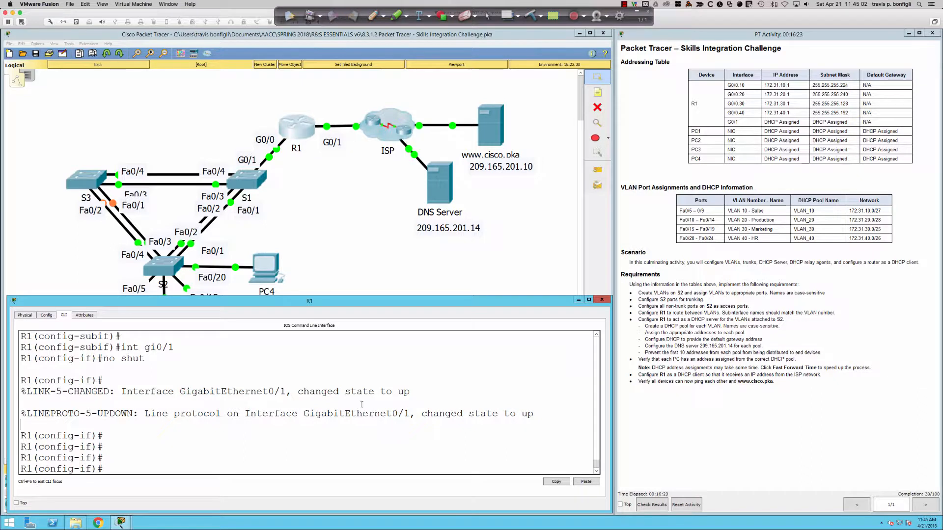
text(do sh ip int bri)
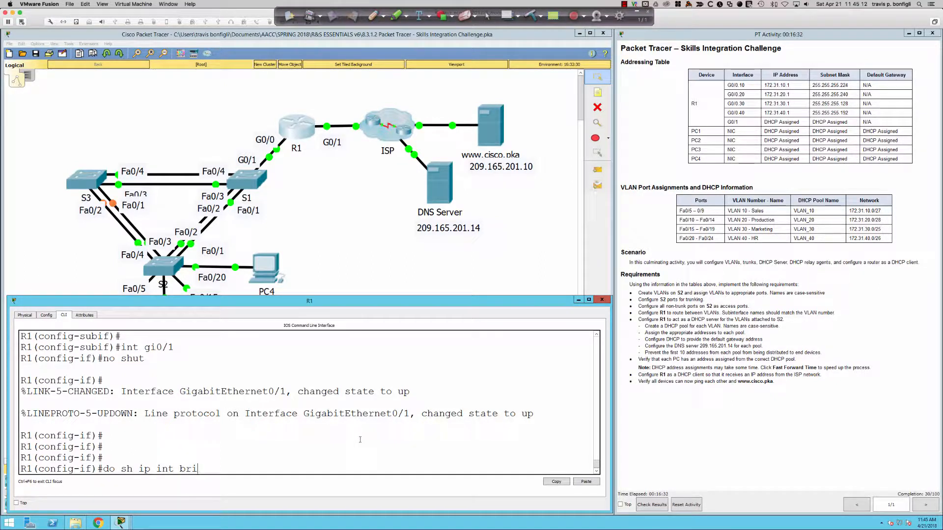
key(Return)
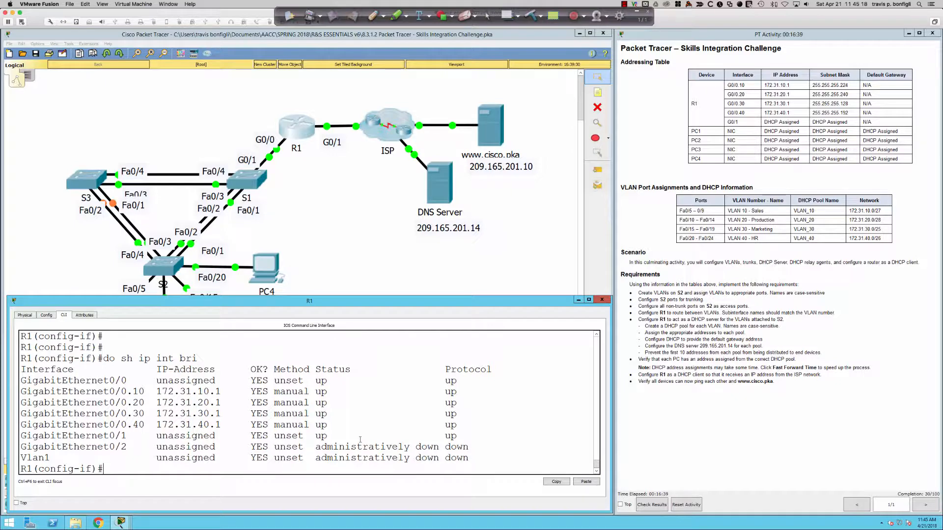
Configure R1's gi0/1 interface as a DHCP client with ip address dhcp, checking the available command options.
text(ip add)
key(Tab)
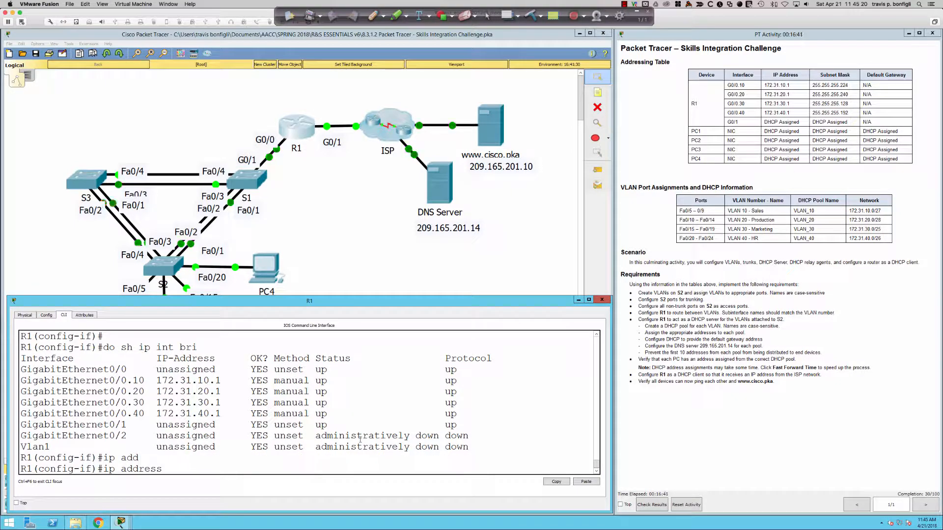
text(?)
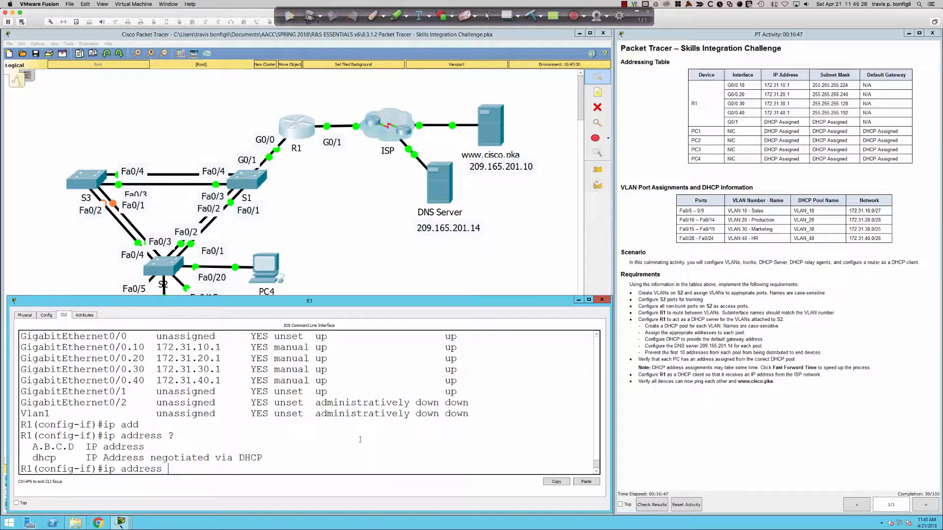
key(Tab)
text(?)
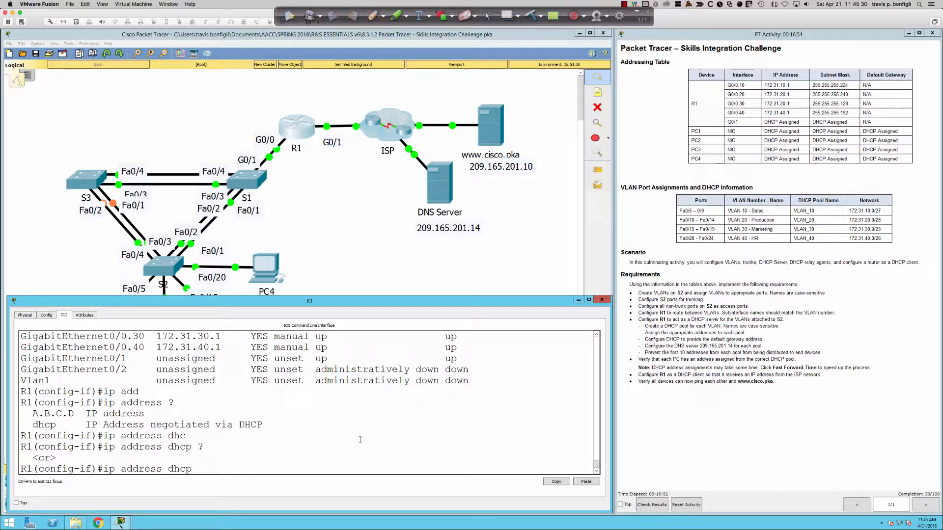
key(Return)
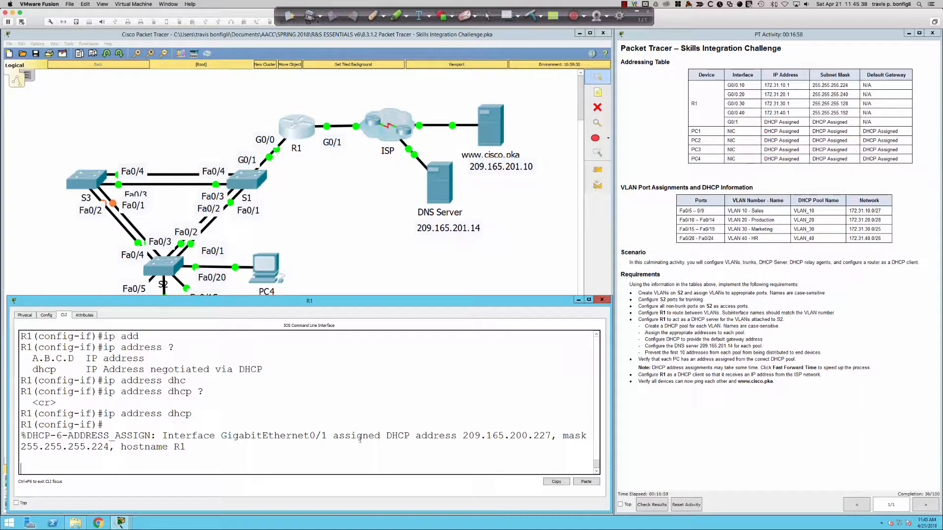
key(Return)
key(Return)
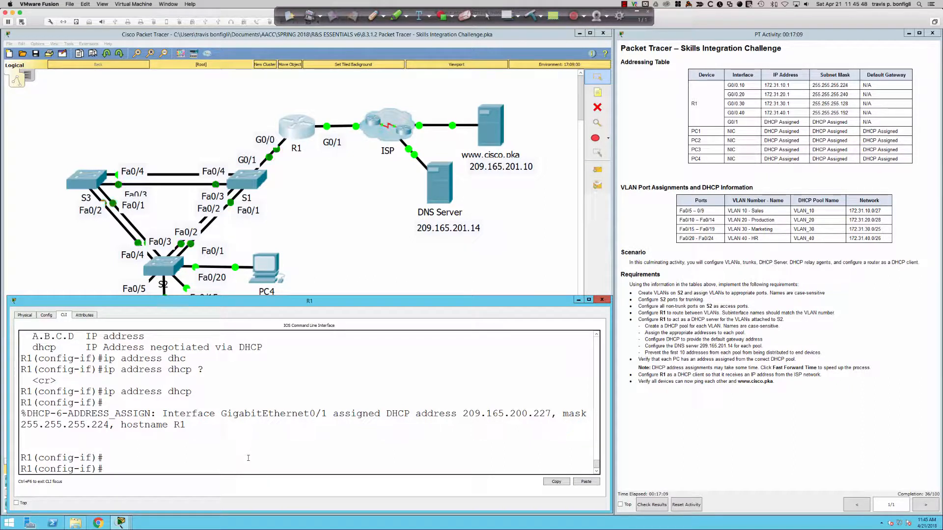
Display R1's brief IP interface summary and check the address and assignment method of GigabitEthernet0/1.
key(Return)
key(Return)
text(do sh ip)
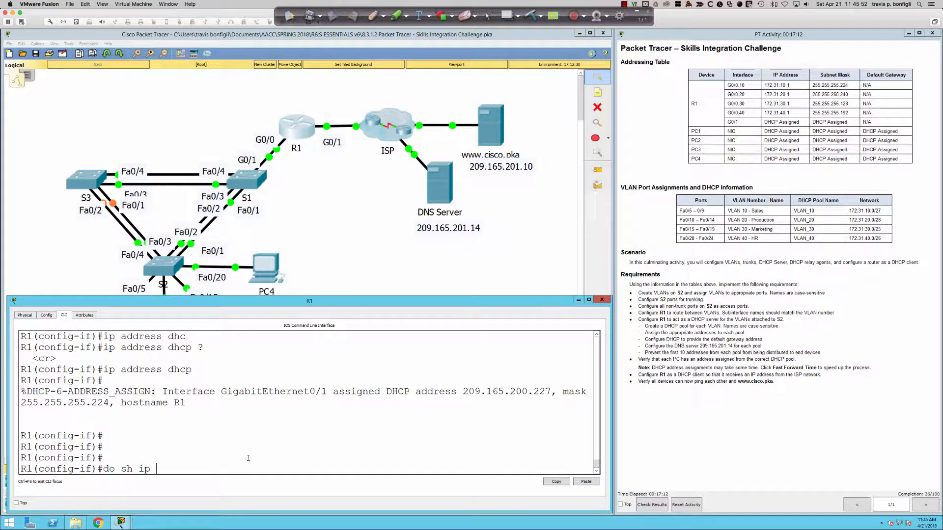
text( add)
key(Return)
text(d)
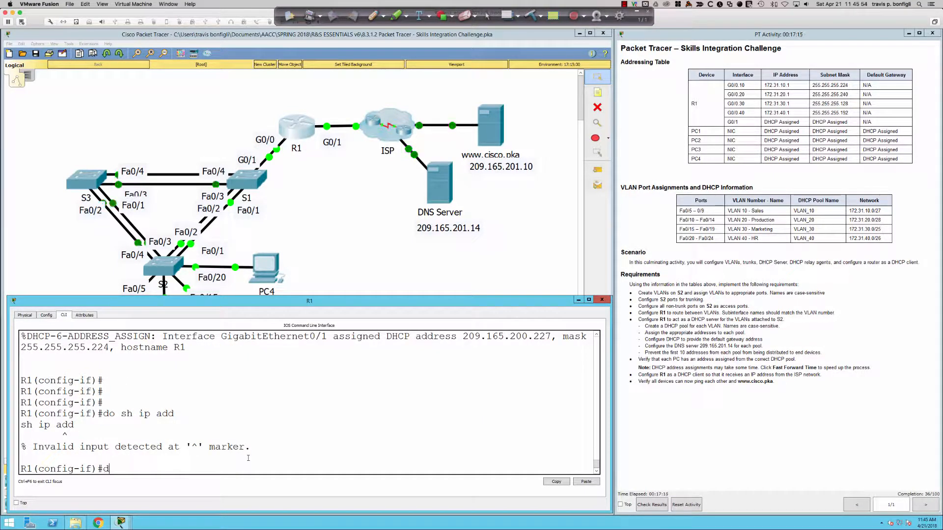
text(o sh ip int bri)
key(Return)
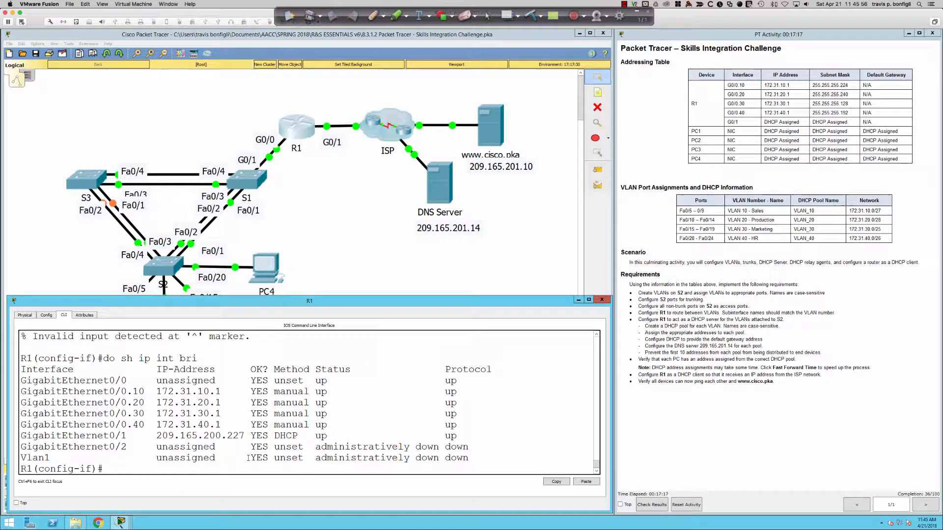
drag(156, 436, 242, 437)
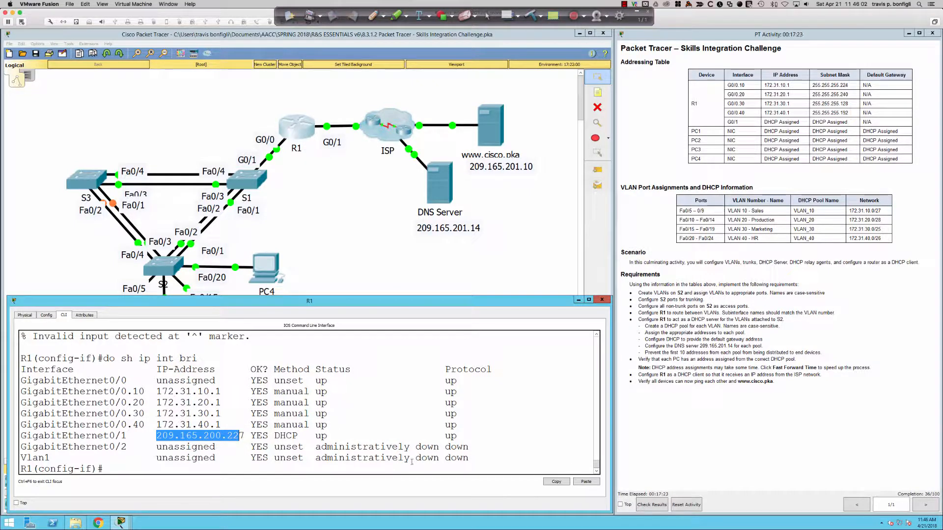
double_click(285, 436)
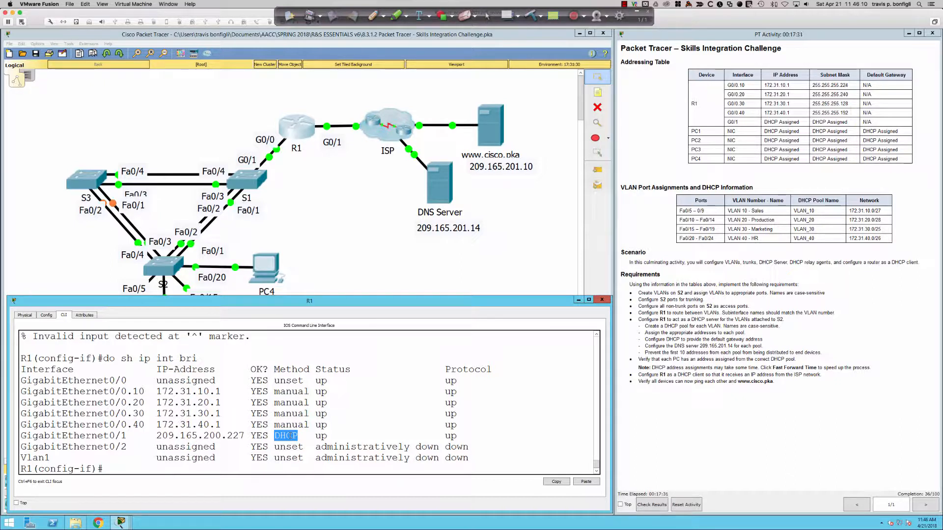
click(501, 467)
key(Return)
key(Return)
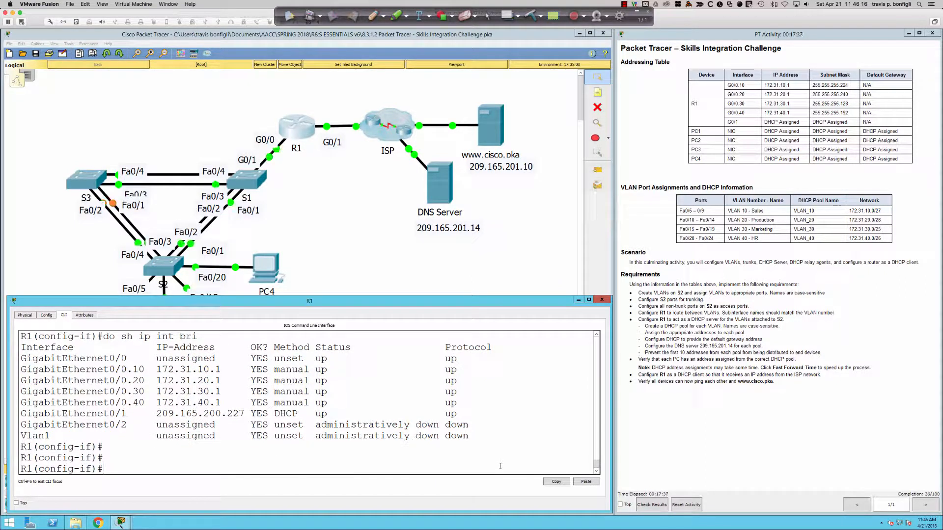
Return R1 to global configuration mode and exclude addresses 172.31.10.1 through 172.31.10.10 from DHCP.
key(Return)
key(Return)
key(Return)
key(Return)
text(exit)
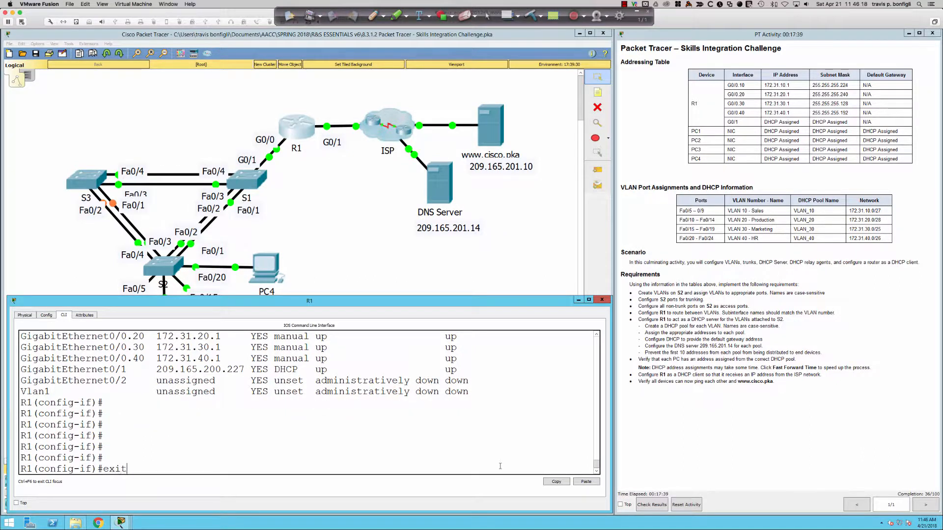
key(Return)
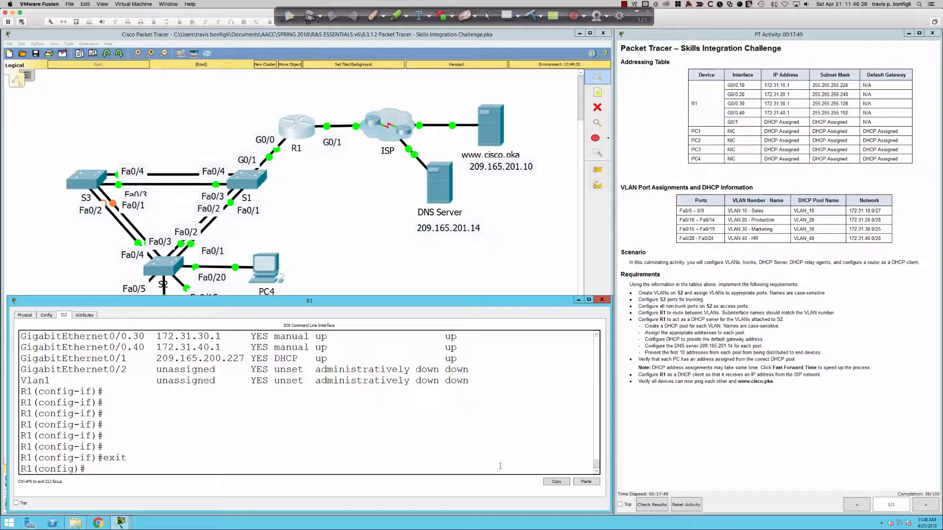
key(Return)
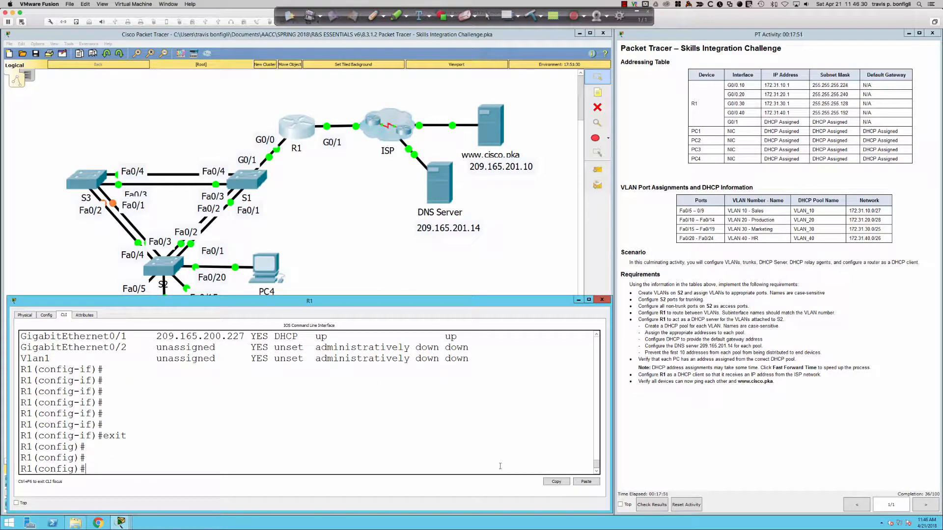
text(ip dh)
key(Tab)
text(ex)
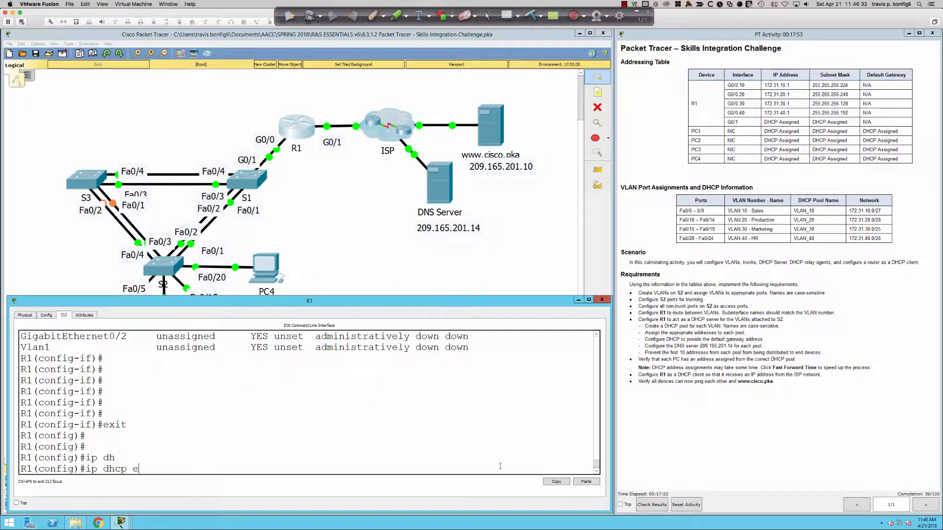
key(Tab)
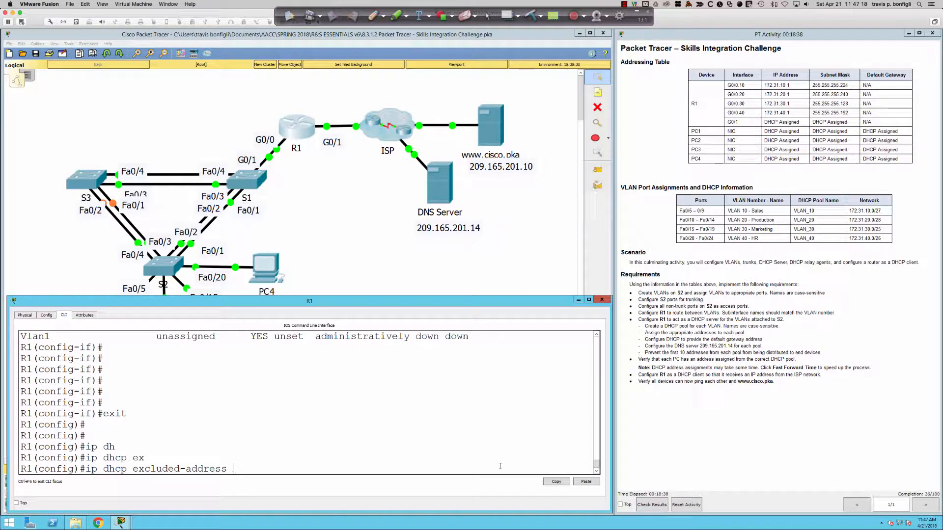
text(172.31.10.1 ?)
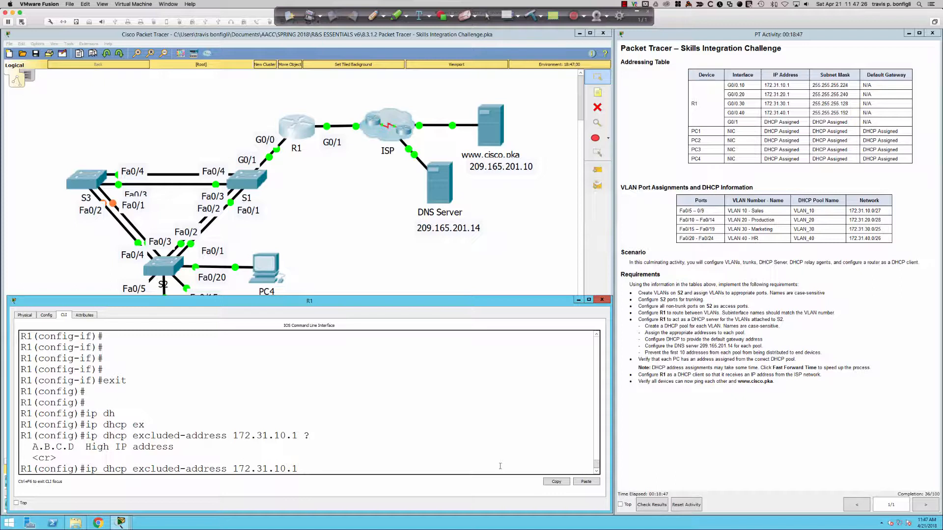
text(172.31.10.10)
drag(822, 352, 633, 354)
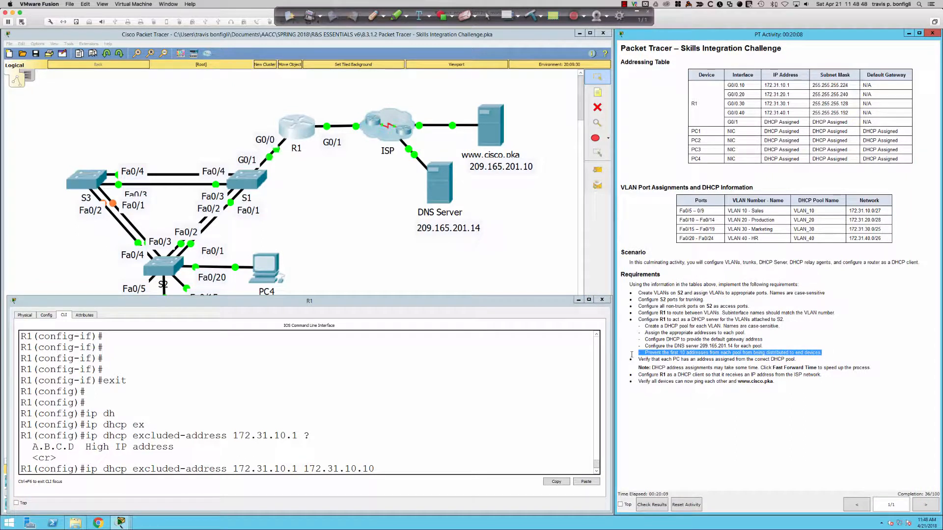
click(404, 468)
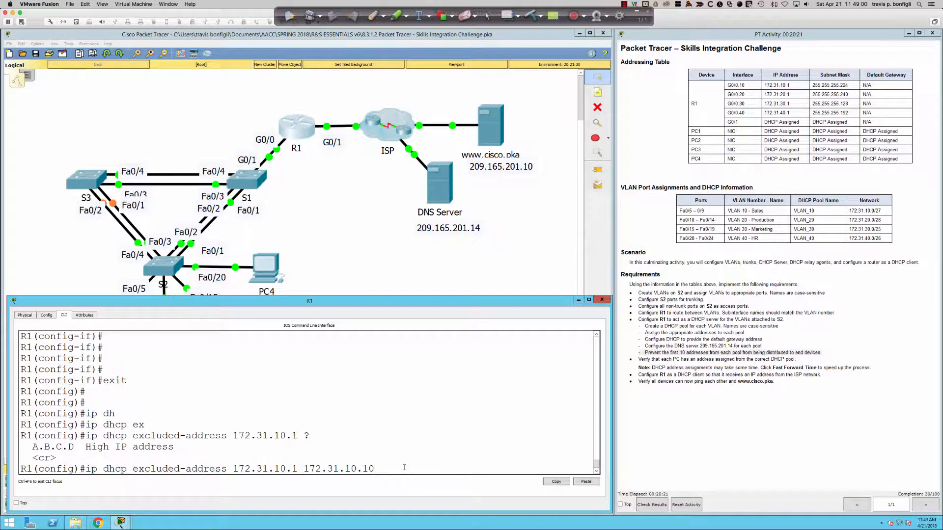
key(Return)
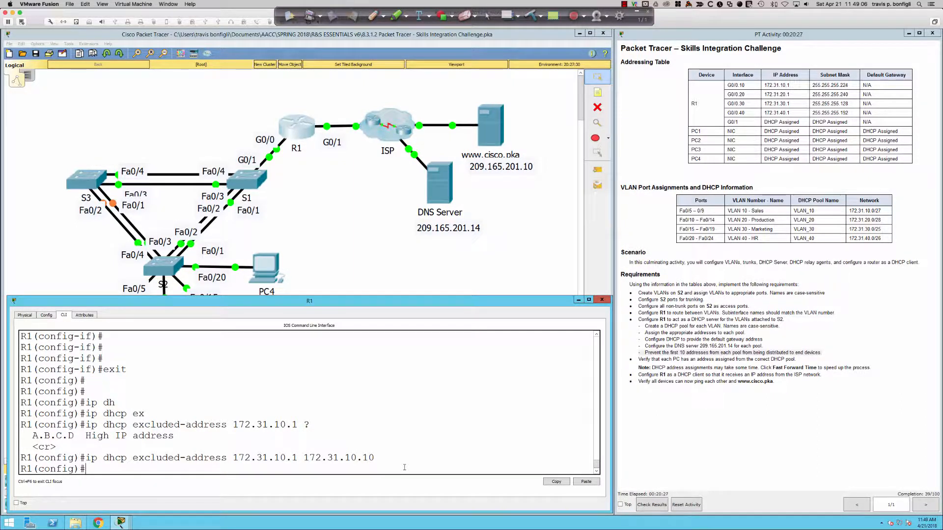
Exclude addresses 172.31.20.1 through 172.31.20.10 from DHCP on R1, reusing the previous command.
key(Up)
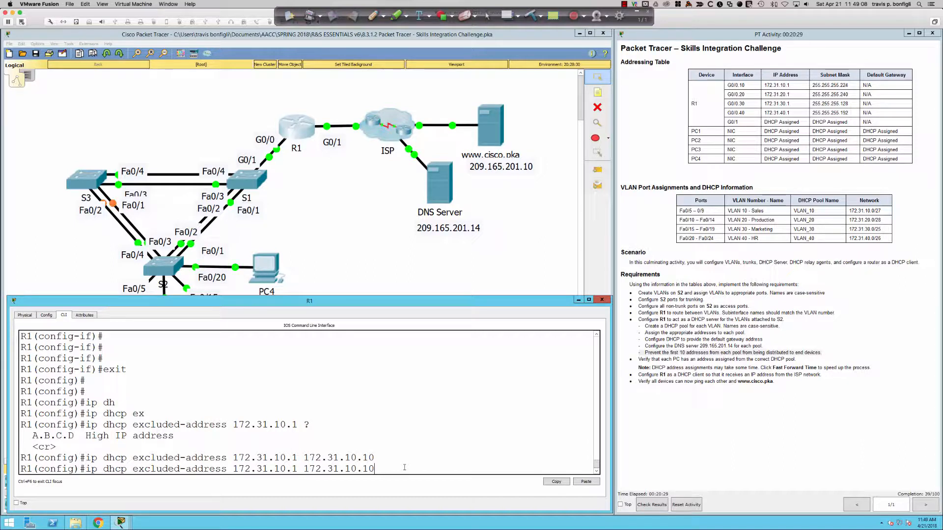
key(Left)
key(Left)
key(Left)
key(Left)
key(BackSpace)
text(2)
key(Left)
key(Left)
key(Left)
key(Left)
key(Left)
key(Left)
key(Left)
key(Left)
key(Left)
key(Left)
key(Left)
key(Left)
key(BackSpace)
text(2)
key(Return)
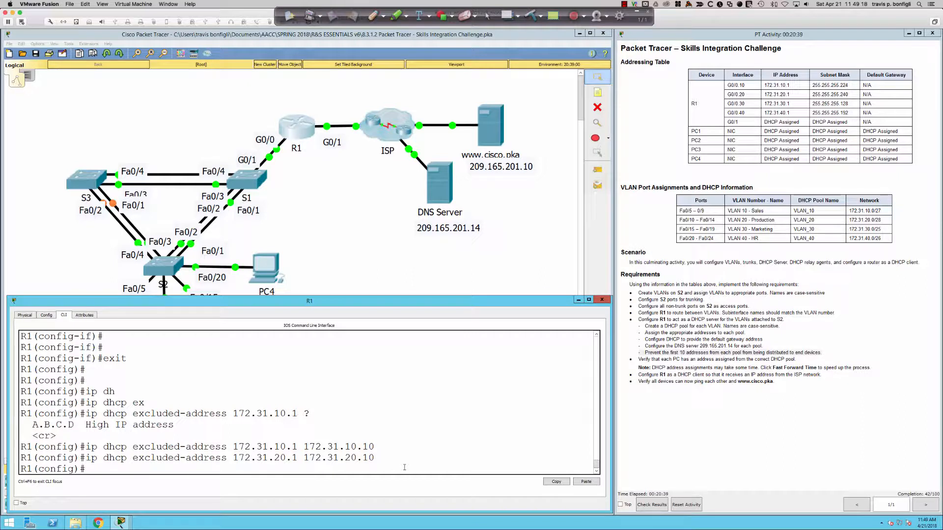
Exclude addresses 172.31.30.1 through 172.31.30.10 from DHCP on R1 by adapting the previous exclusion.
key(Up)
key(Left)
key(Left)
key(Left)
key(Left)
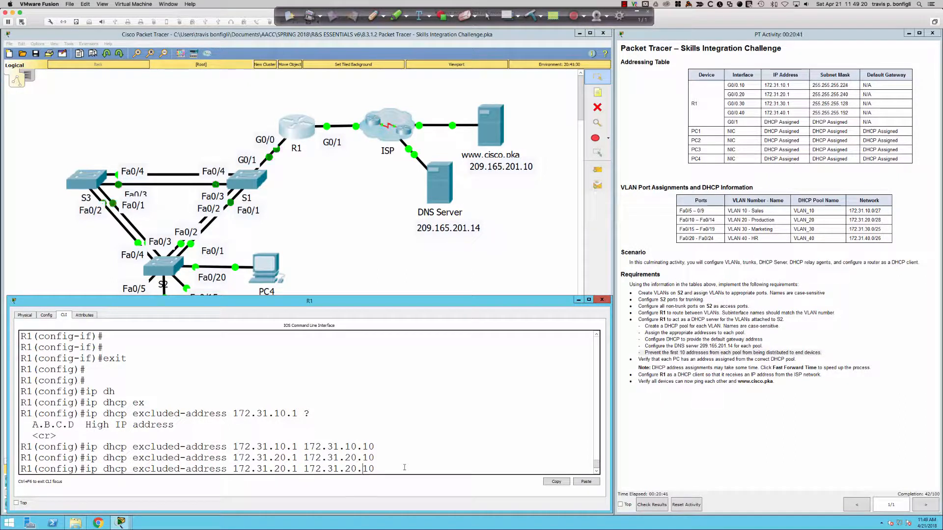
key(BackSpace)
text(3)
key(Left)
key(Left)
key(Left)
key(Left)
key(Left)
key(Left)
key(Left)
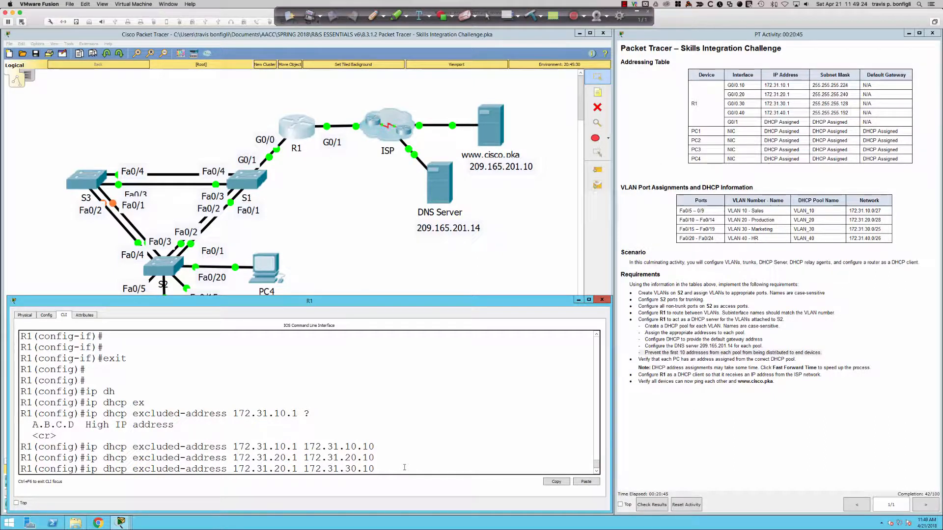
key(Left)
key(Left)
key(Left)
key(Left)
key(Left)
key(BackSpace)
text(3)
key(Return)
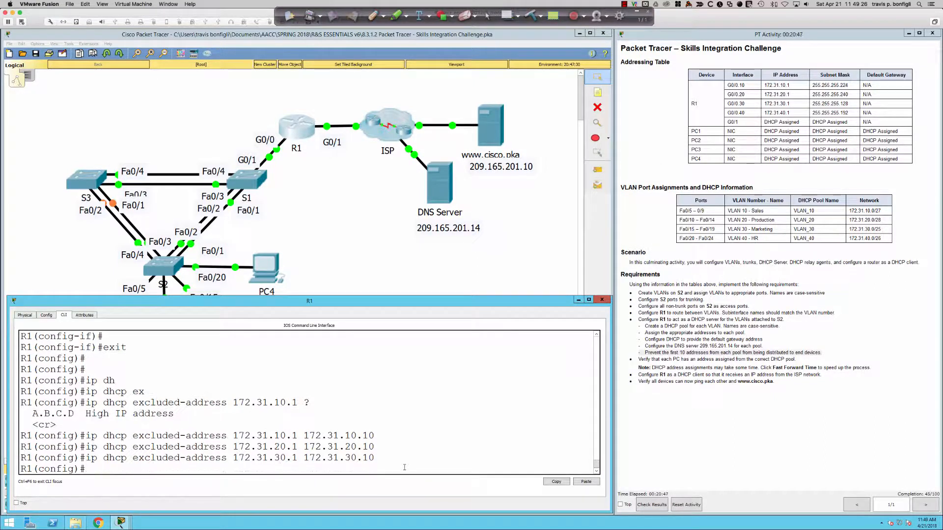
Exclude addresses 172.31.40.1 through 172.31.40.10 from DHCP on R1 by adapting the previous exclusion.
key(Up)
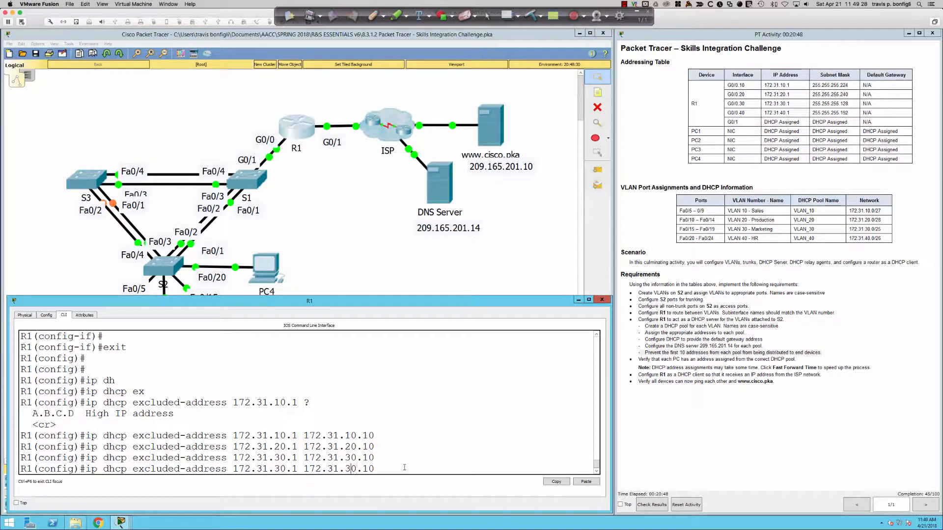
key(Left)
key(Left)
key(BackSpace)
text(4)
key(Left)
key(Left)
key(Left)
key(Left)
key(Left)
key(Left)
key(Left)
key(Left)
key(Left)
key(Left)
key(Left)
key(Left)
key(BackSpace)
text(4)
key(Return)
key(Return)
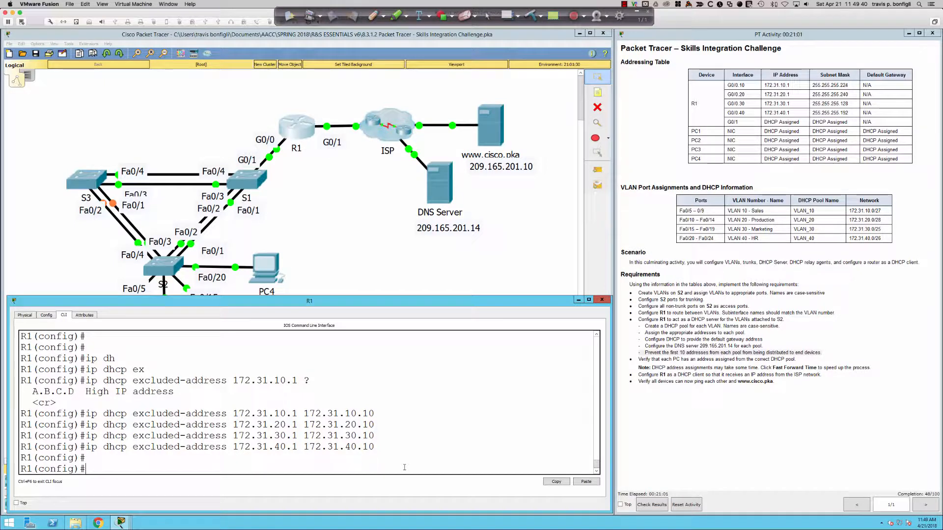
key(Return)
key(Return)
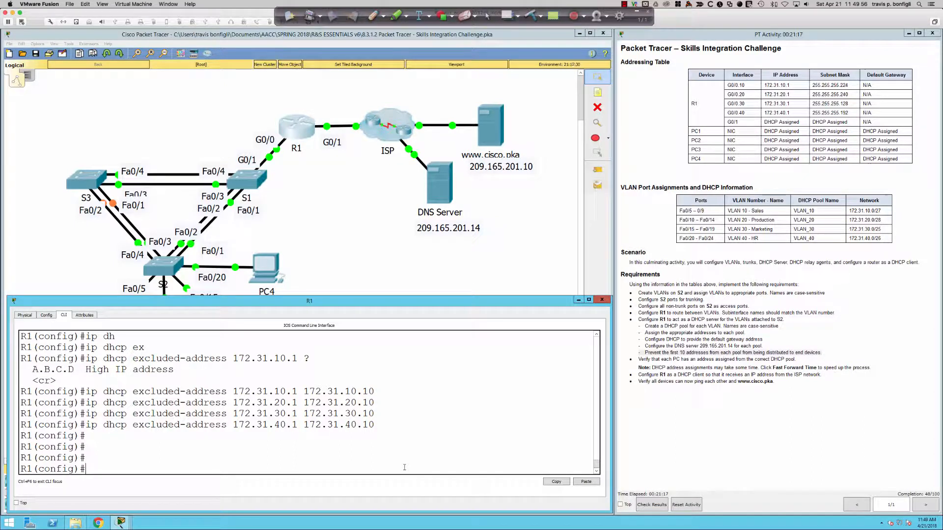
Create the DHCP pool VLAN_10 on R1 and list the commands available in its configuration mode.
text(ip dh)
key(Tab)
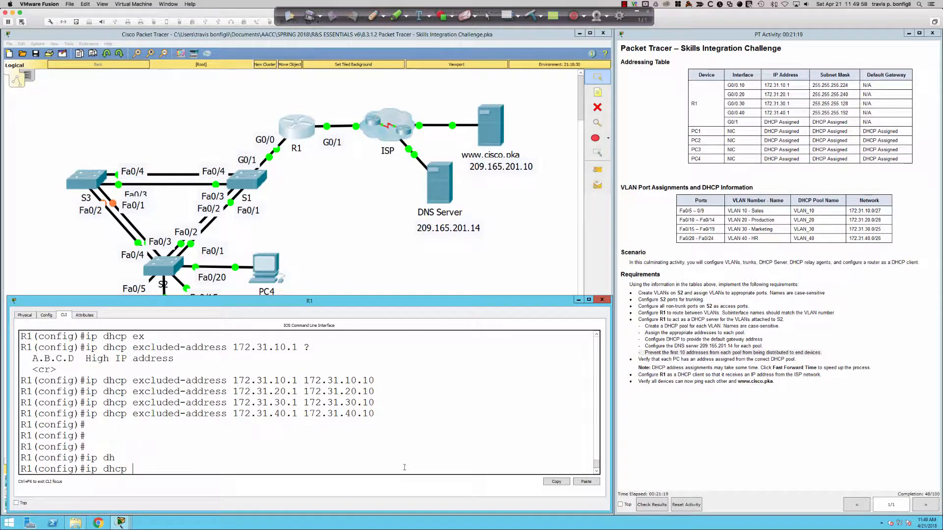
text(po)
key(Tab)
text(VLAN)
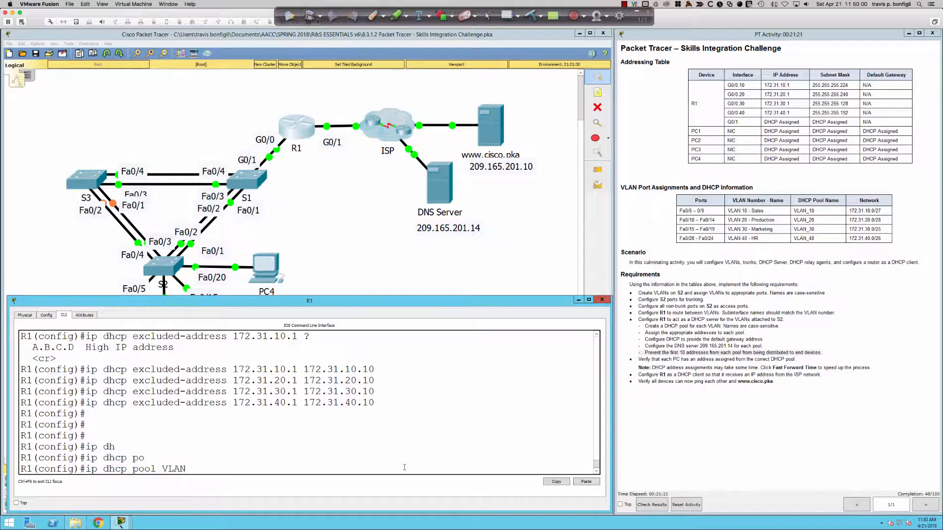
text(_10)
key(Return)
text(?)
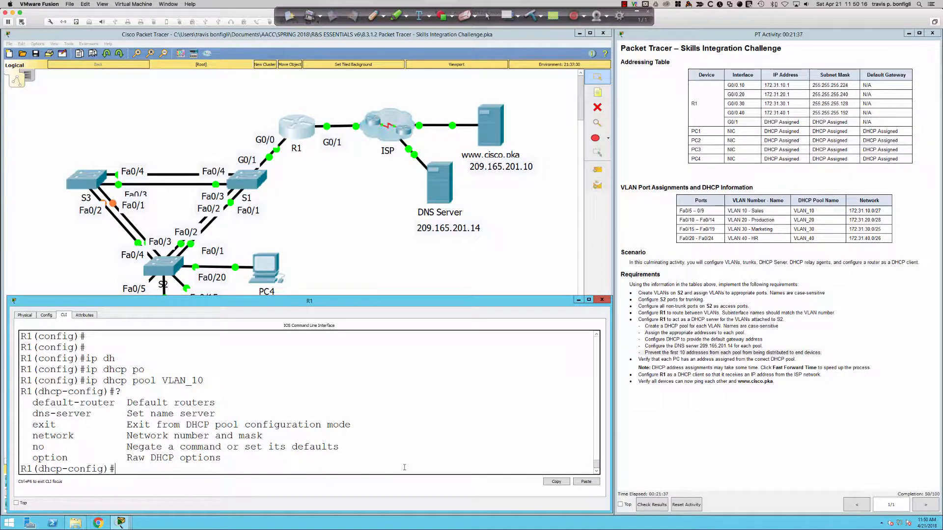
Set the default router of the VLAN_10 DHCP pool to 172.31.10.1.
text(def)
key(Tab)
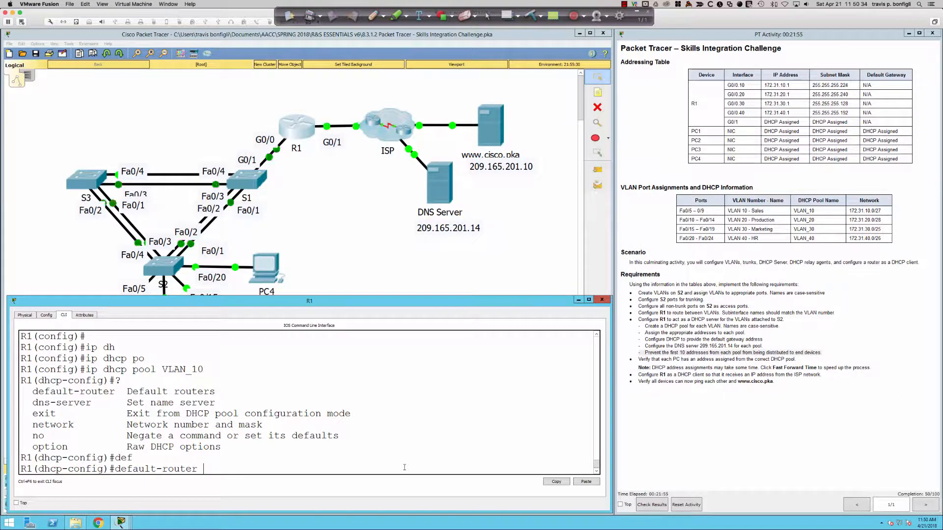
text(172.31.10)
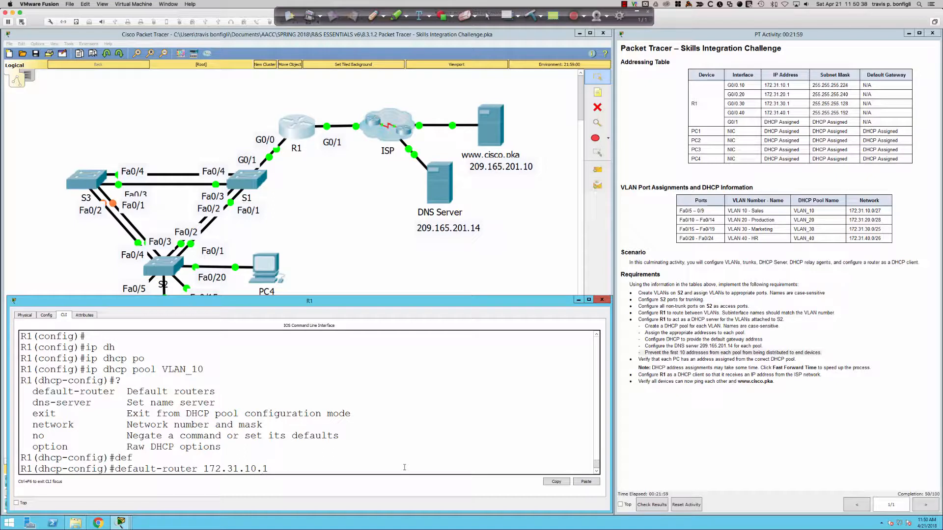
text(.1)
key(Return)
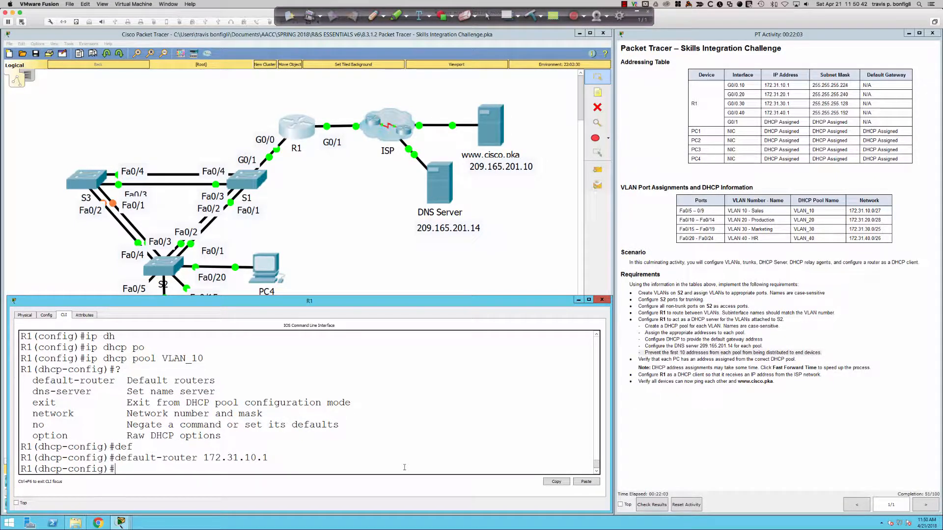
Set the DNS server of the VLAN_10 DHCP pool on R1 to 209.165.201.14.
text(dn)
key(Tab)
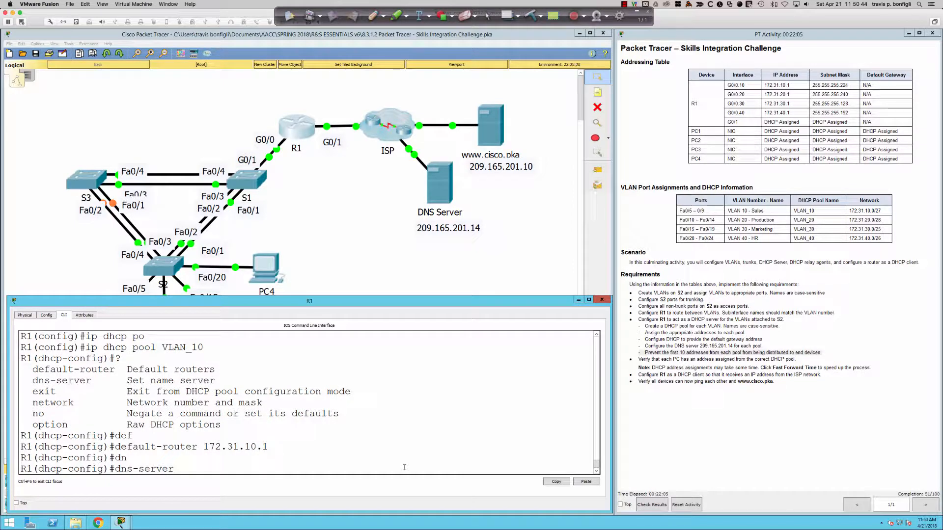
text(?)
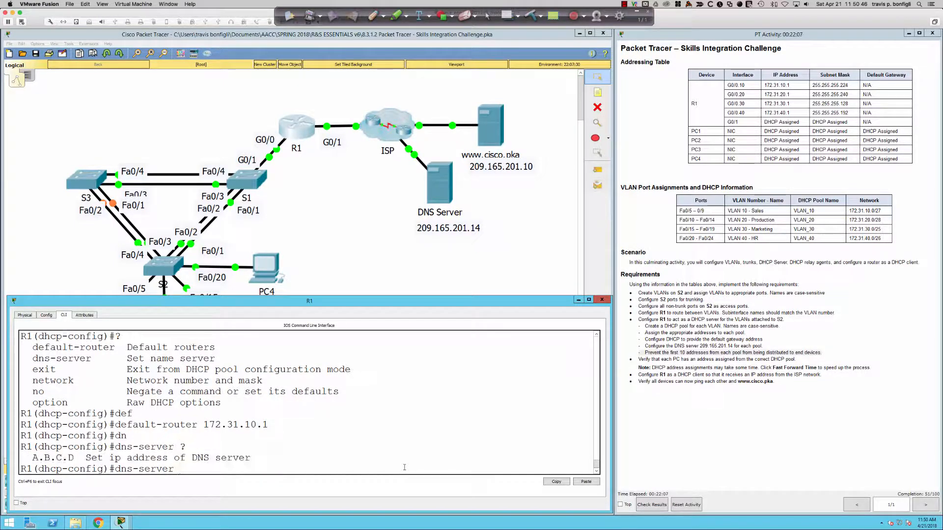
text(209.165.)
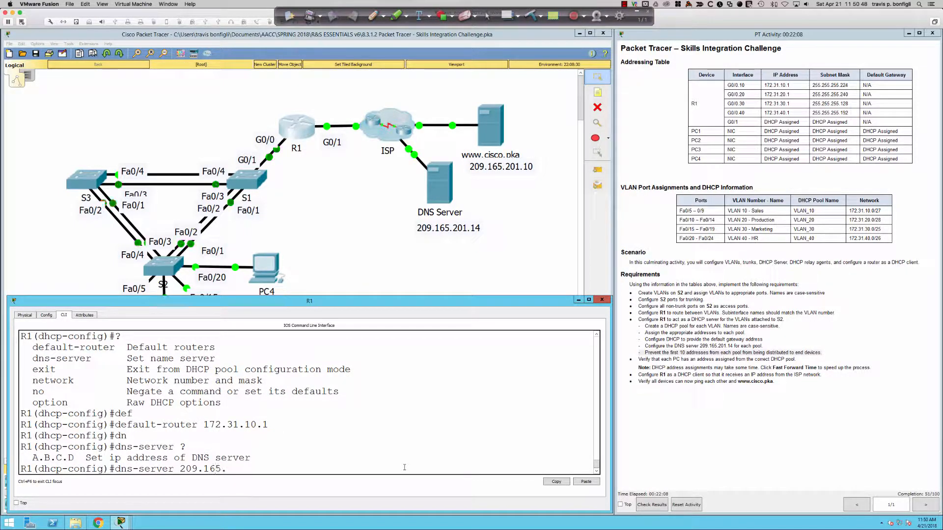
text(201.14)
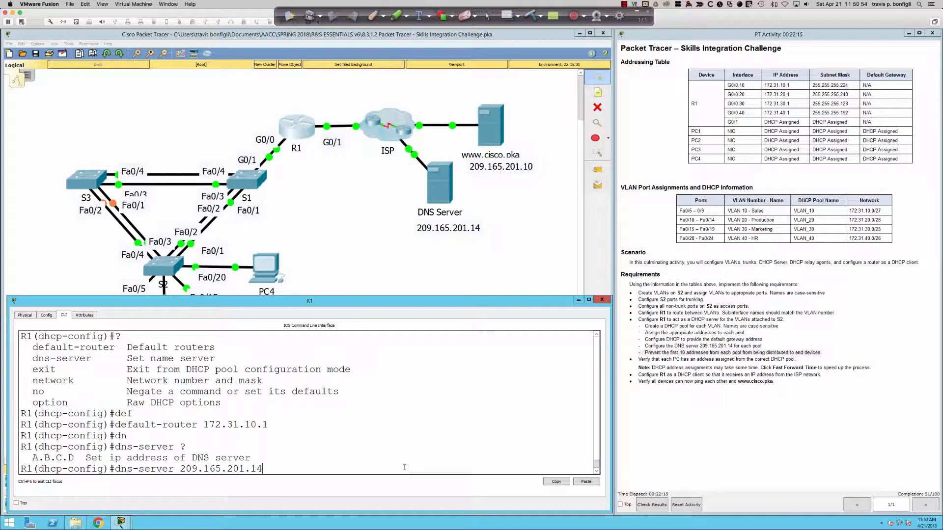
key(Return)
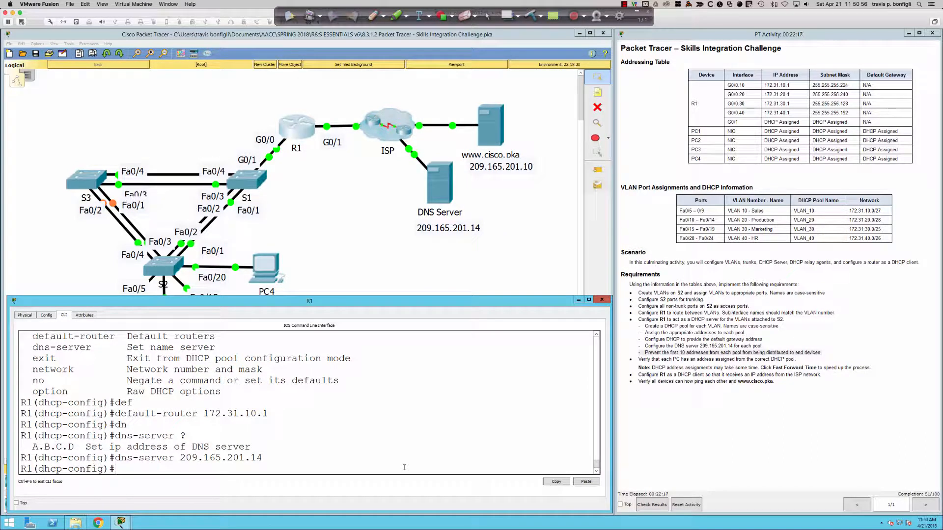
Assign network 172.31.10.0 with mask 255.255.255.224 to the VLAN_10 DHCP pool on R1.
text(net)
key(Tab)
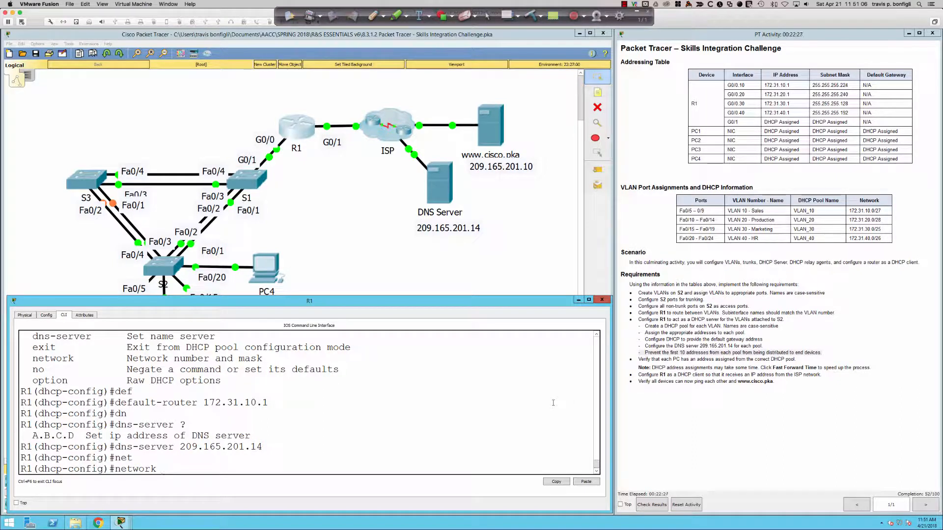
text(172.31.010.0 ?)
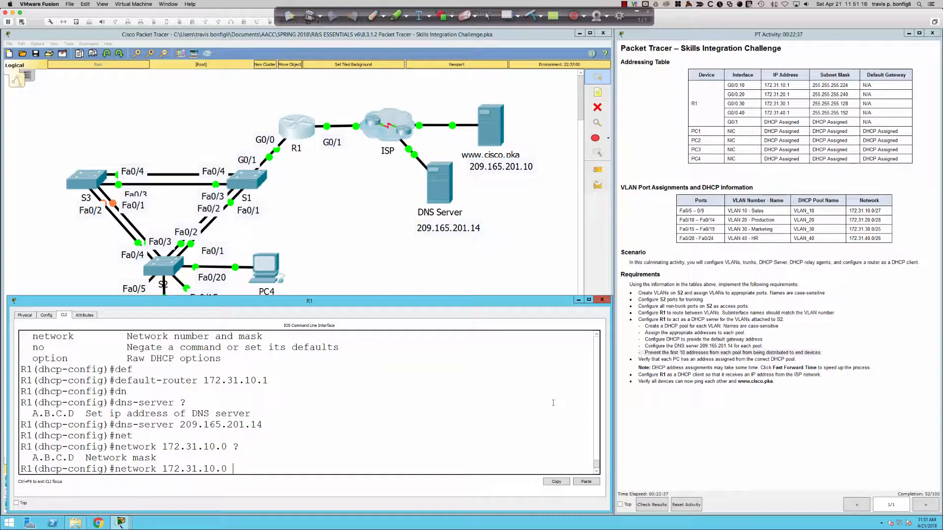
text(255.255.255.225)
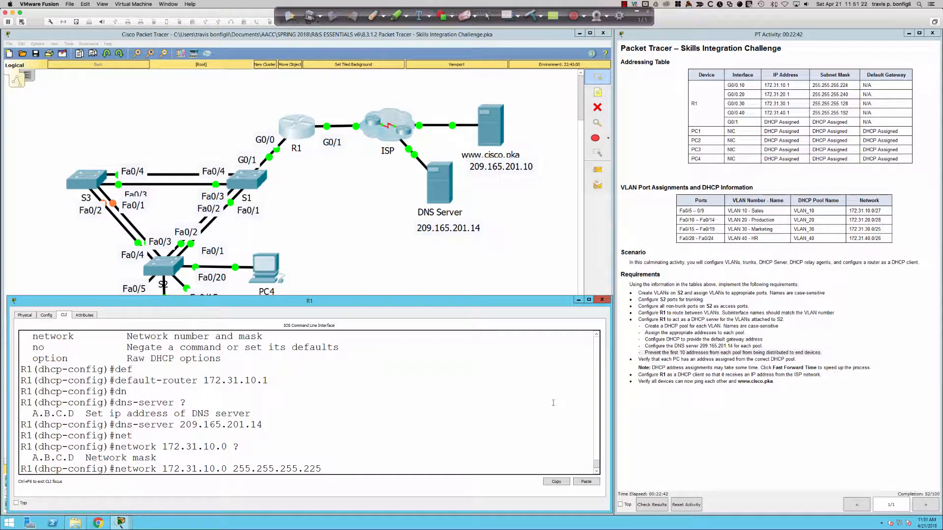
key(BackSpace)
text(4)
key(Return)
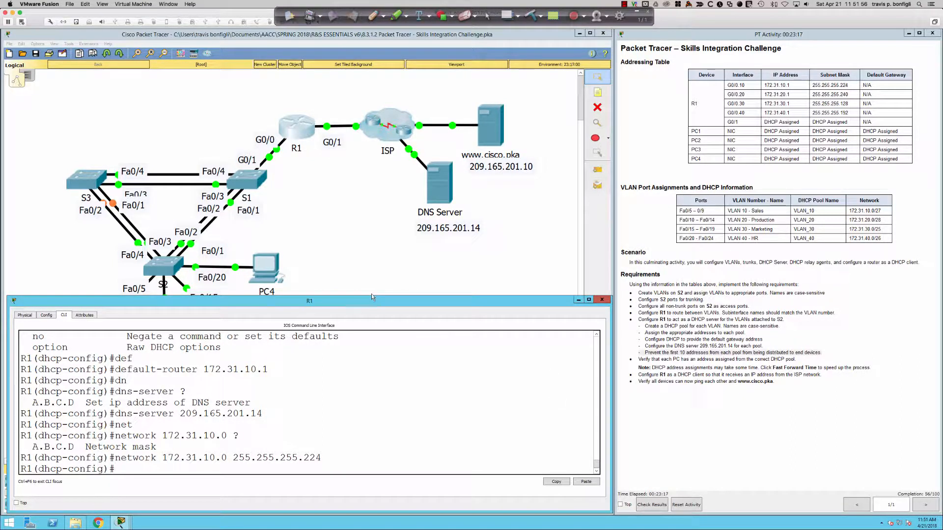
Switch PC1's IPv4 configuration from static to DHCP so it requests an address.
click(342, 275)
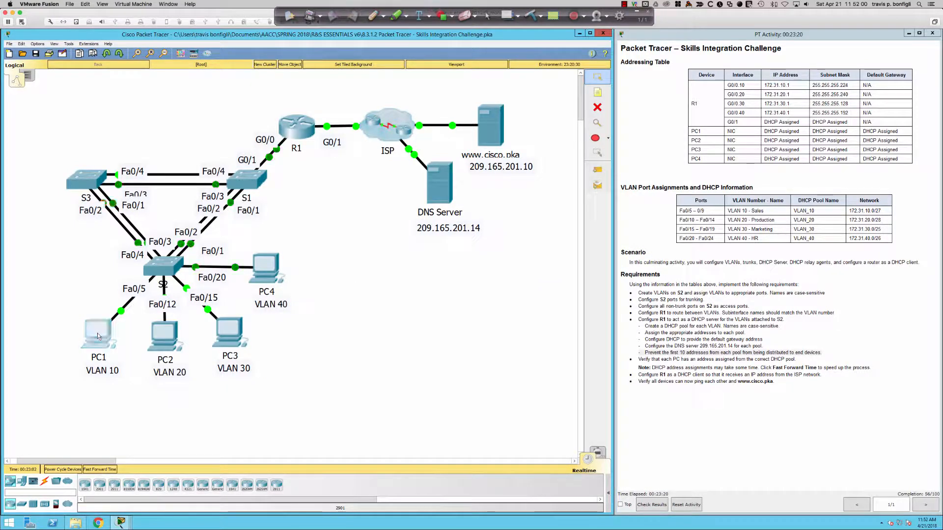
click(98, 337)
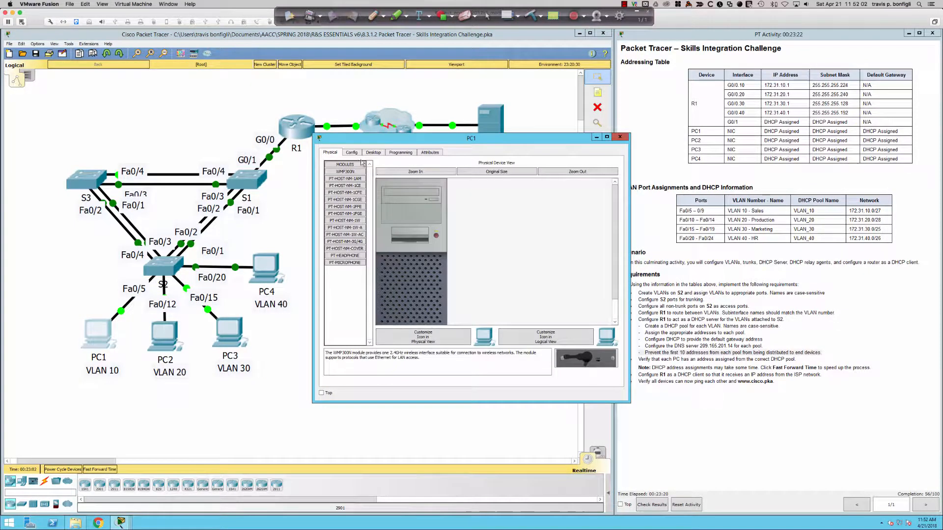
click(374, 153)
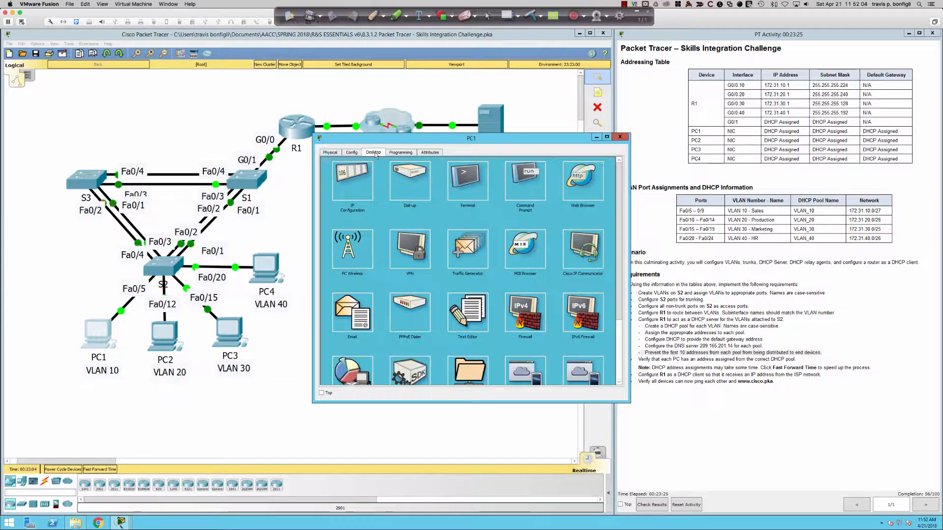
click(352, 181)
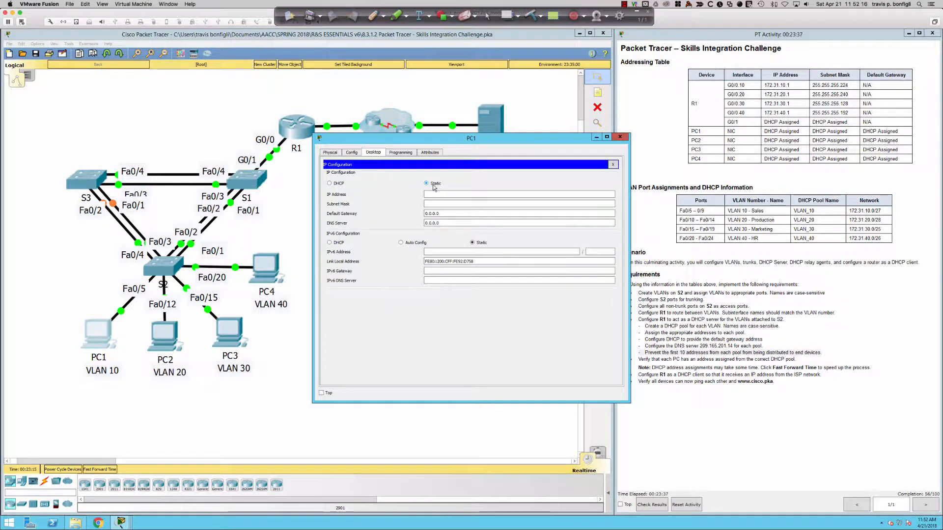
click(330, 183)
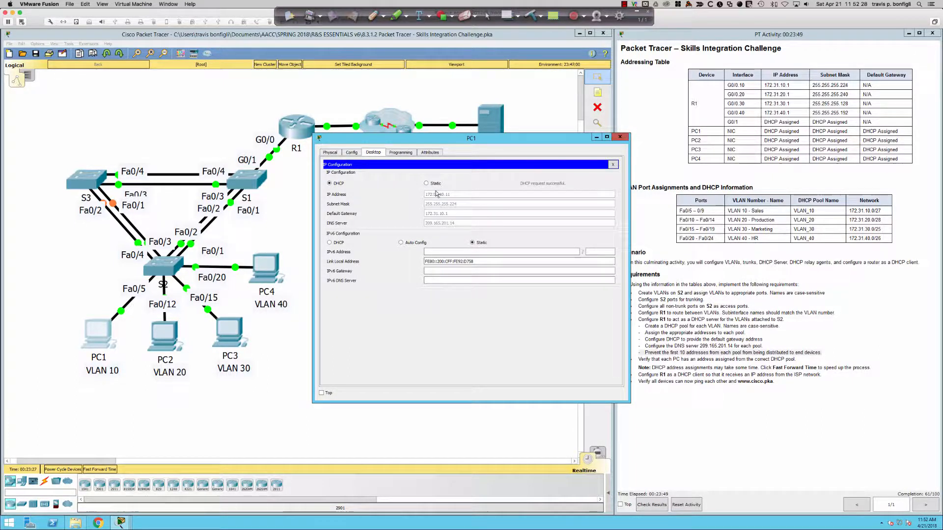
click(612, 165)
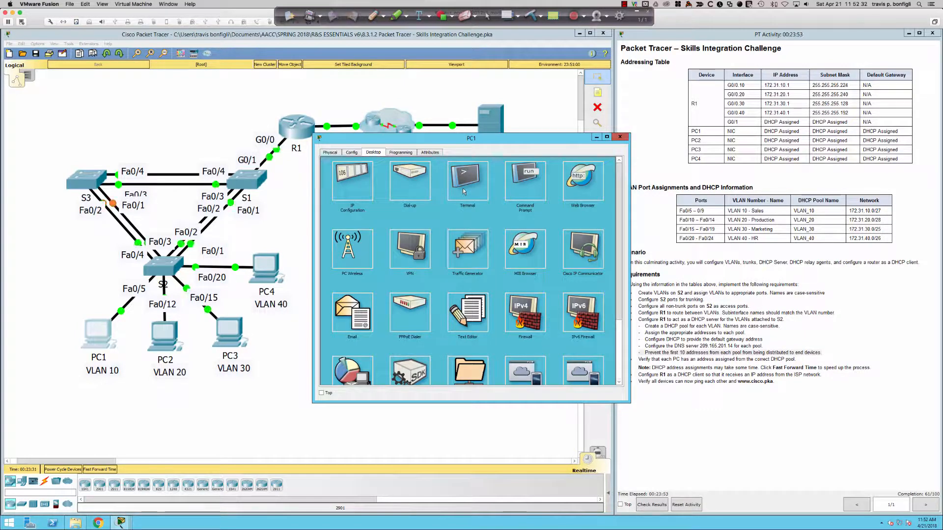
Ping PC1's default gateway 172.31.10.1 from its command prompt.
click(524, 187)
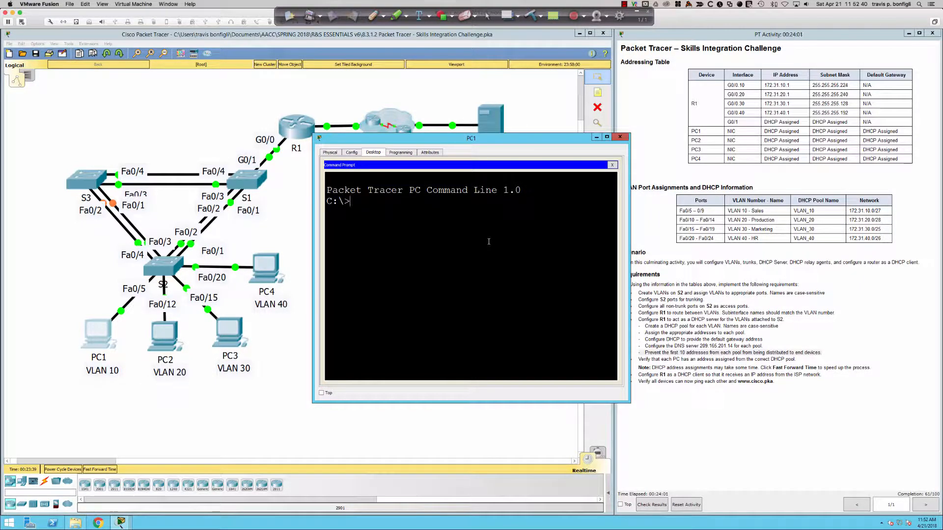
text(ping 172.31.10.1)
key(Return)
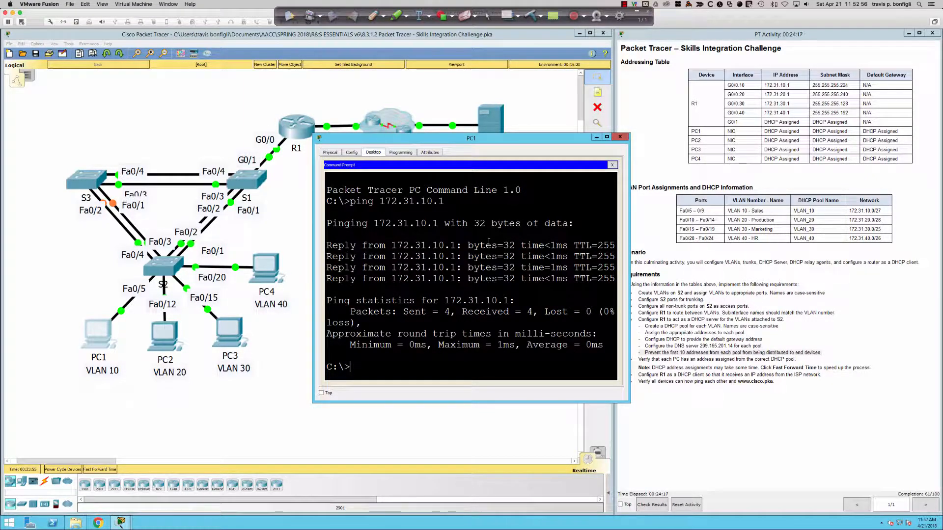
text(ping)
text( 222)
text(www.cis)
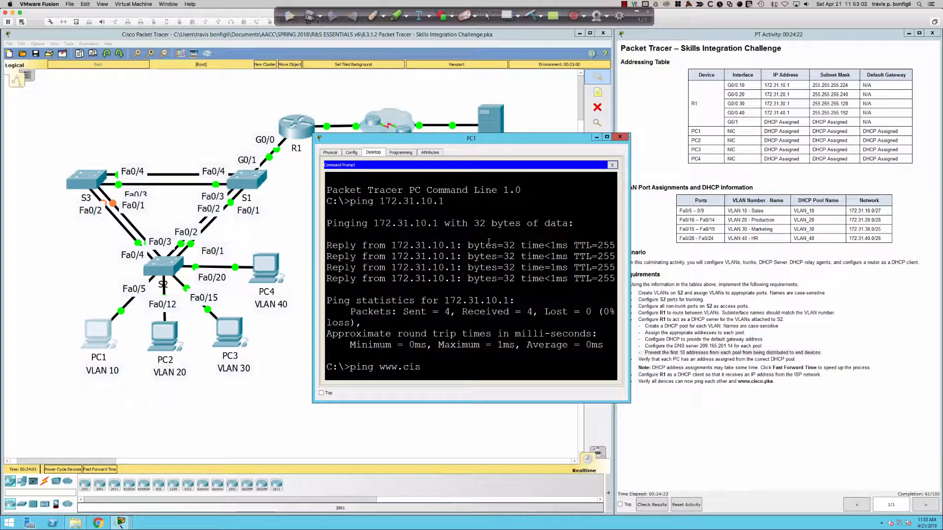
text(co.pka)
key(Return)
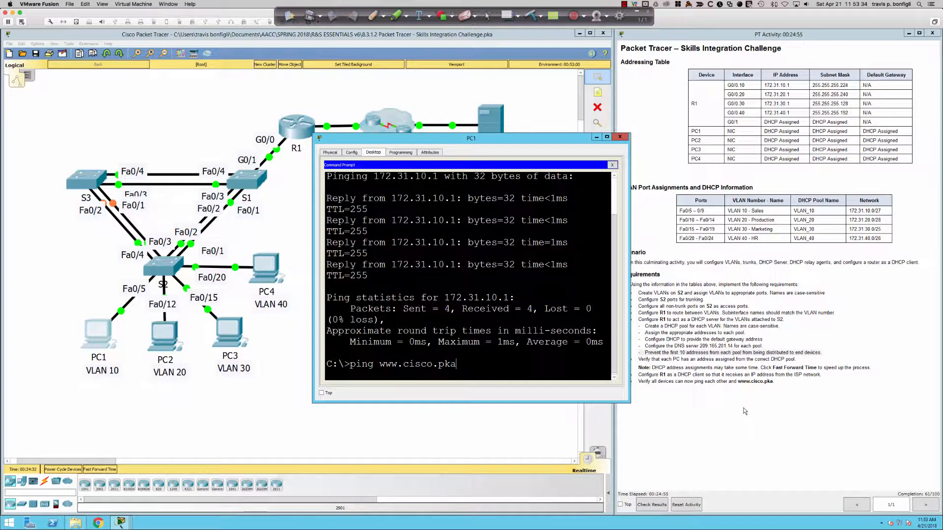
click(695, 415)
click(512, 427)
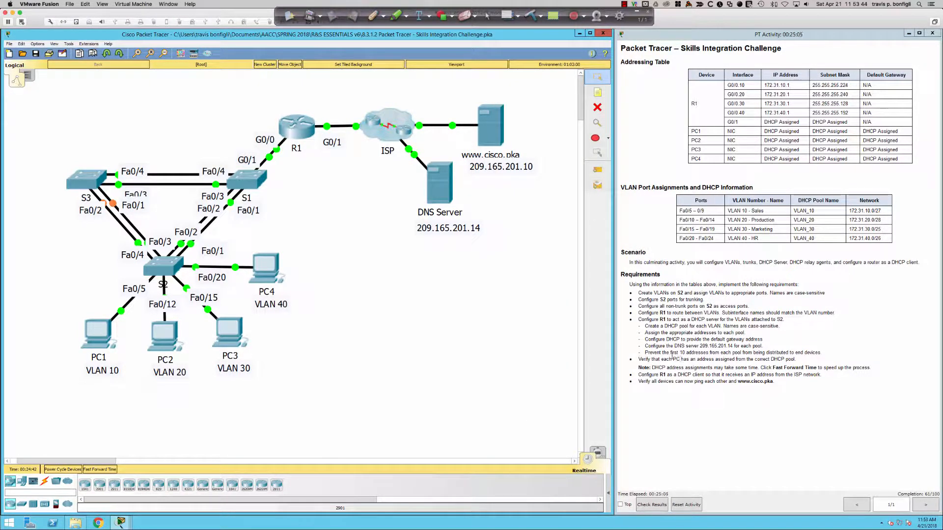
Return to R1's command line and create the DHCP pool VLAN_20.
click(292, 131)
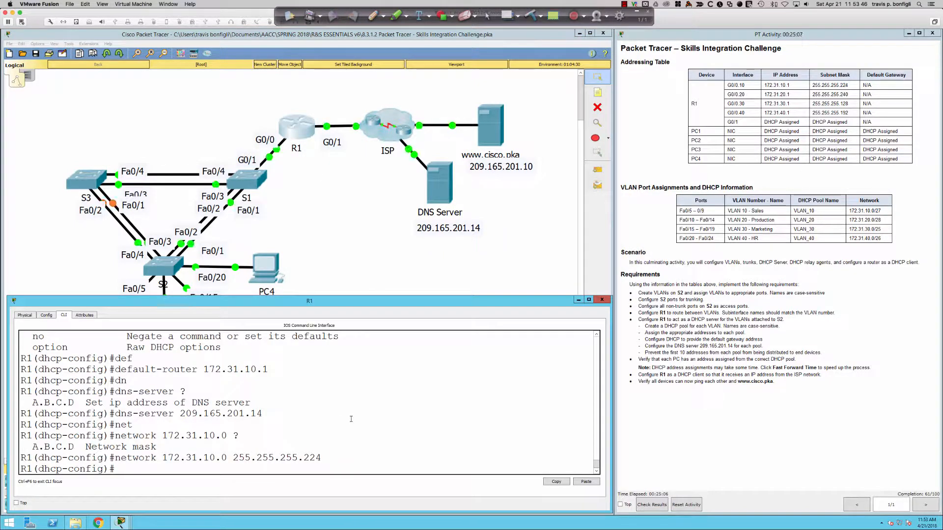
key(Return)
key(Return)
key(Return)
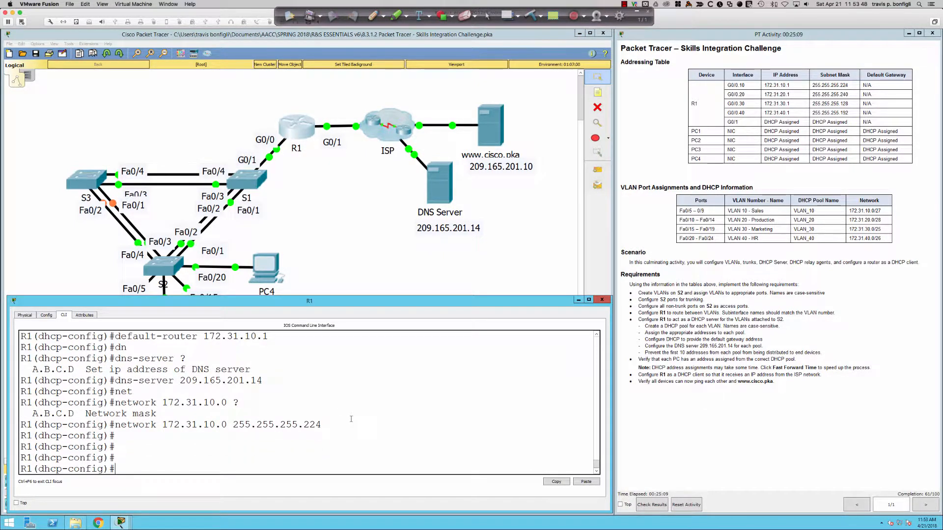
text(ip dhcp pool VLAN_)
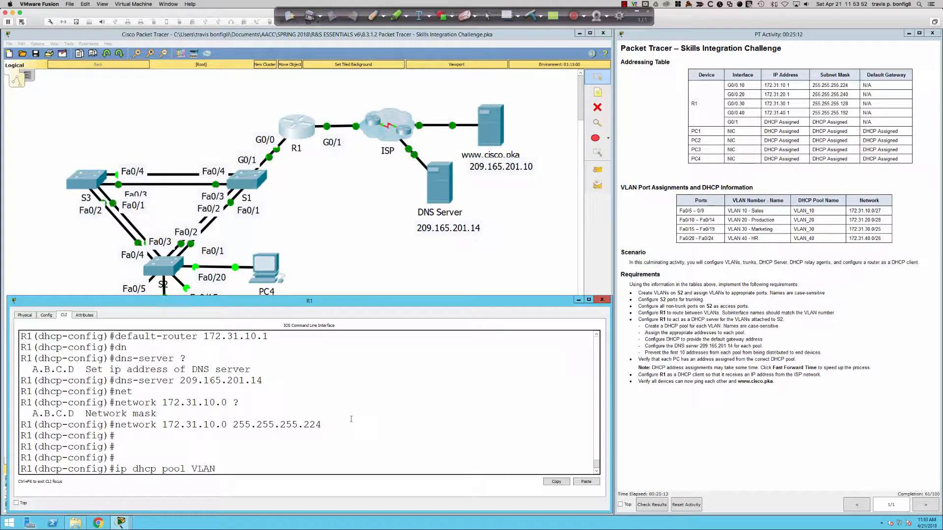
text(20)
key(Return)
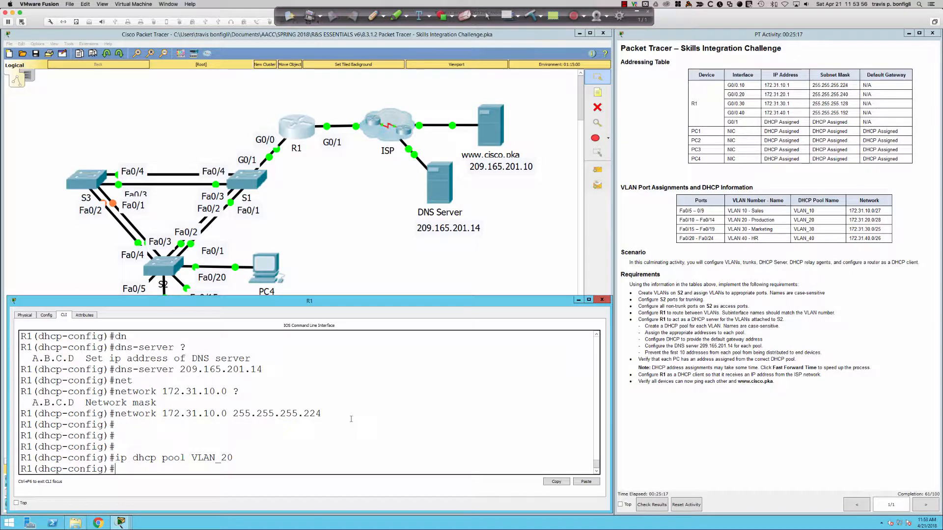
Assign network 172.31.20.0 with mask 255.255.255.240 to the VLAN_20 pool by adapting the earlier network command.
key(Up)
key(Up)
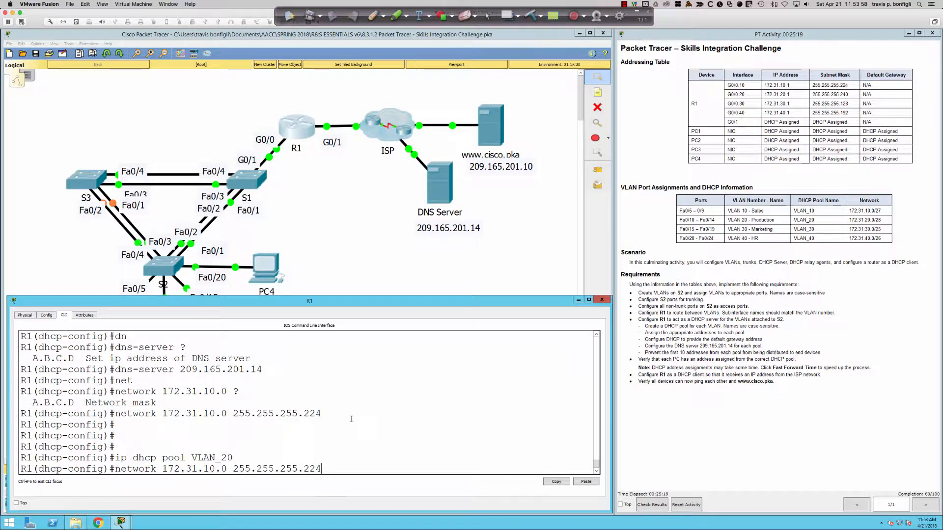
key(Up)
key(Down)
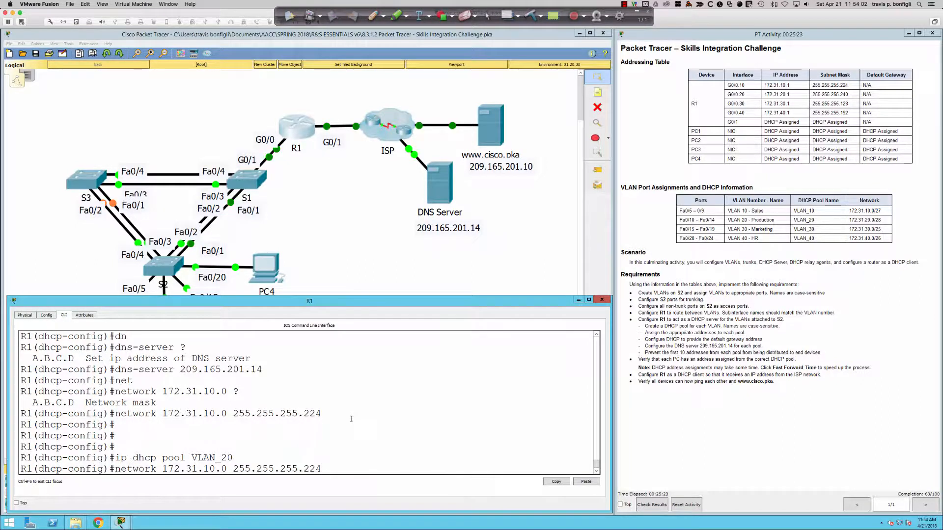
key(BackSpace)
key(BackSpace)
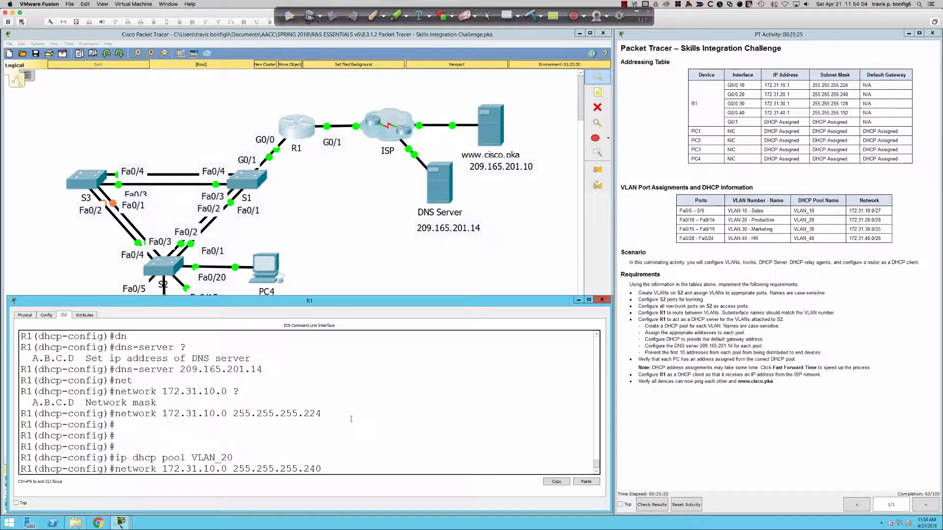
text(40)
key(Left)
key(Left)
key(Left)
key(Left)
key(Left)
key(Left)
key(Left)
key(Left)
key(Left)
key(Left)
key(Left)
key(Left)
key(Left)
key(Left)
key(Left)
key(Left)
key(Left)
key(Left)
key(Left)
key(Return)
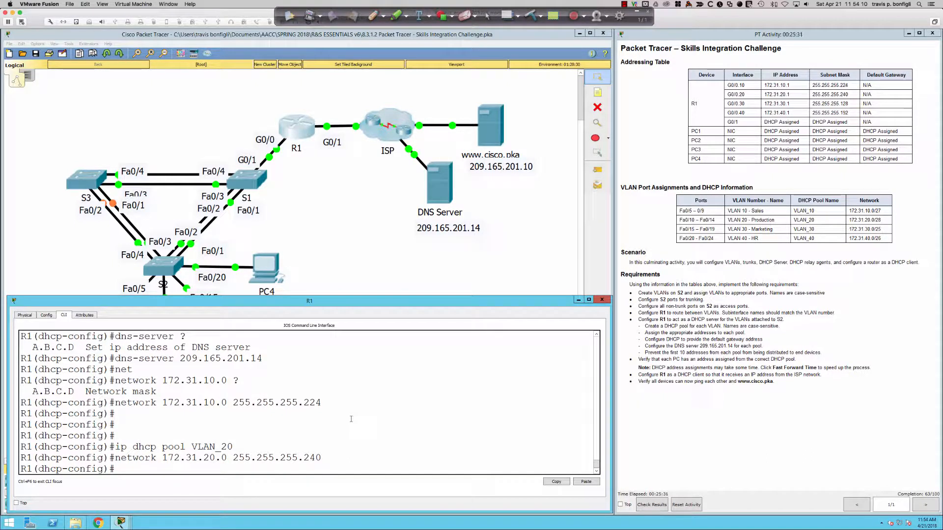
Set the DNS server of the VLAN_20 DHCP pool to 209.165.201.14 by reusing the earlier command.
key(Up)
key(Up)
key(Up)
key(Up)
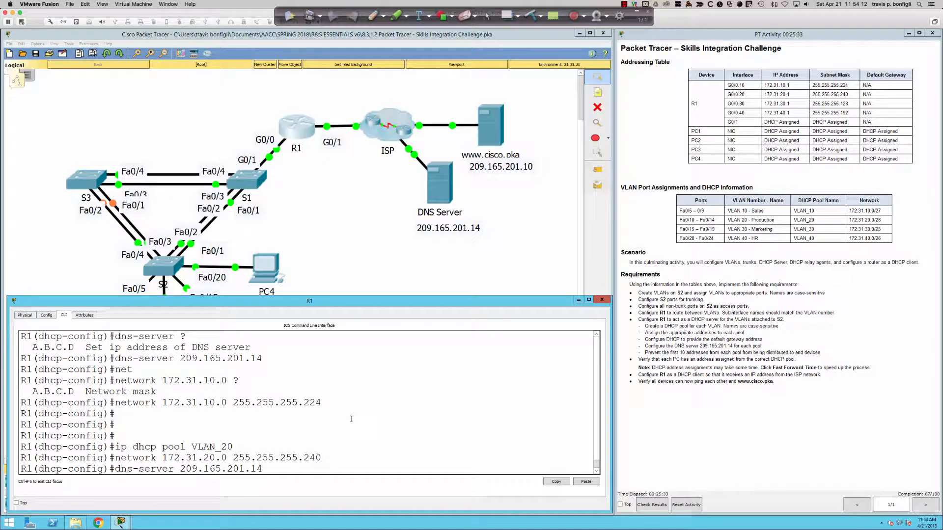
key(Return)
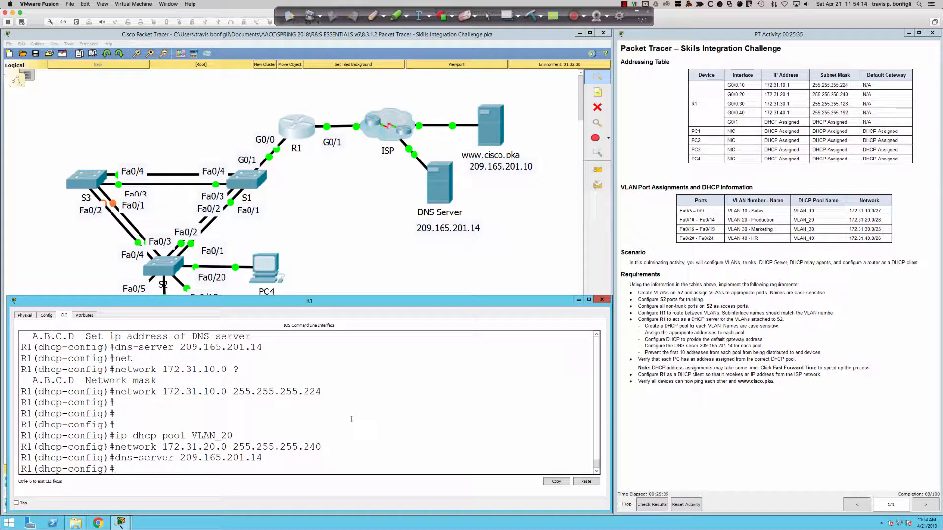
Set the VLAN_20 pool's default router to 172.31.20.1 and list the commands available in pool configuration mode.
key(Up)
key(Up)
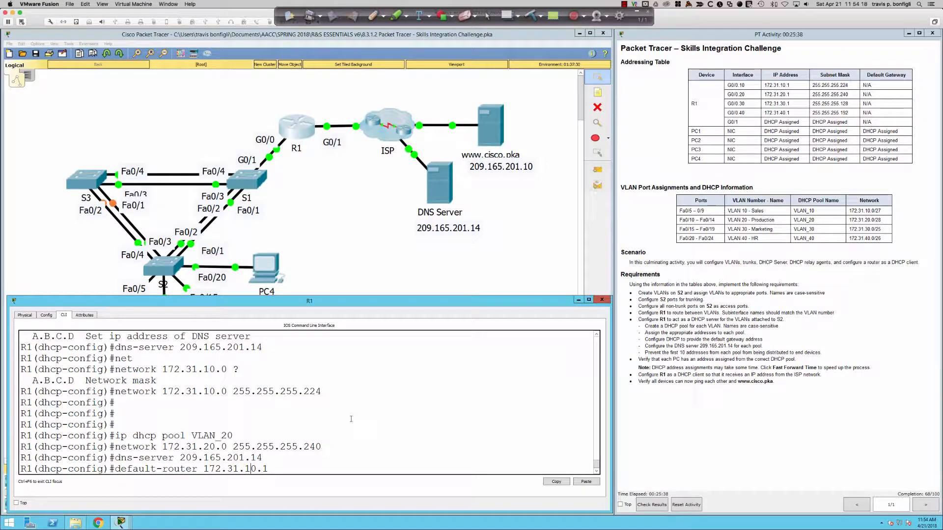
key(BackSpace)
key(BackSpace)
text(20)
key(Return)
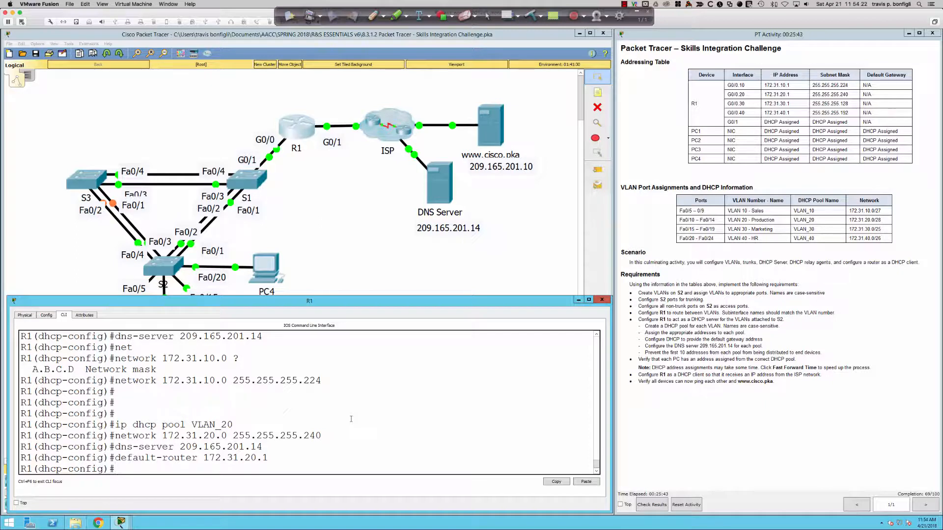
text(?)
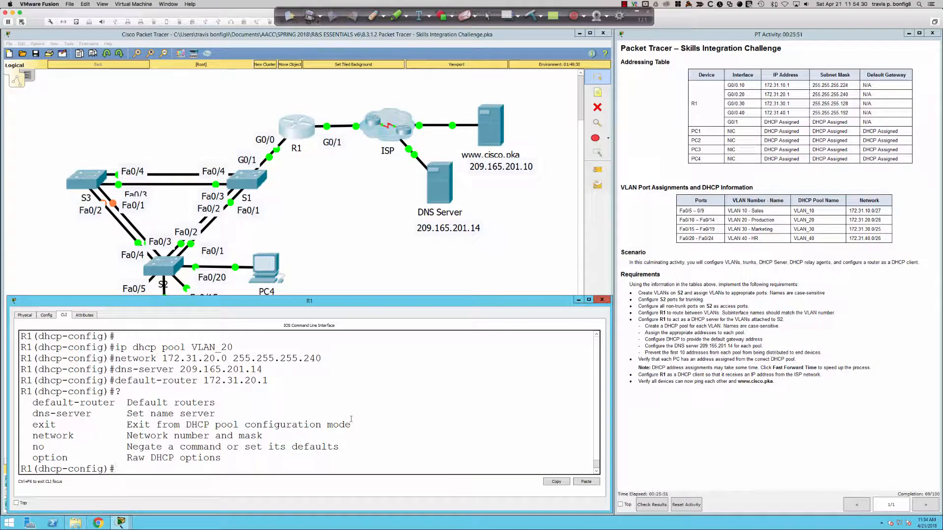
Switch PC2's IPv4 configuration from static to DHCP and close its IP configuration.
click(363, 238)
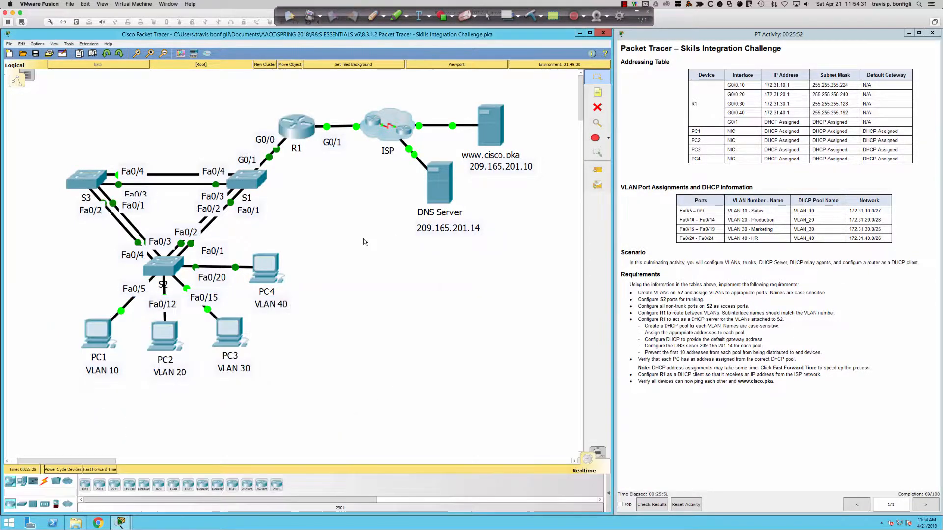
click(170, 338)
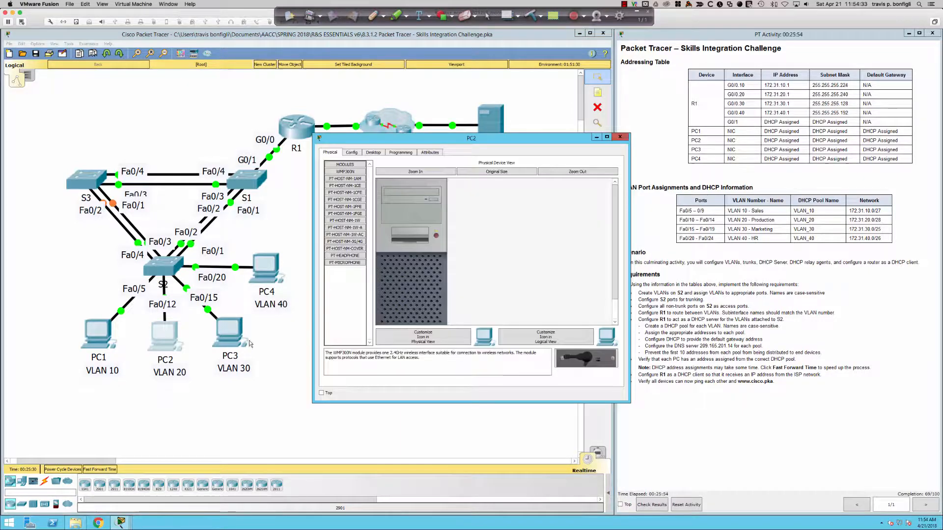
click(374, 152)
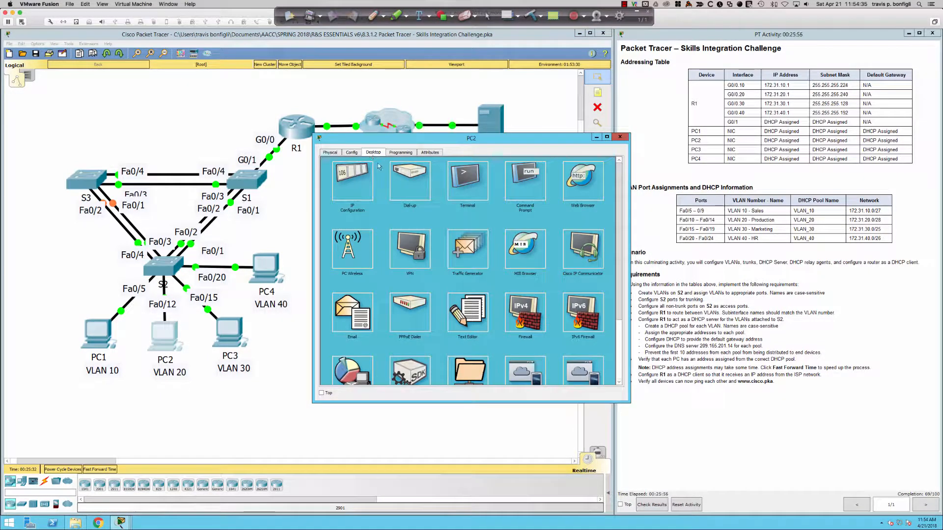
click(348, 184)
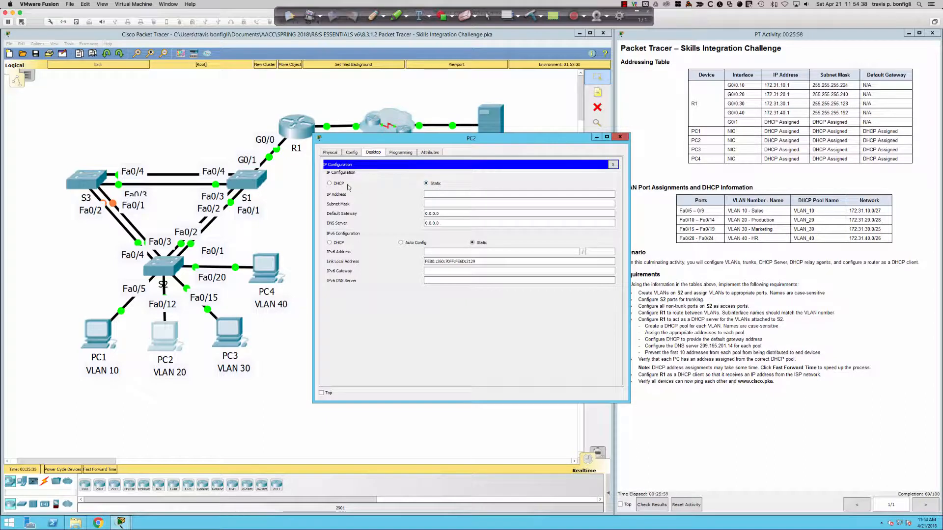
click(330, 184)
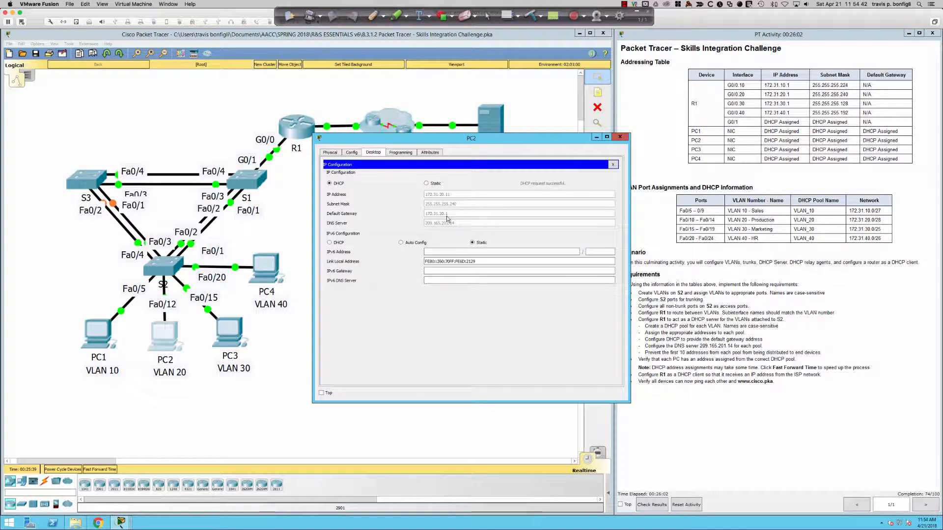
click(613, 165)
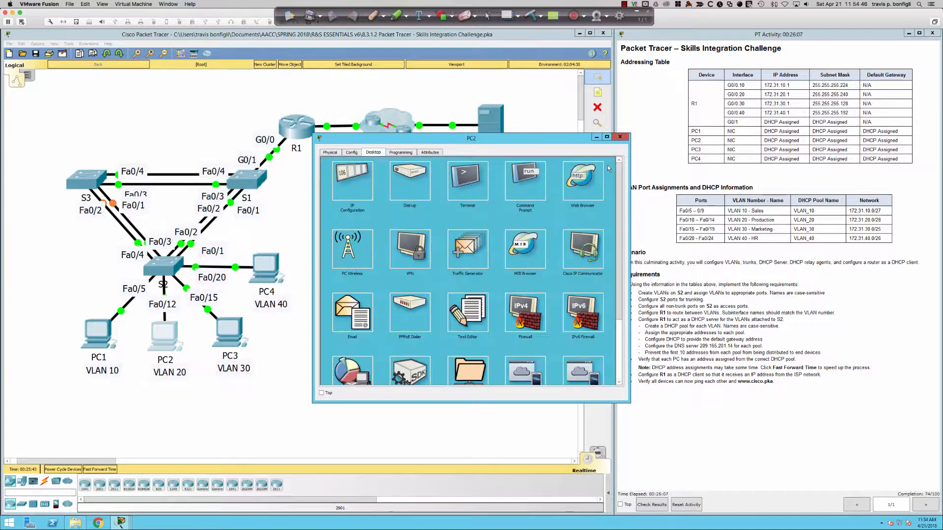
Ping the default gateway 172.31.20.1 from PC2's command prompt.
click(537, 183)
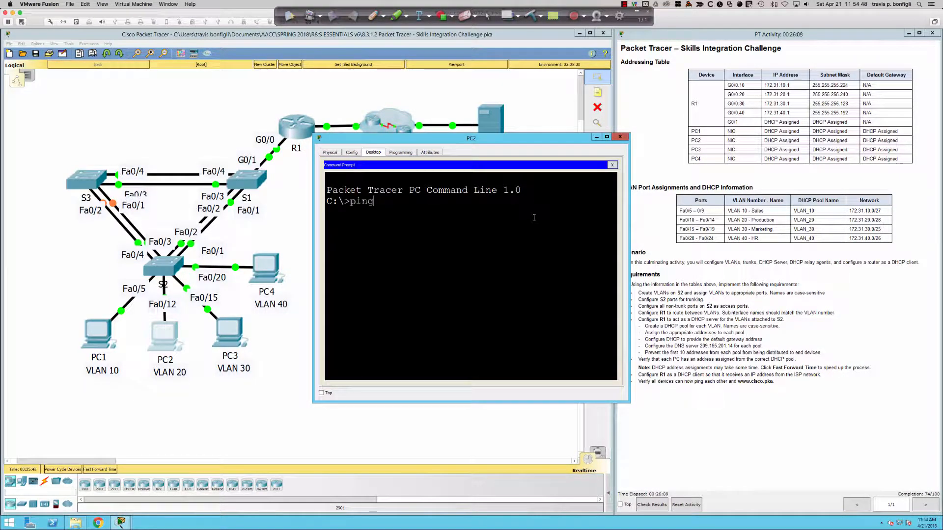
text(ping 172.31.20.1)
key(Return)
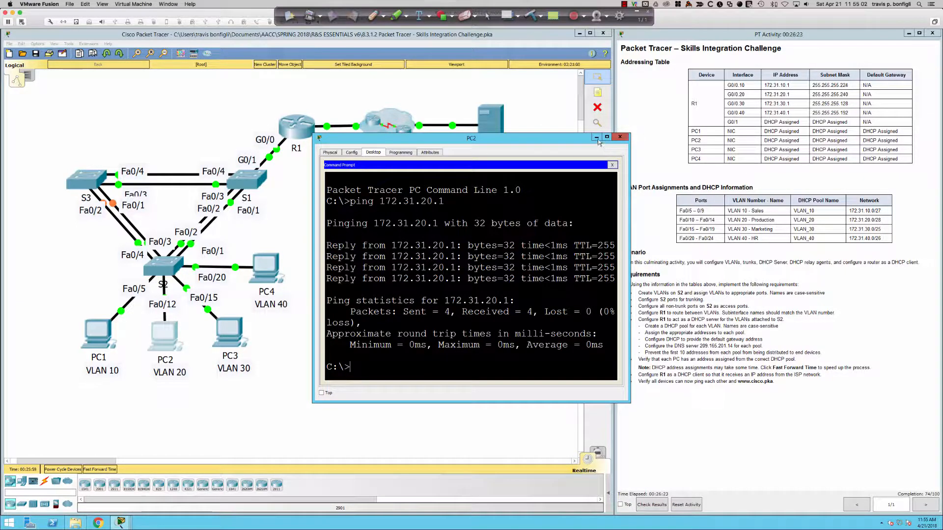
Return to R1's command line and create the DHCP pool VLAN_30.
click(269, 157)
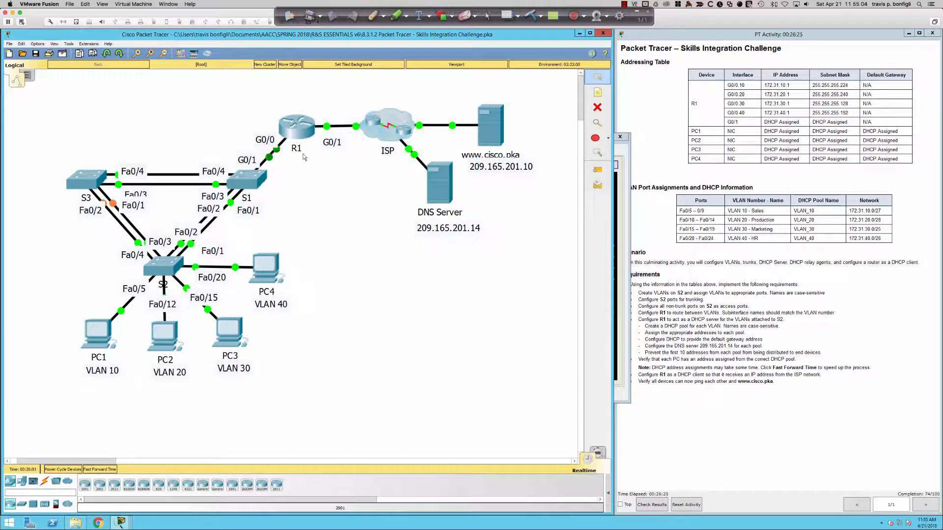
click(297, 138)
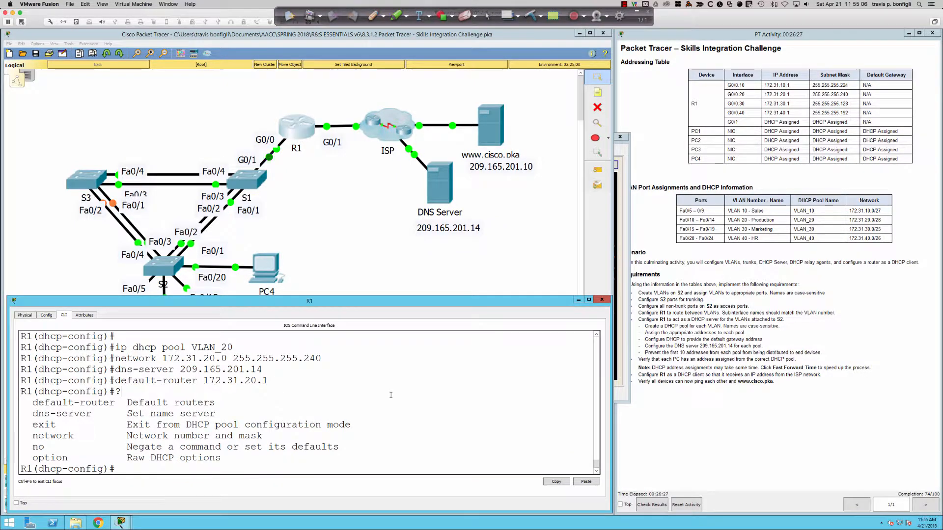
key(Return)
key(Return)
key(Return)
text(ip)
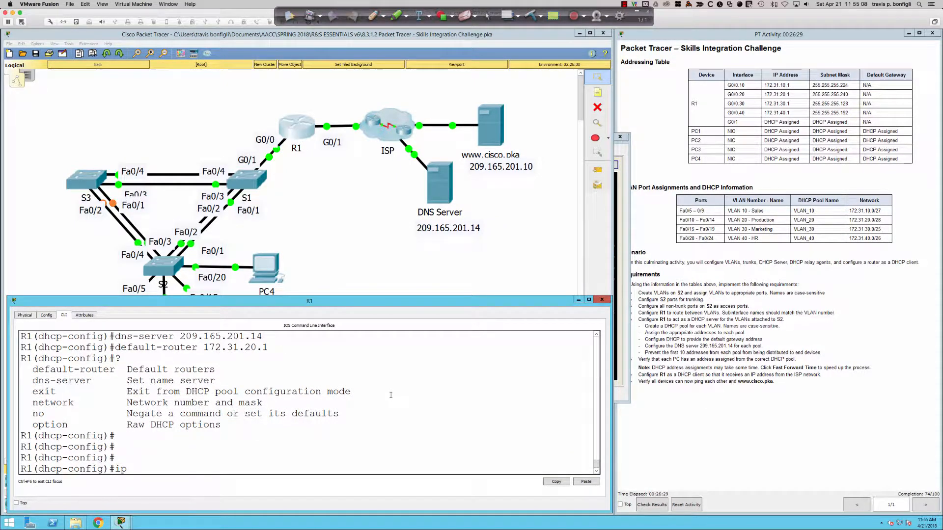
text( dhcp pool)
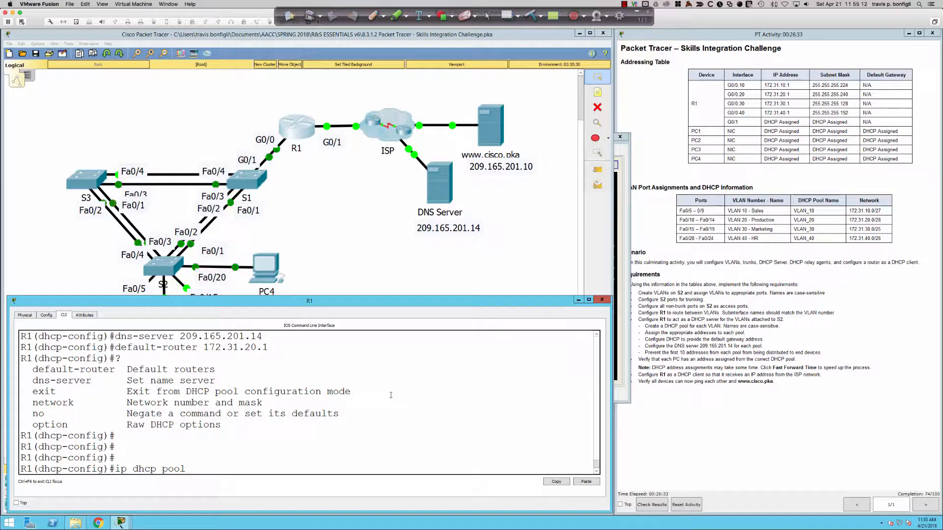
text( VLAN_)
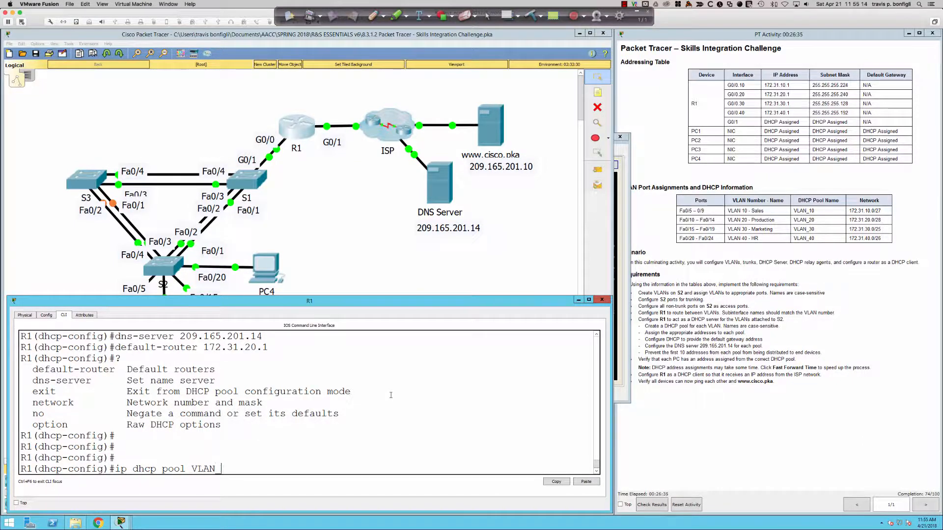
text(30)
key(Return)
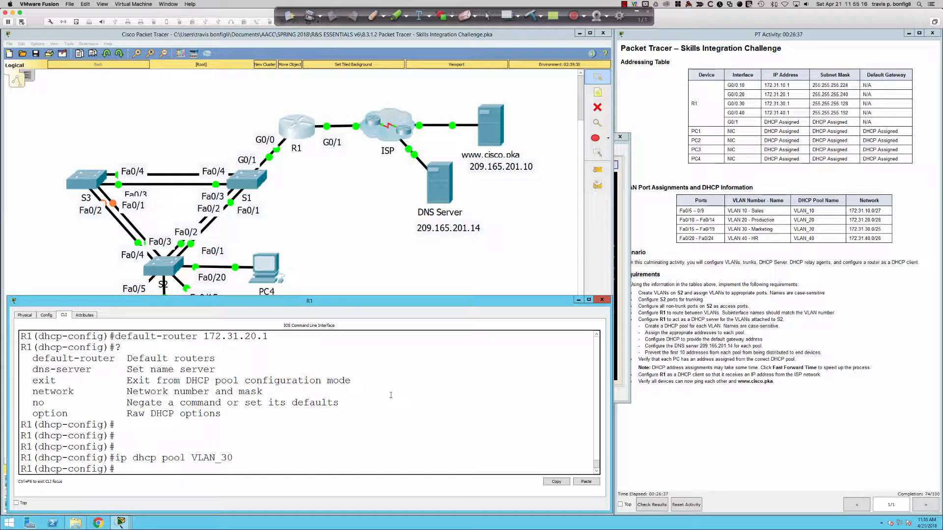
Set the VLAN_30 pool's default router to 172.31.30.1 by adapting the earlier default-router command.
key(Up)
key(Up)
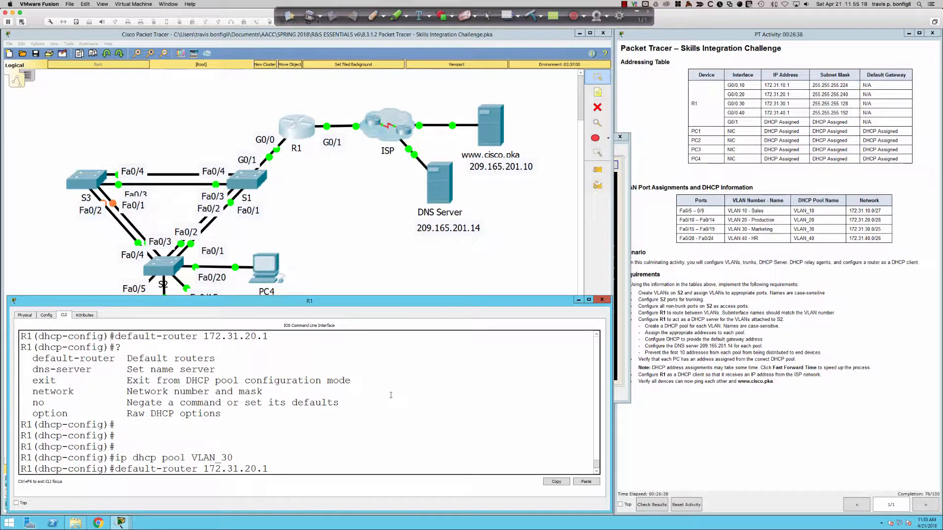
key(Left)
key(Left)
key(Left)
key(BackSpace)
text(3)
key(Return)
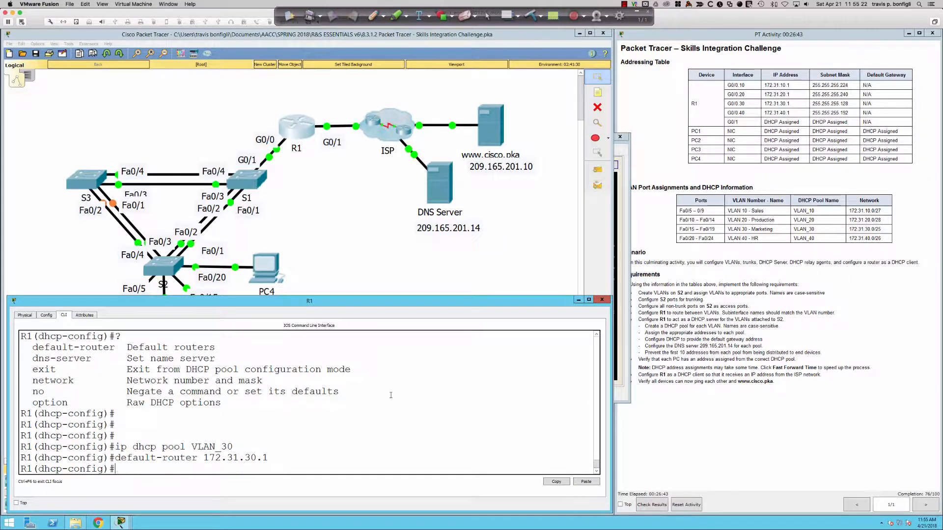
Set the VLAN_30 pool's DNS server to 209.165.201.14 by reusing the earlier command.
key(Up)
key(Up)
key(Up)
key(Up)
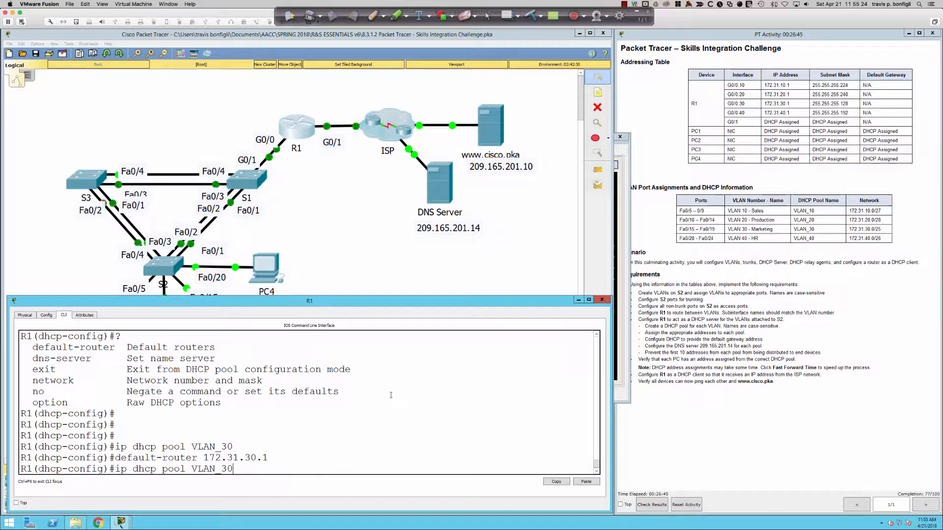
key(Return)
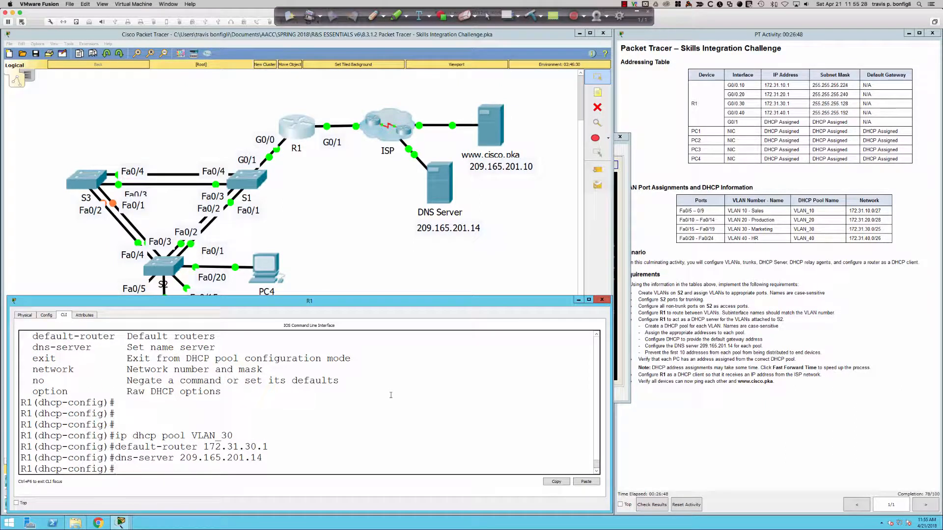
Assign network 172.31.30.0 with mask 255.255.255.128 to the VLAN_30 pool by adapting the earlier network command.
key(Up)
key(Up)
key(Up)
key(Up)
key(Up)
key(Up)
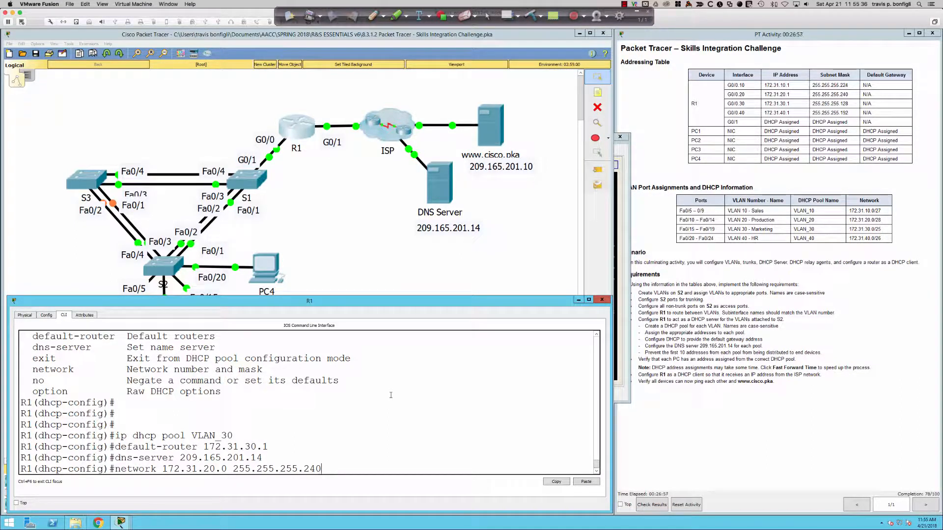
key(BackSpace)
key(BackSpace)
key(BackSpace)
text(128)
key(Left)
key(Left)
key(Left)
key(Left)
key(Left)
key(Left)
key(Left)
key(Left)
key(Left)
key(Left)
key(Left)
key(Left)
key(Left)
key(Left)
key(Left)
key(Left)
key(Left)
key(Left)
key(Left)
key(Left)
key(Delete)
text(3)
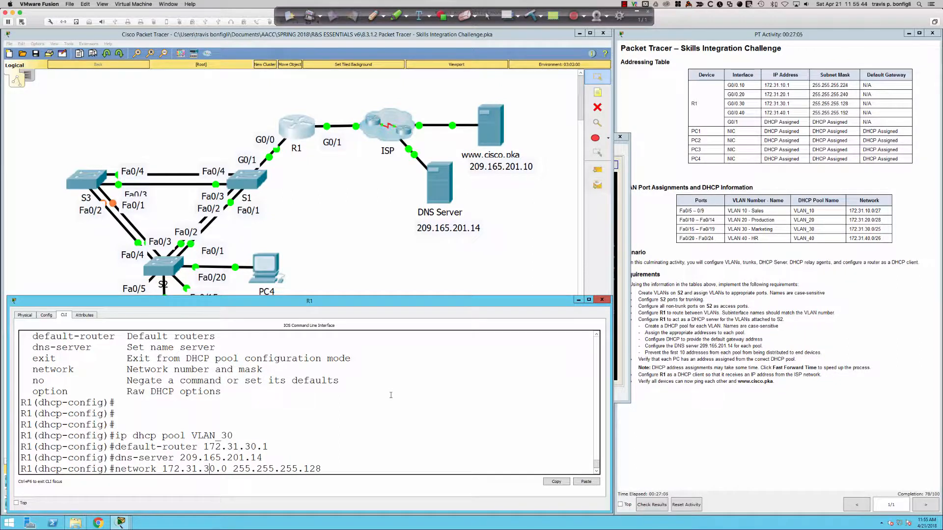
key(Return)
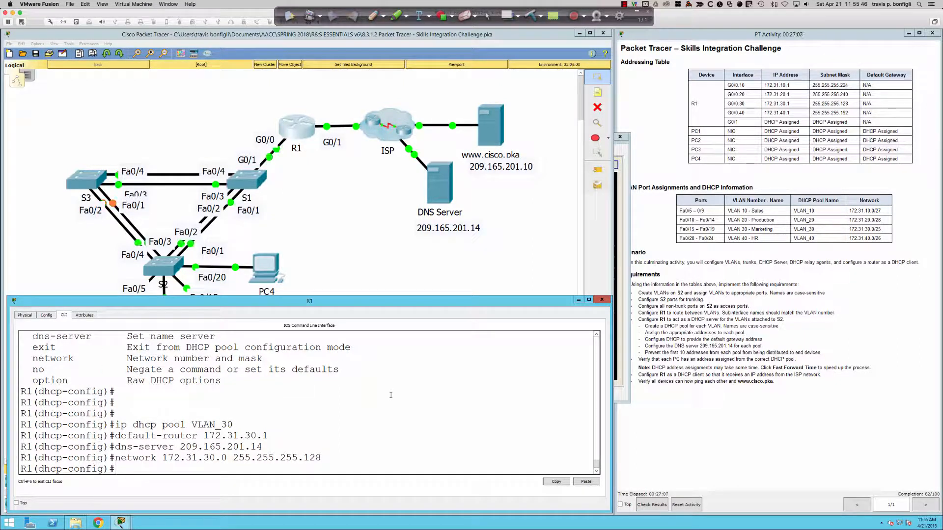
key(Return)
key(Return)
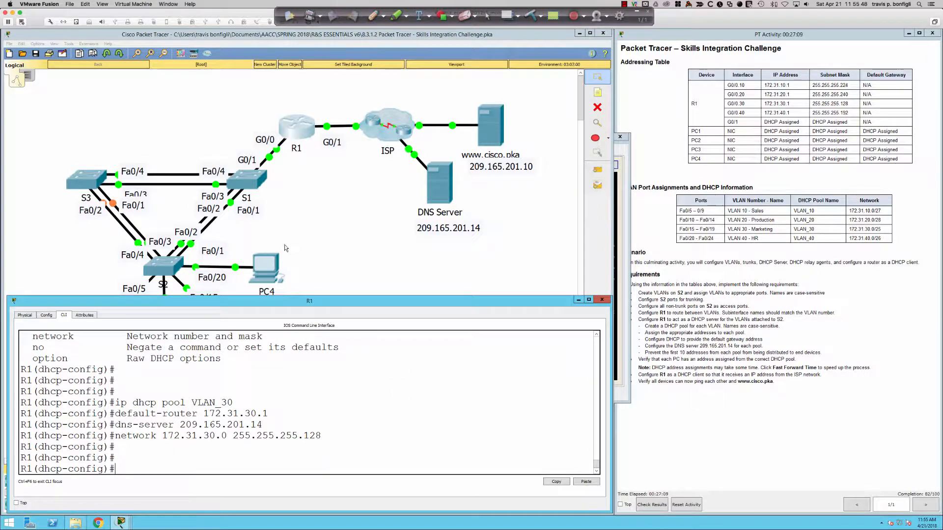
Switch PC3's IPv4 configuration to DHCP and close its IP configuration.
click(296, 245)
click(228, 334)
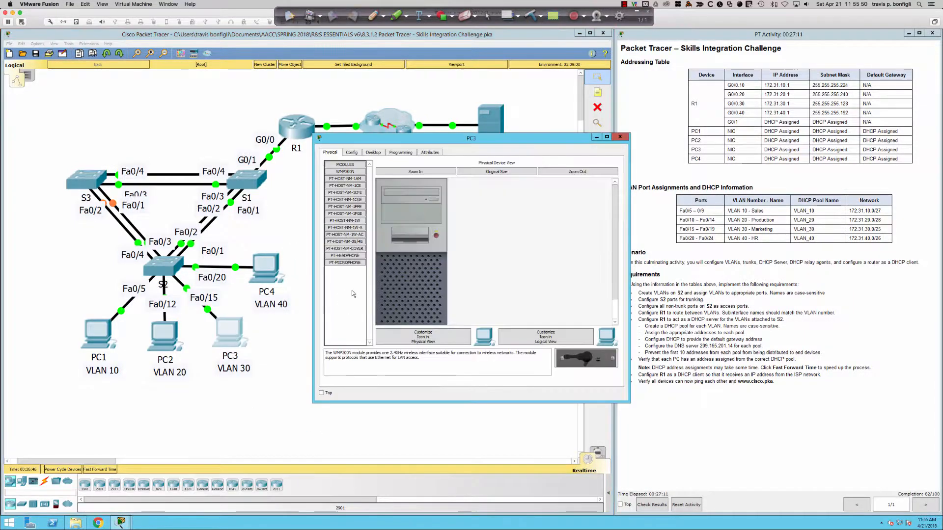
click(373, 152)
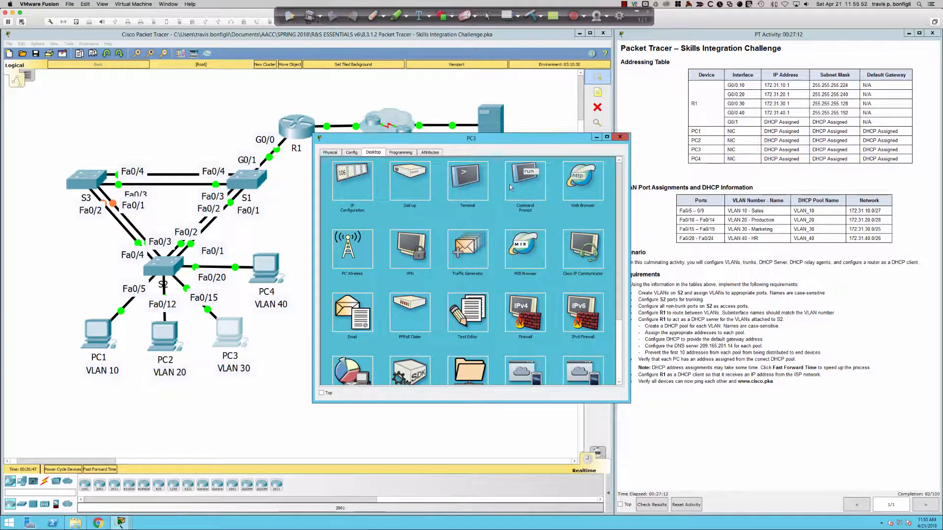
click(352, 185)
click(329, 183)
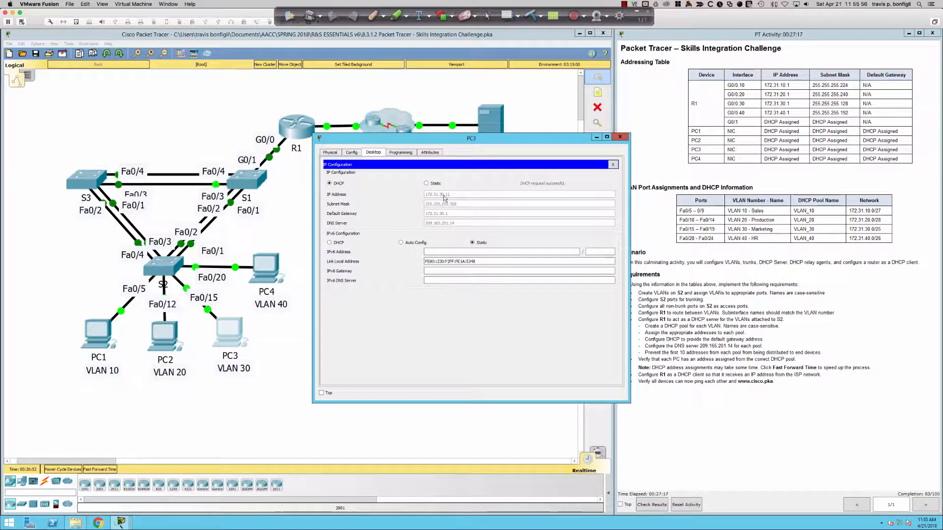
click(613, 165)
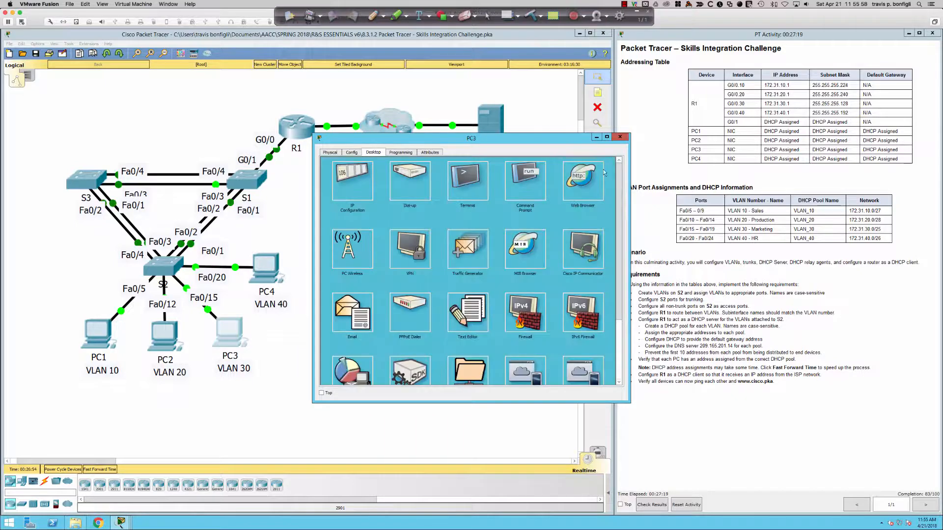
Ping the default gateway 172.31.30.1 from PC3's command prompt.
click(525, 189)
text(p)
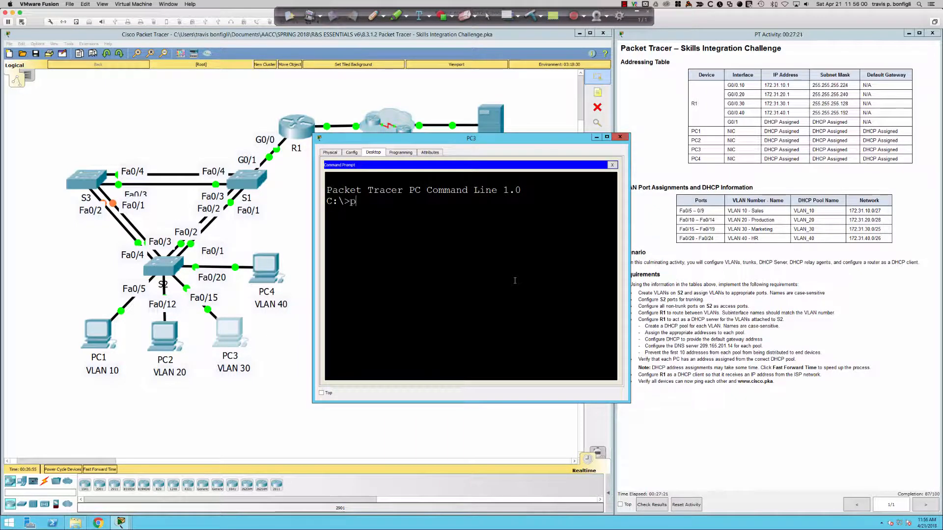
text(ingn)
text(172.31.30.)
text(1)
key(Return)
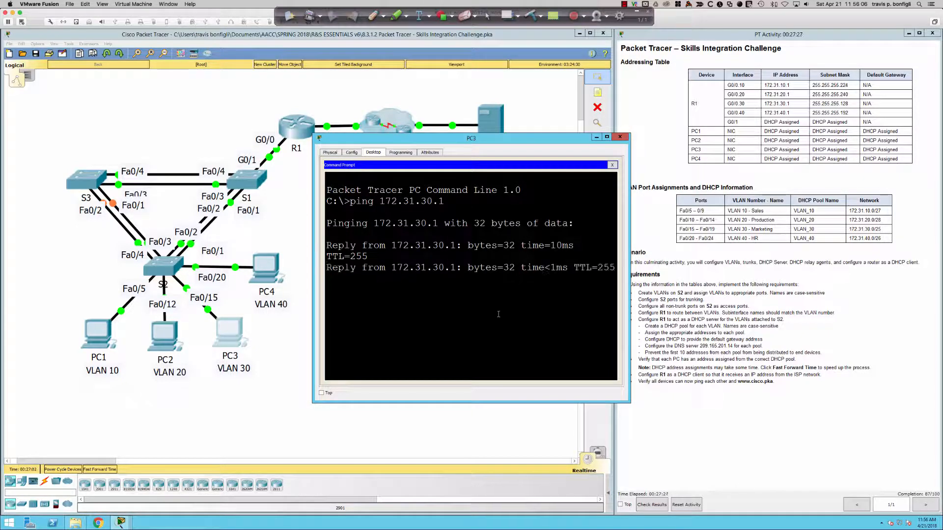
Return to R1's command line and create the DHCP pool VLAN_40 by adapting the earlier pool command.
click(421, 432)
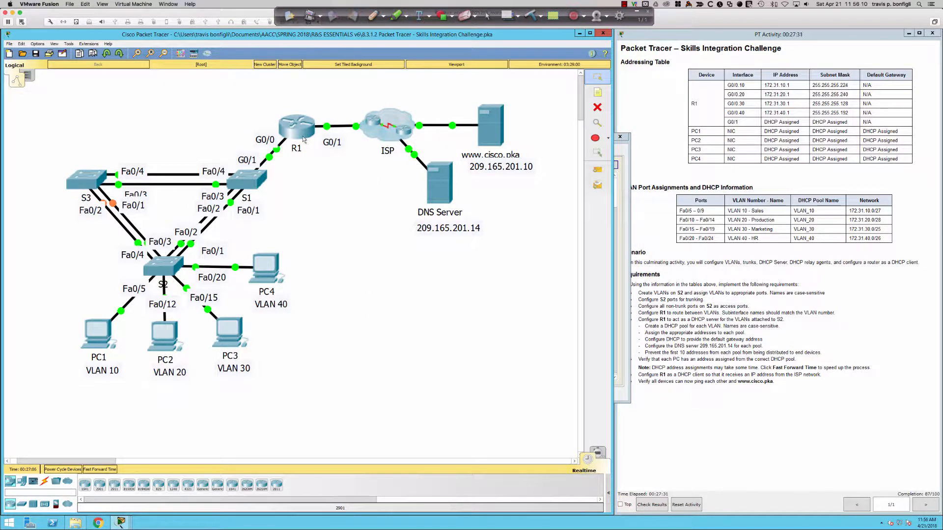
click(303, 132)
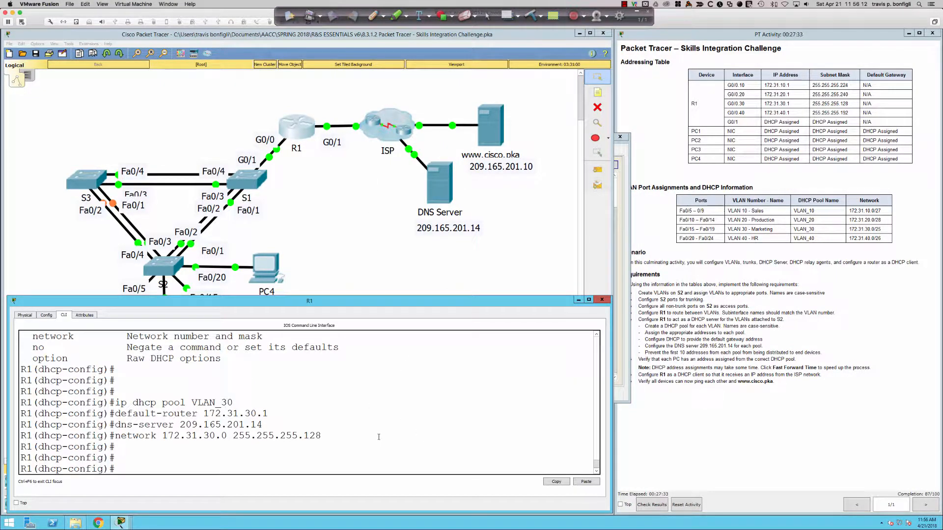
key(Up)
key(Up)
key(Up)
key(Up)
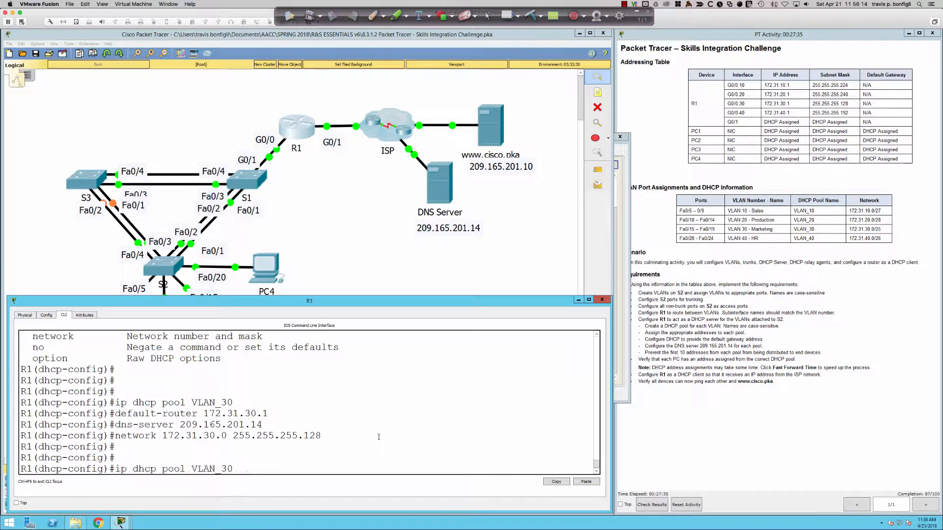
key(BackSpace)
key(BackSpace)
text(40)
key(Return)
Set the VLAN_40 pool's DNS server to 209.165.201.14 by reusing the earlier command.
key(Up)
key(Up)
key(Up)
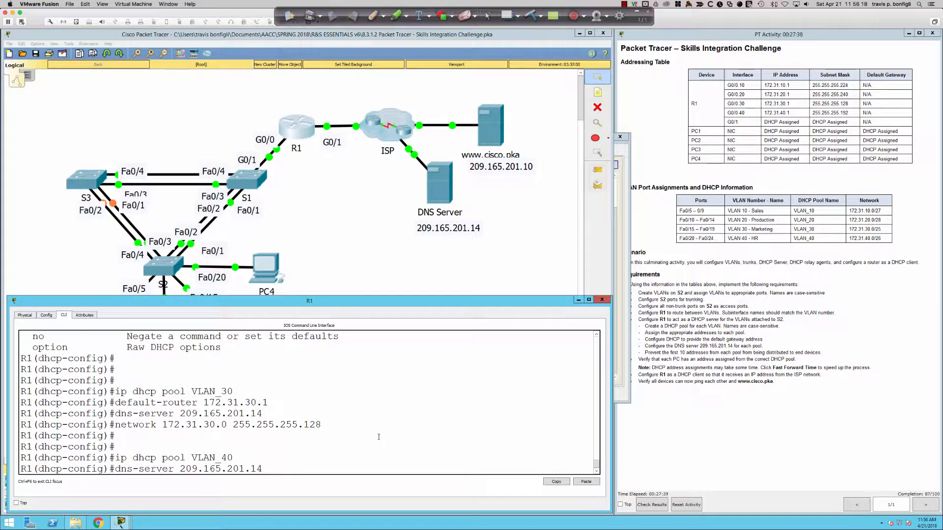
key(Return)
Set the VLAN_40 pool's default router to 172.31.40.1 by adapting the earlier default-router command.
key(Up)
key(Up)
key(Up)
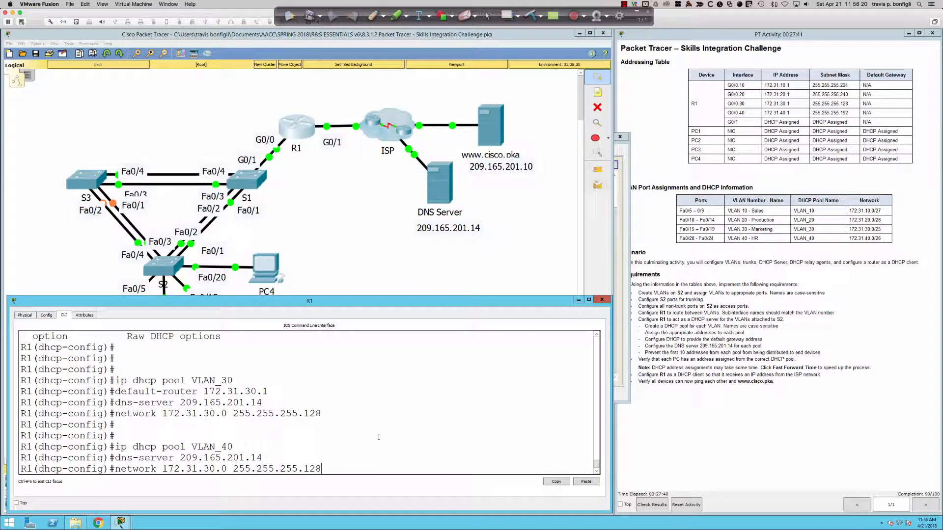
key(Up)
key(Up)
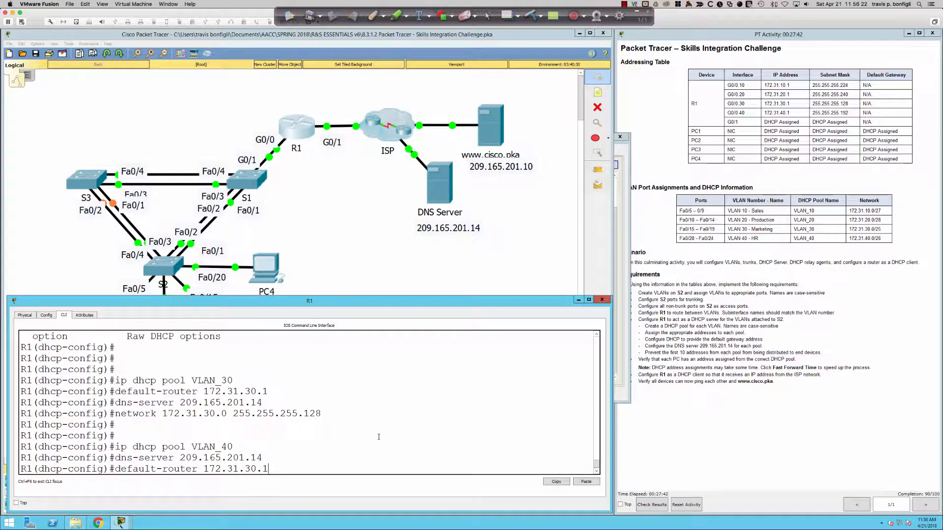
key(Left)
key(Left)
key(Left)
key(BackSpace)
text(4)
key(Return)
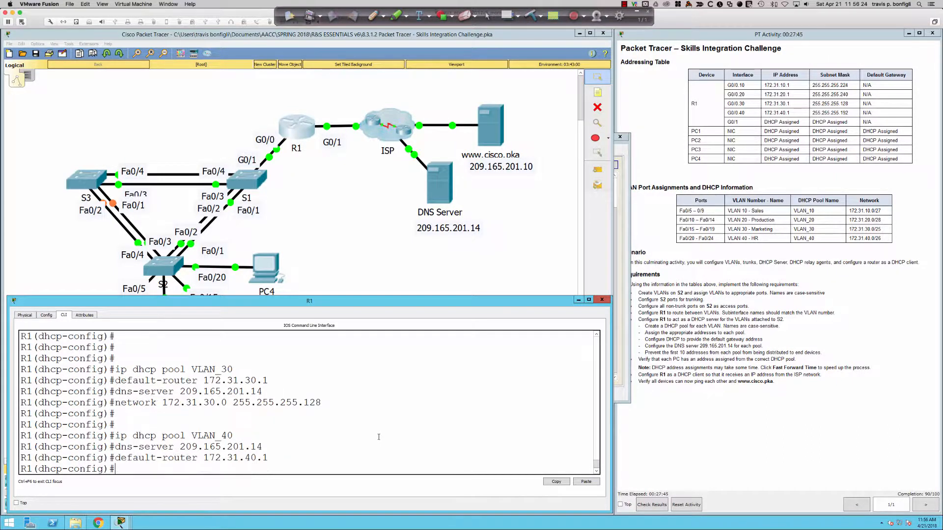
Set the VLAN_40 pool's network to 172.31.40.0 with mask 255.255.255.192 by adapting the earlier network command.
key(Up)
key(Up)
key(Up)
key(Up)
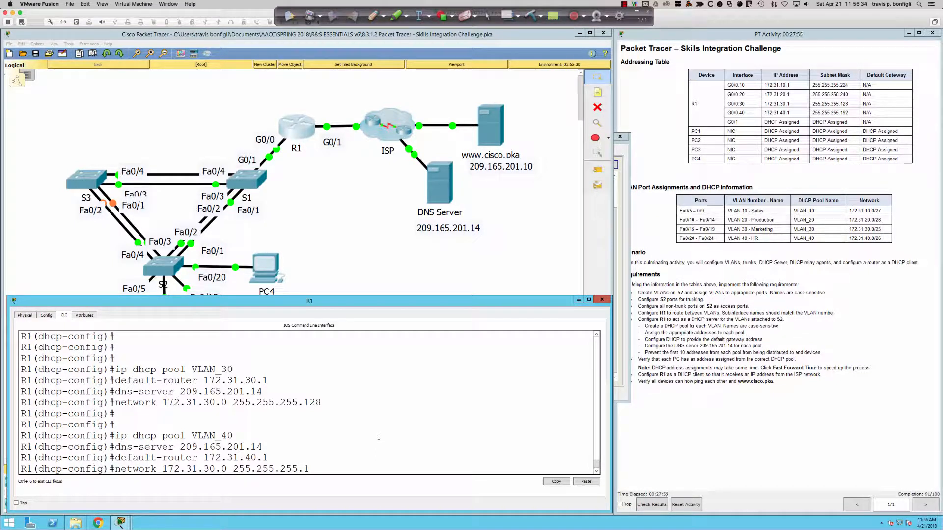
key(Left)
key(Left)
key(Return)
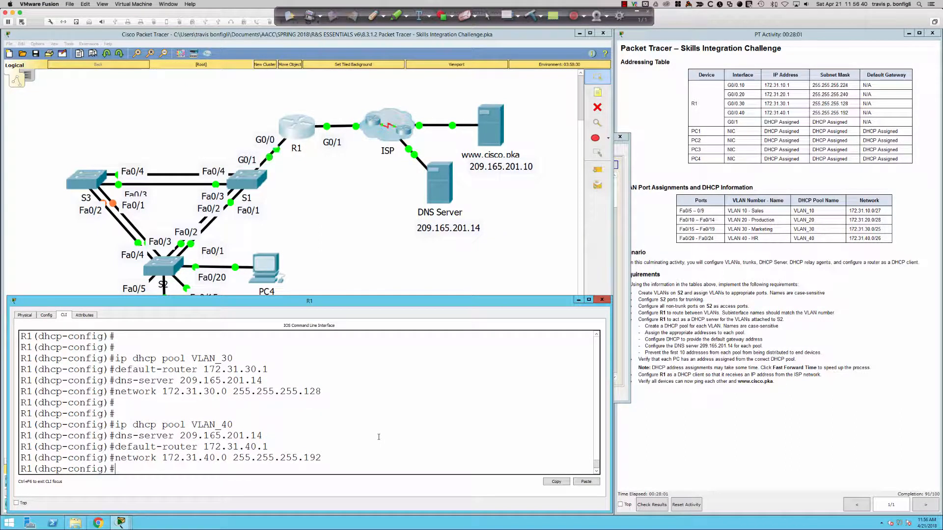
key(Return)
key(Return)
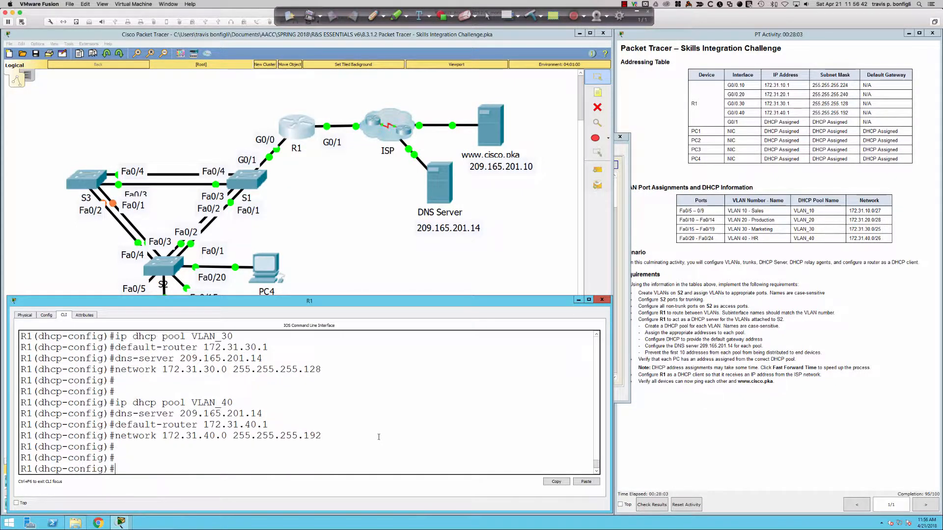
Switch PC4's IP configuration from static to DHCP and close the configuration view.
click(279, 265)
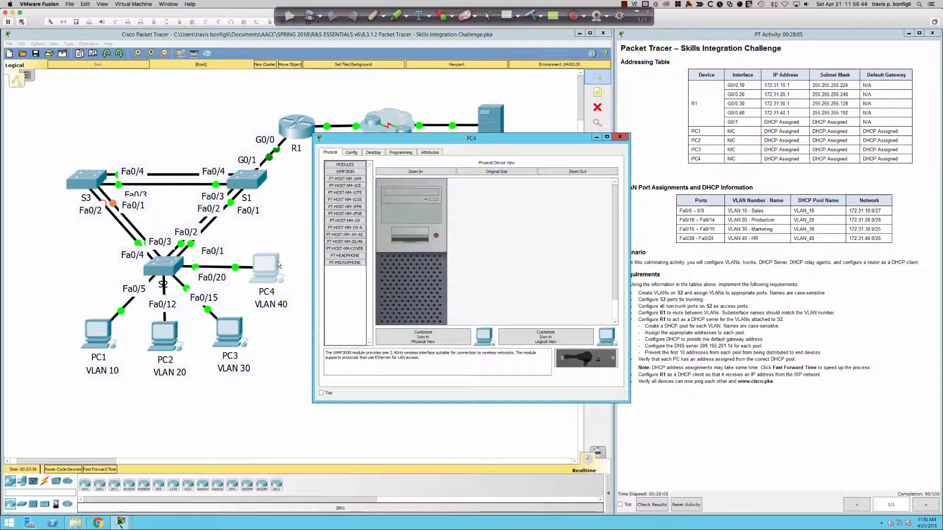
click(374, 152)
click(342, 187)
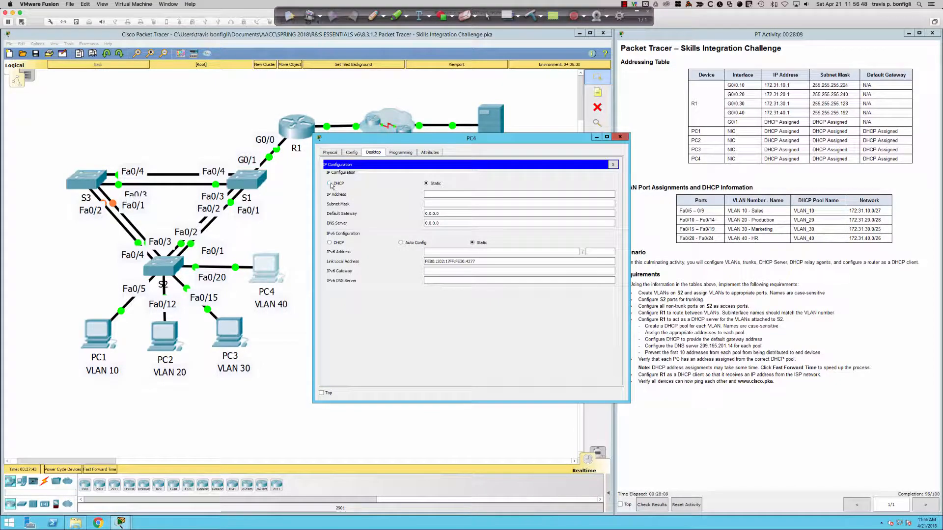
click(340, 184)
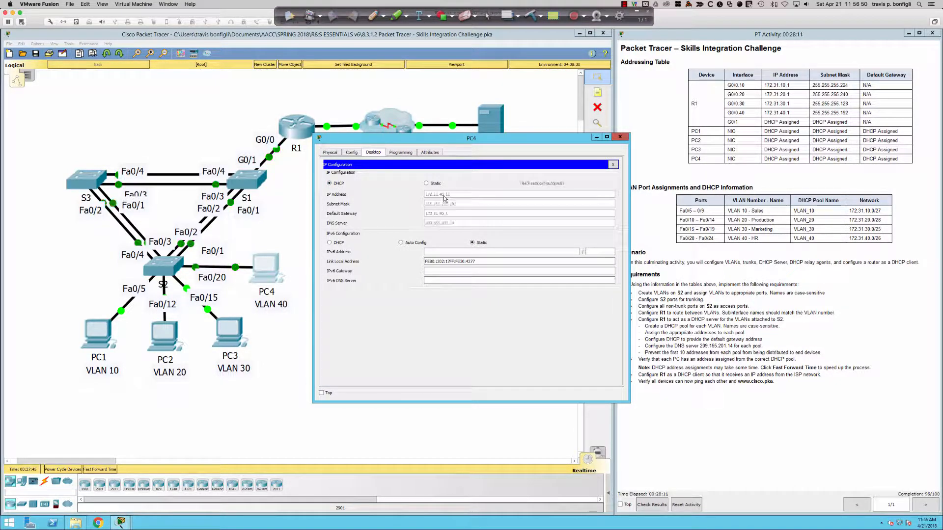
click(614, 166)
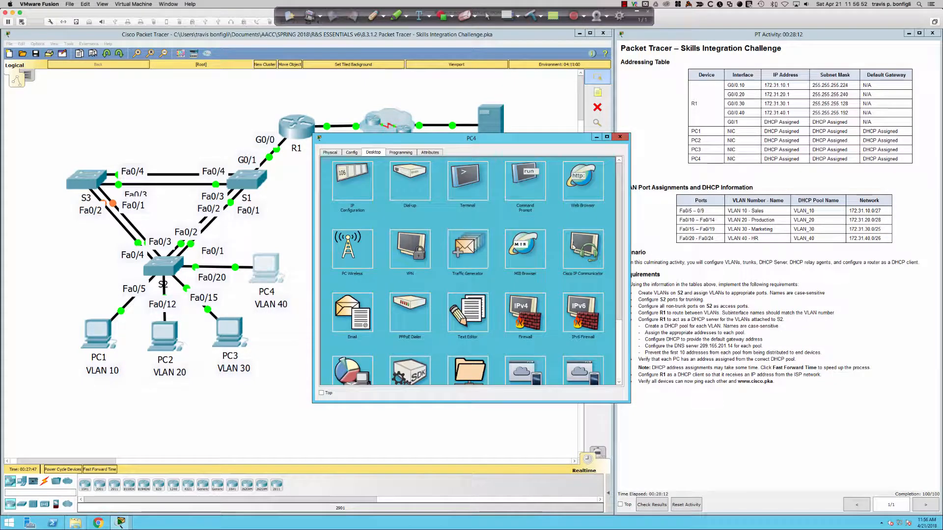
Ping the default gateway 172.31.40.1 from PC4's command prompt.
click(540, 211)
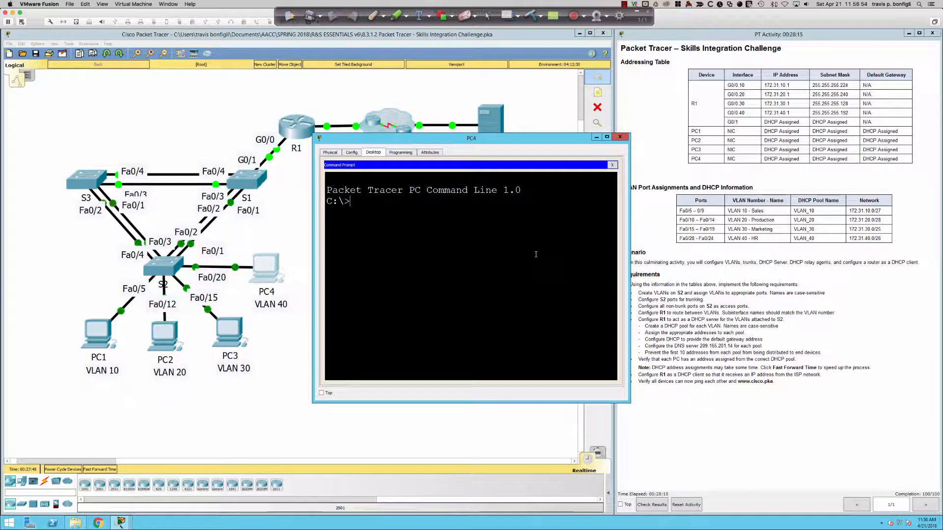
text(ping 1)
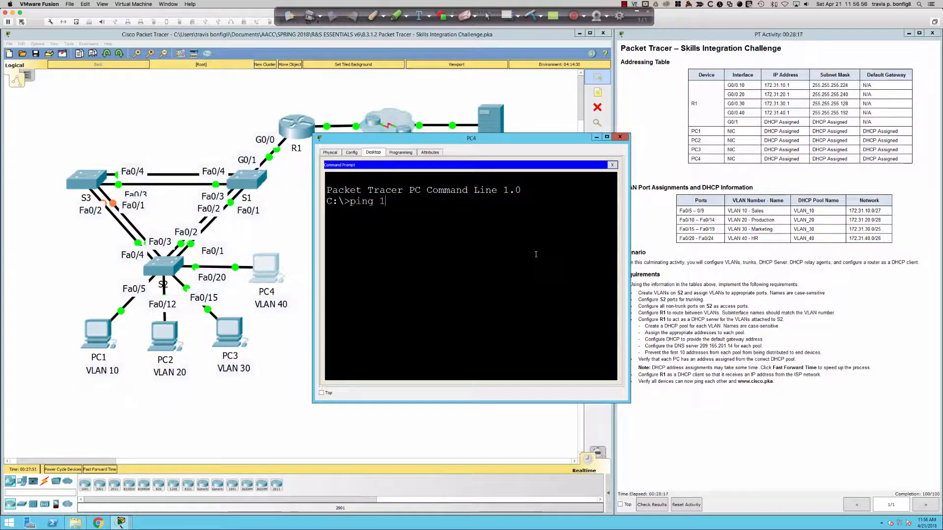
text(72.31.)
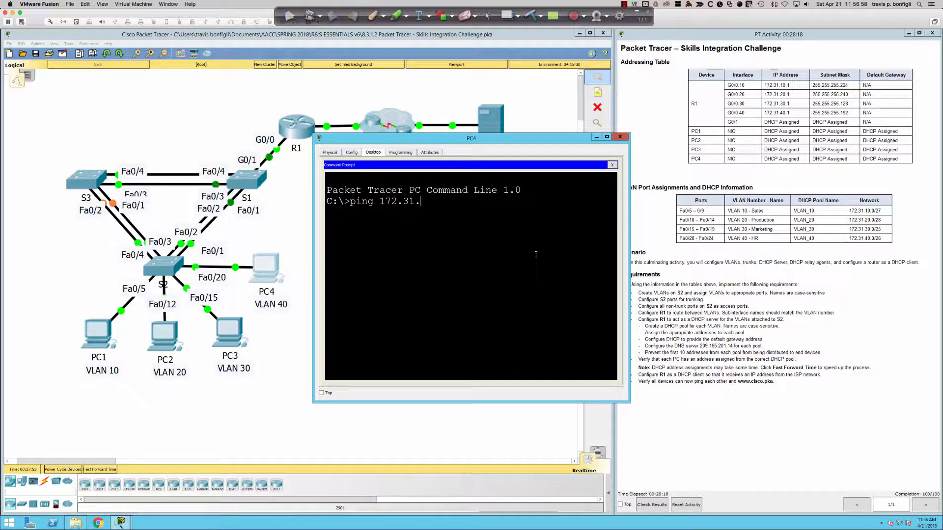
text(40.1)
key(Return)
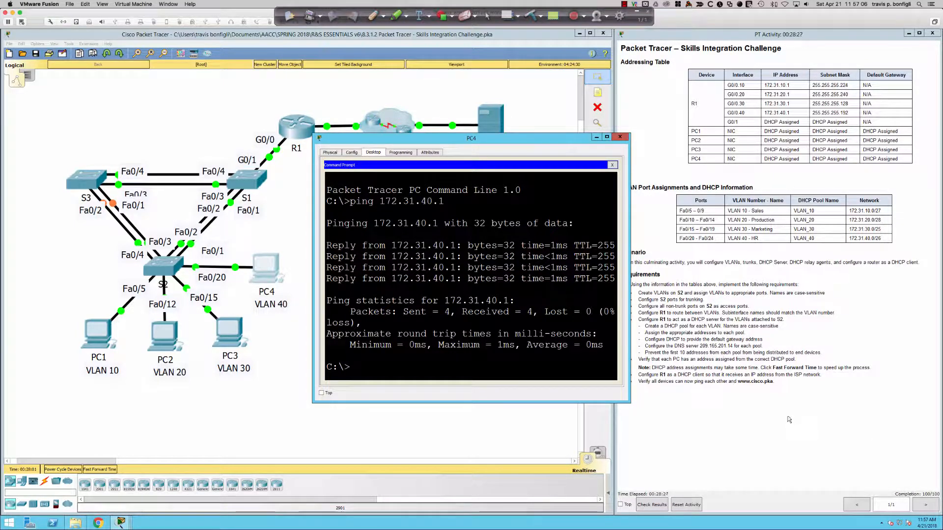
click(788, 391)
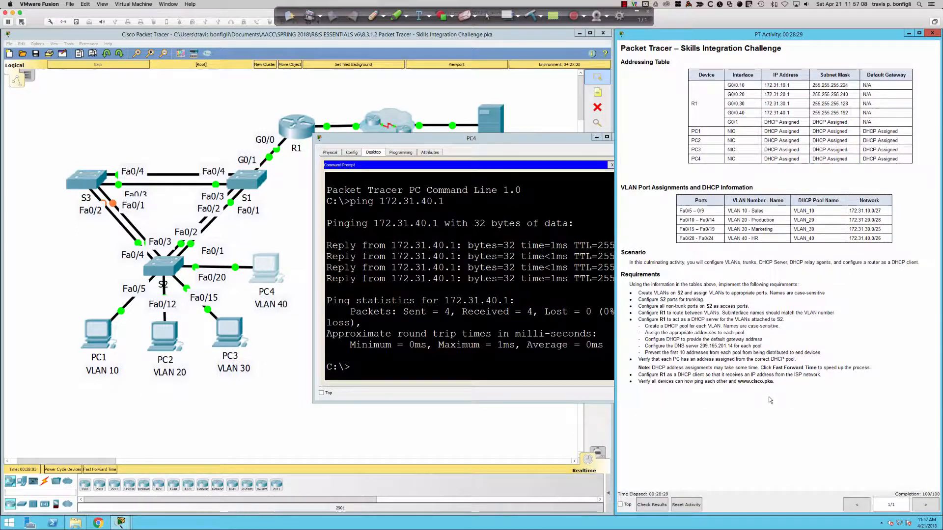
click(414, 406)
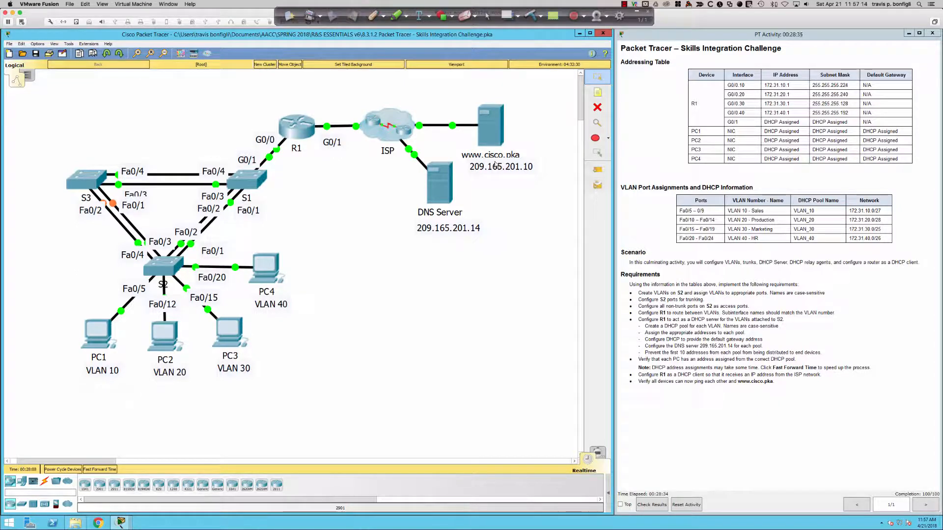
click(98, 331)
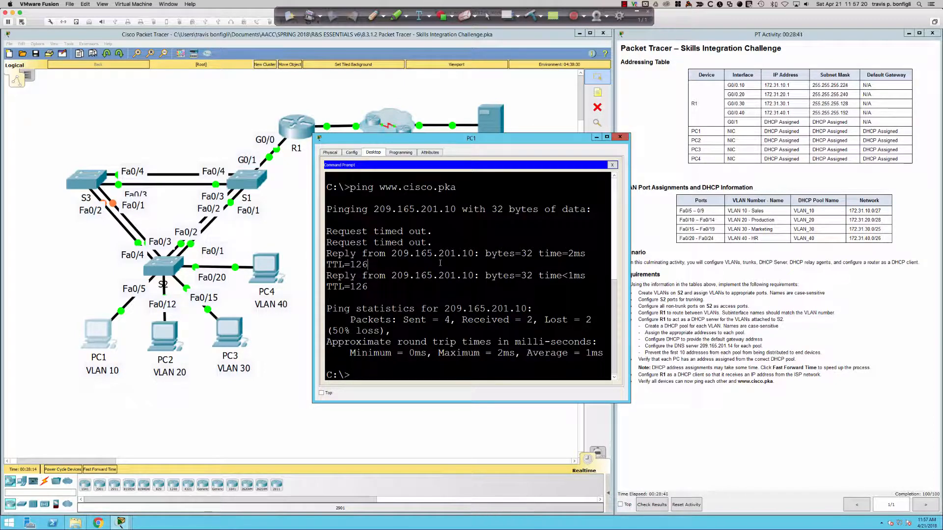
key(Up)
key(Return)
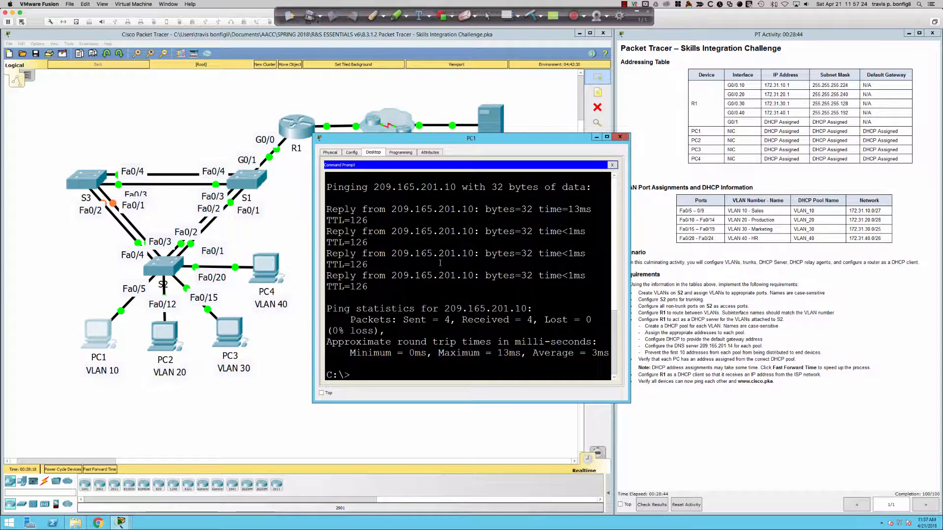
click(164, 334)
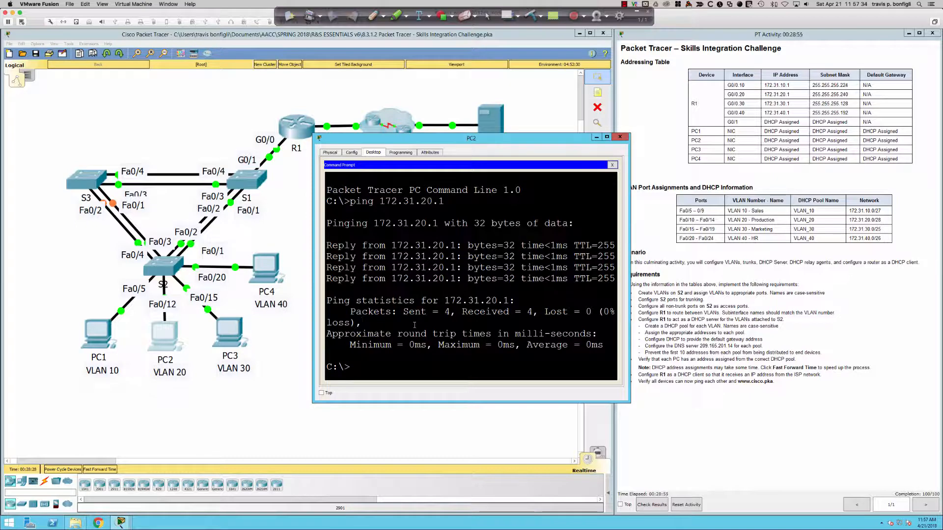
text(ping www.cisco.pka)
key(Return)
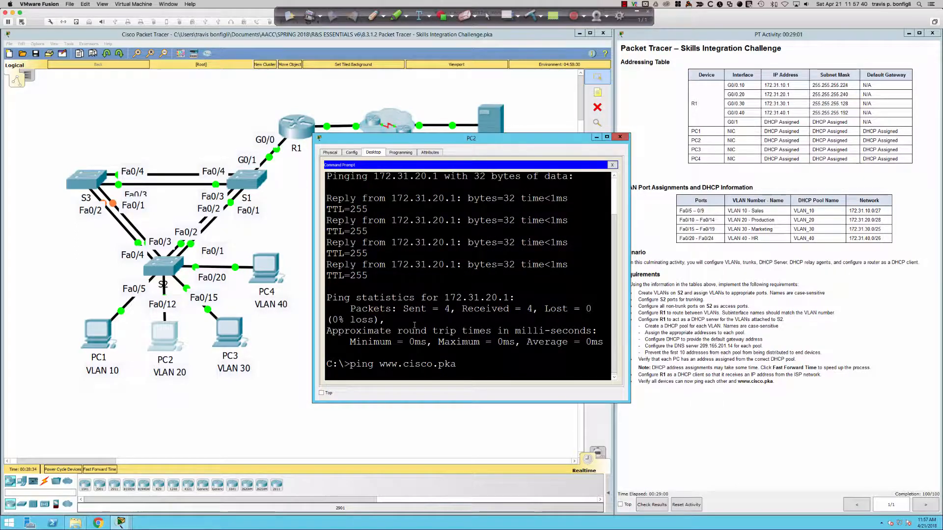
Move PC3's window clear of the server labels and ping the web server 209.165.201.10 from its command prompt.
click(227, 334)
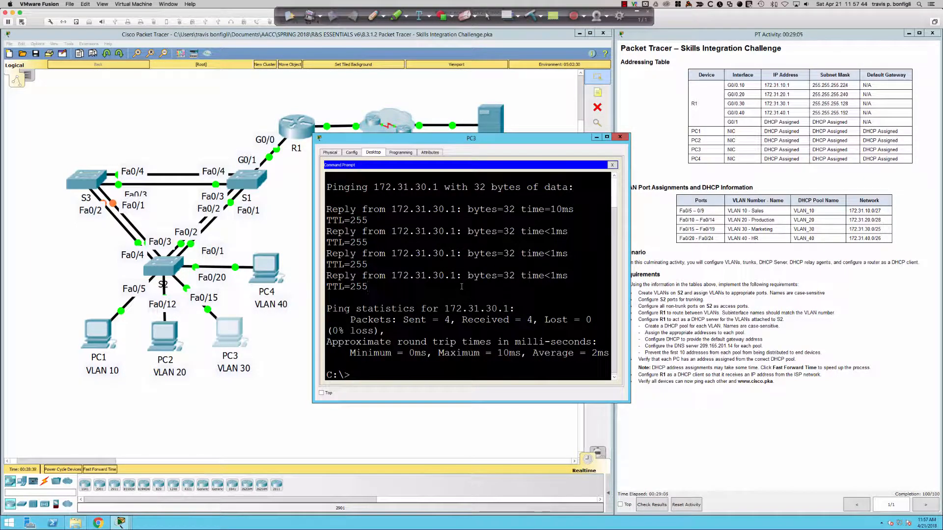
drag(429, 143, 399, 257)
text(p)
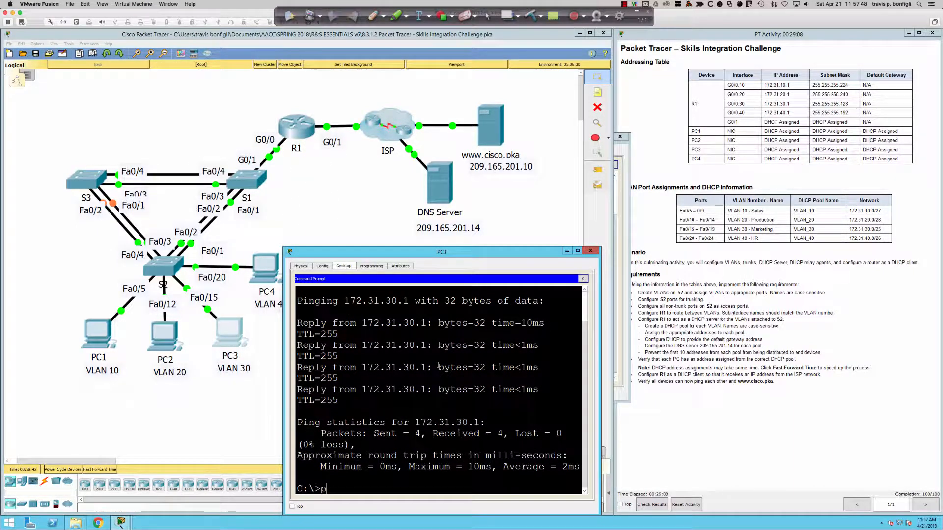
text(ing 209.165.201.10)
key(Return)
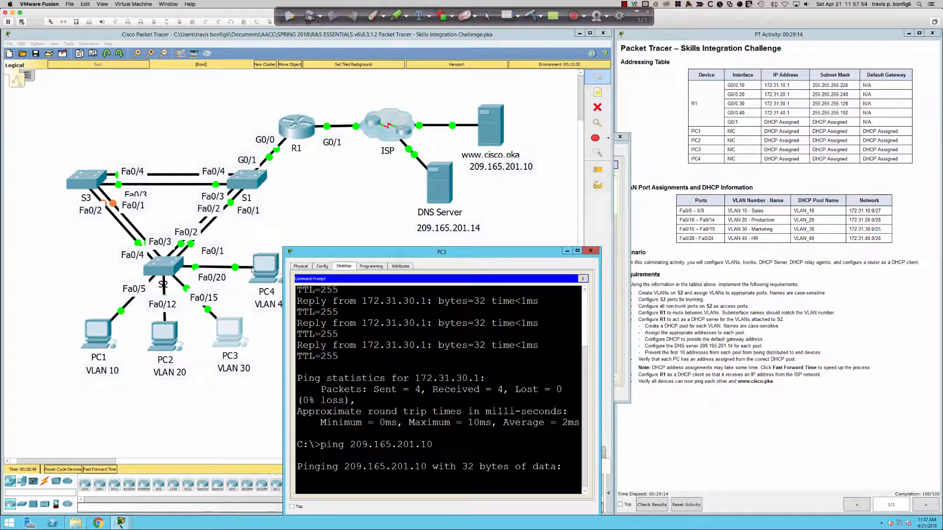
click(273, 267)
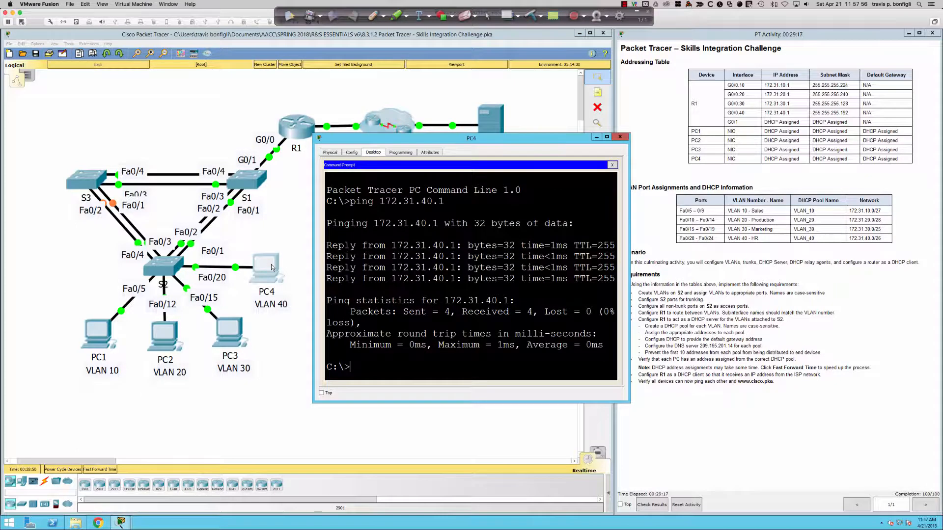
text(ping www.cisco.pka)
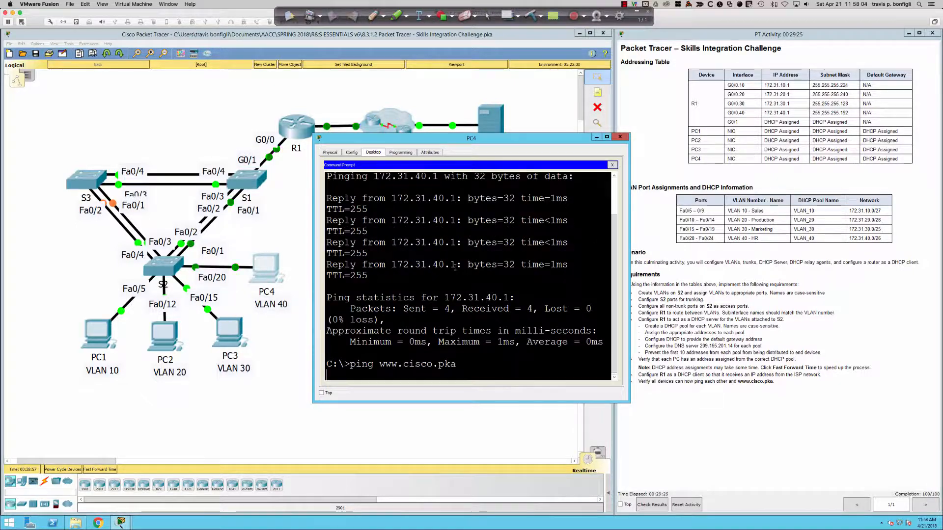
click(164, 337)
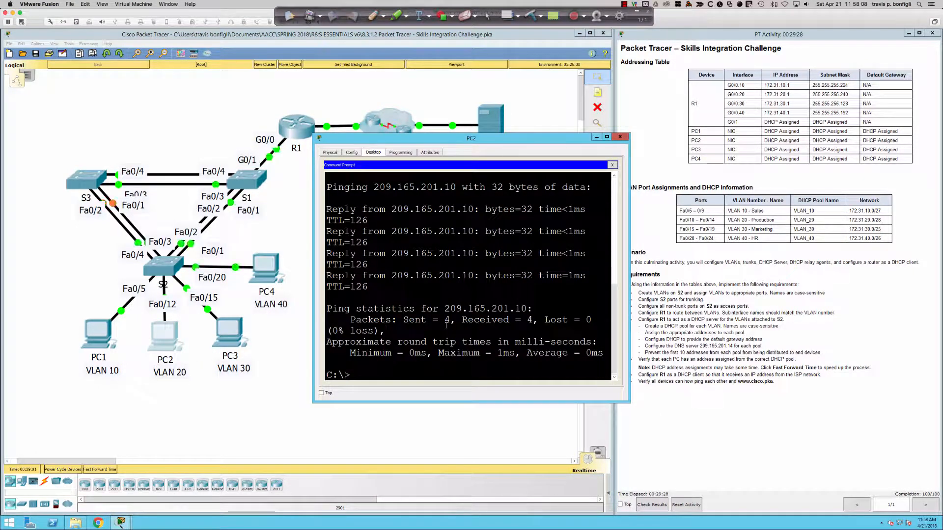
key(Up)
key(Return)
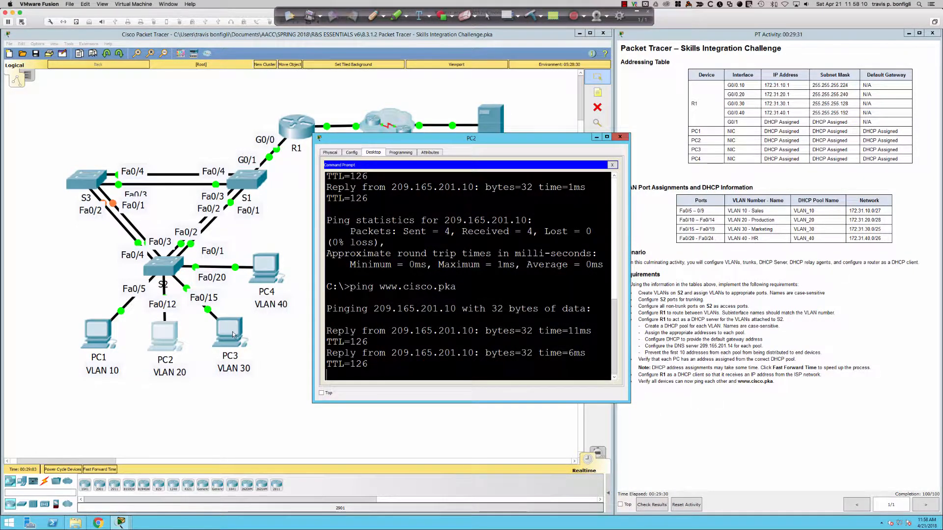
Repeat the ping to 209.165.201.10 from PC3's command prompt.
click(233, 334)
key(Up)
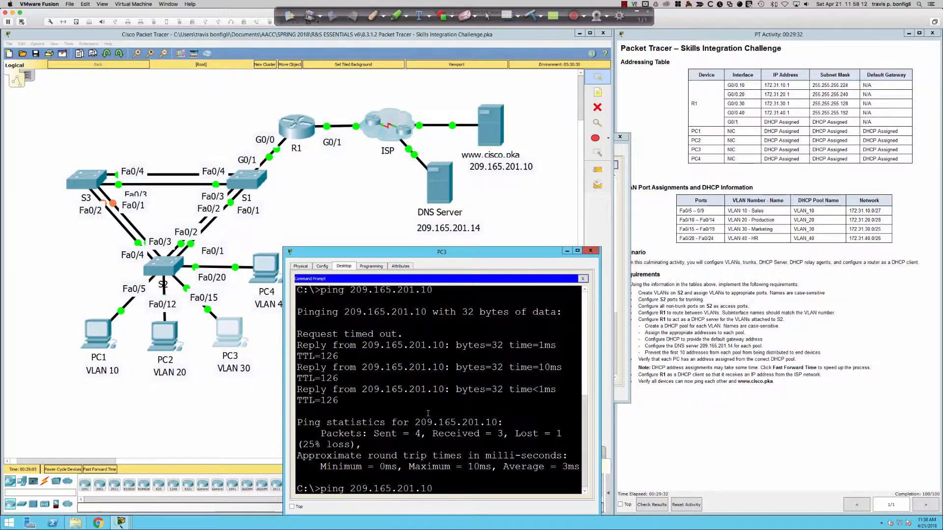
key(Return)
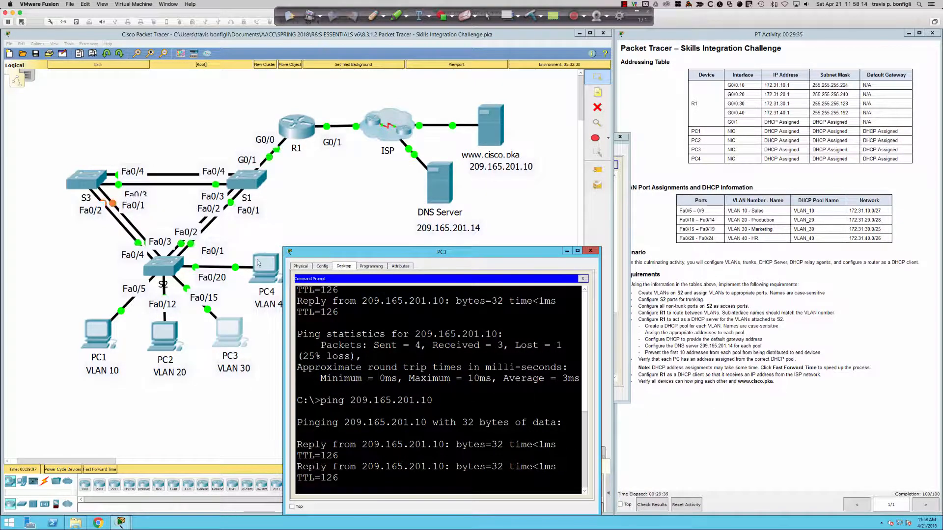
click(268, 265)
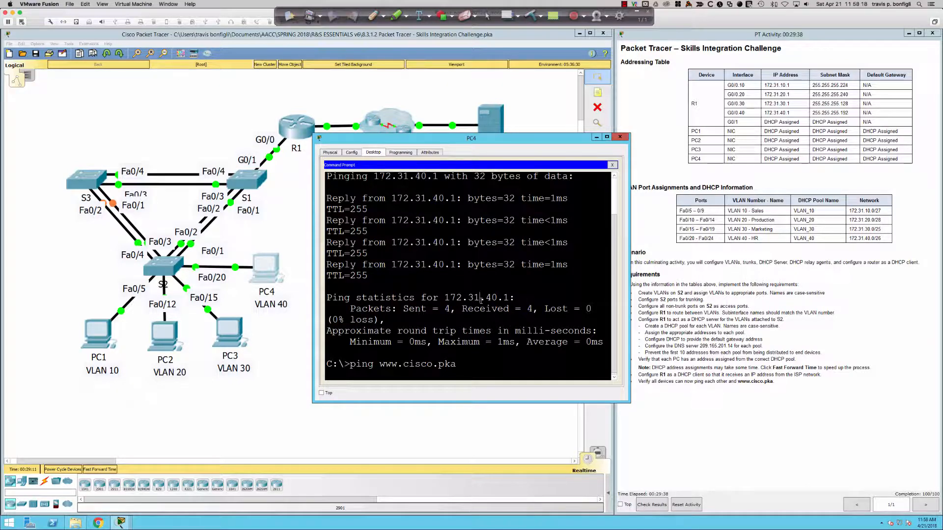
key(Return)
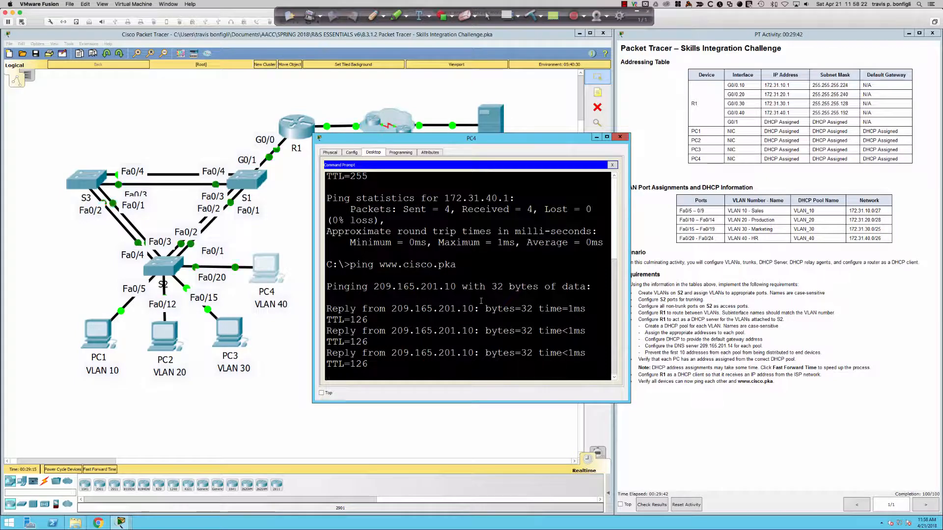
key(Return)
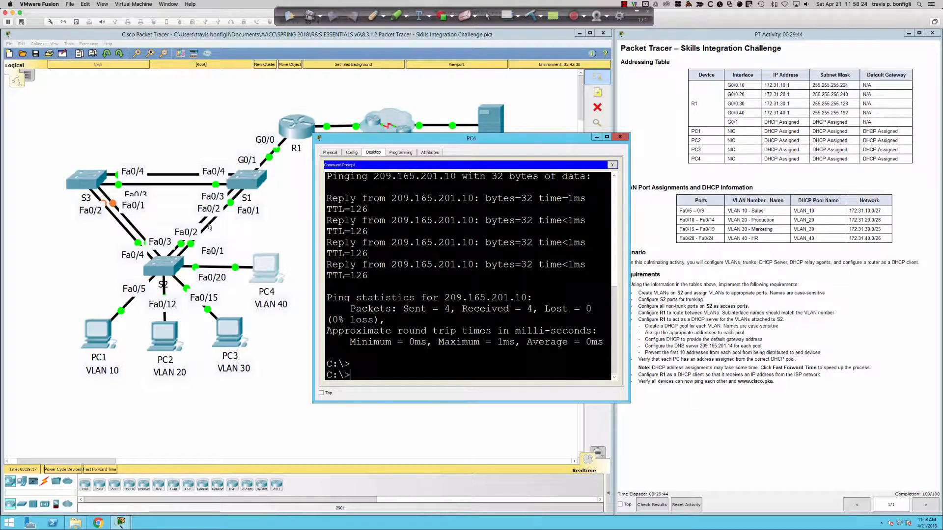
Return to R1's command line, enlarge the view, leave configuration mode with end and save the configuration with wri mem.
click(292, 131)
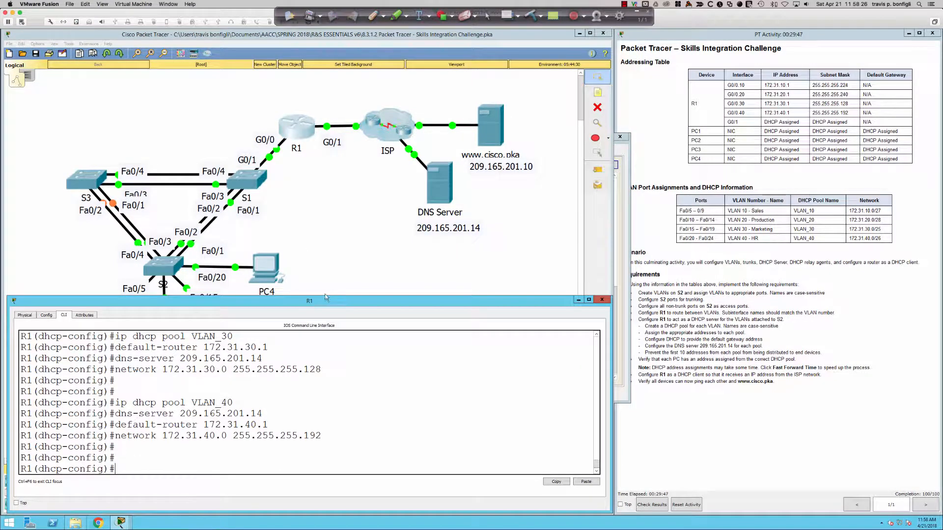
drag(325, 295, 323, 46)
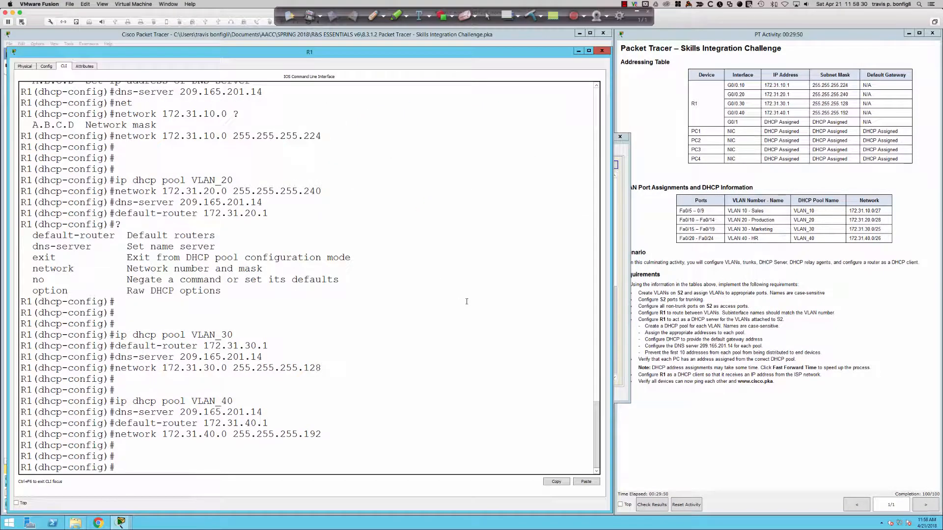
text(end)
key(Return)
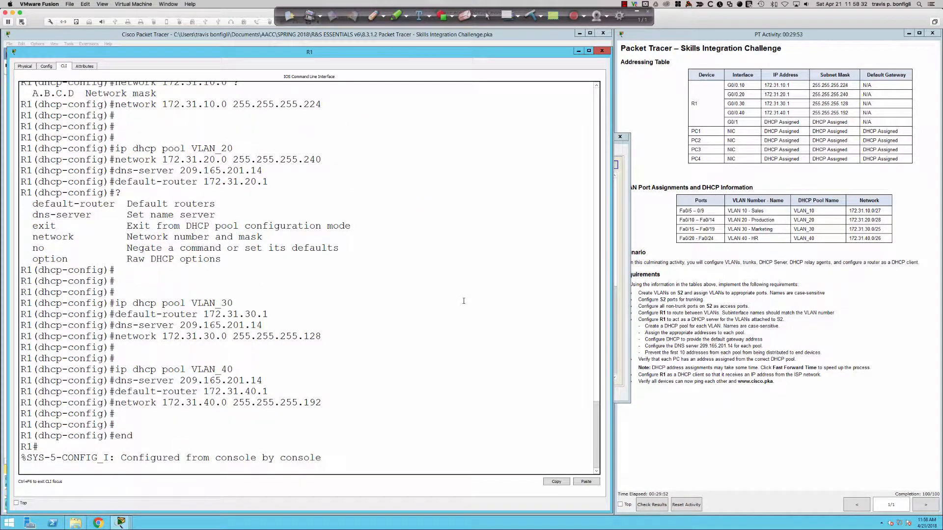
key(Return)
key(Return)
text(wri mem)
key(Return)
key(Return)
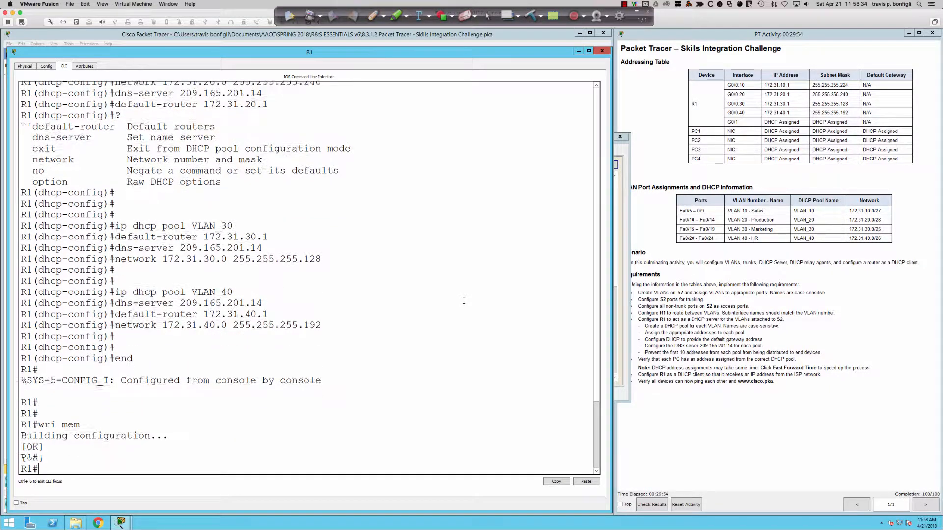
key(Return)
key(Return)
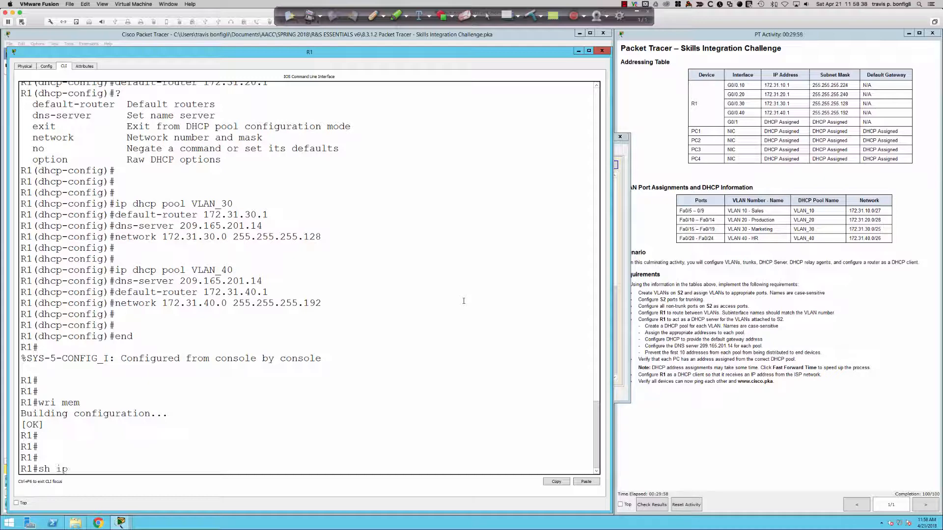
List the available show ip dhcp options on R1 and display its DHCP pools with sh ip dhcp pool.
text(sh ip dhco)
key(Tab)
key(BackSpace)
text(p)
key(Tab)
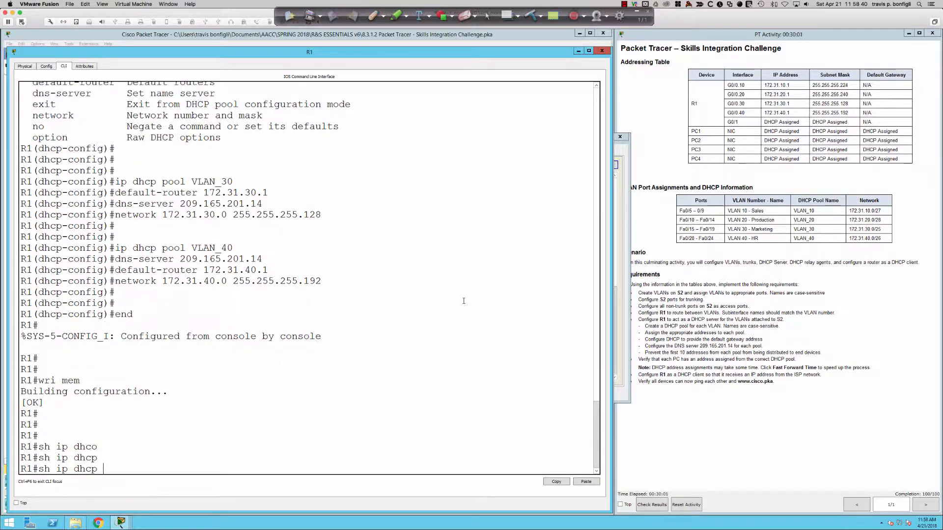
text(?)
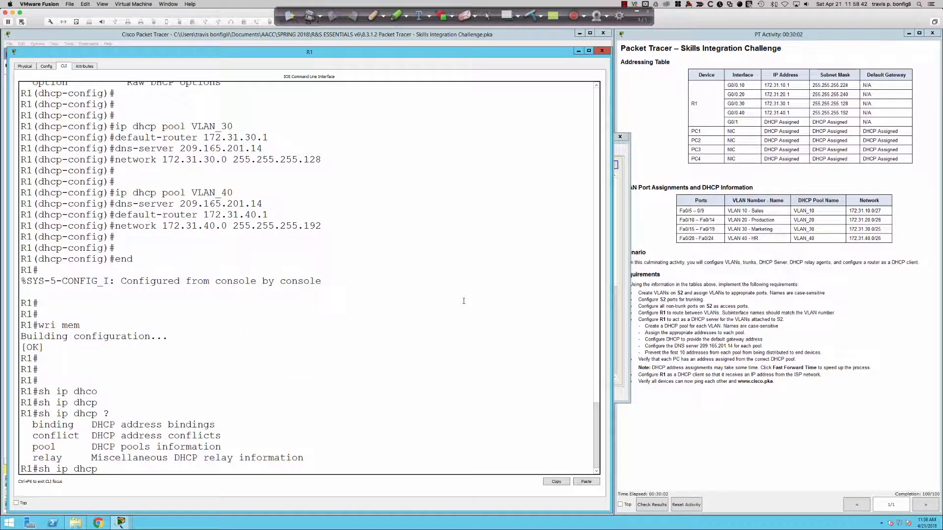
text(pool)
key(Return)
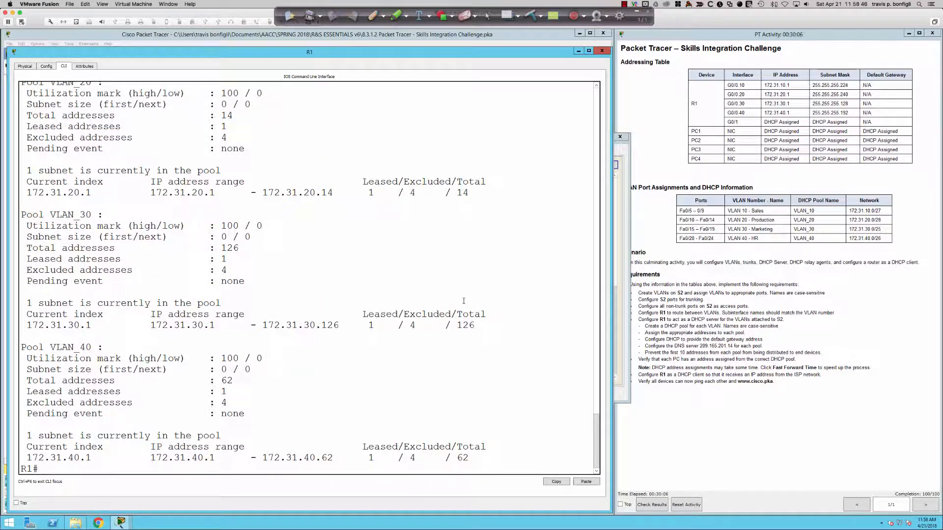
Display R1's DHCP leases with sh ip dhcp binding and examine the hardware address of the first entry.
key(Return)
key(Return)
text(sh ip d)
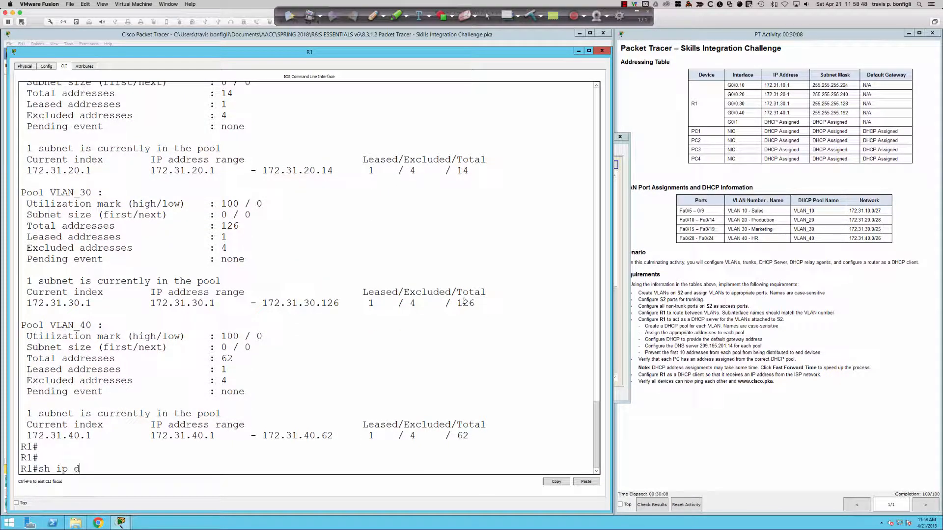
text(hcp bin)
key(Tab)
key(Return)
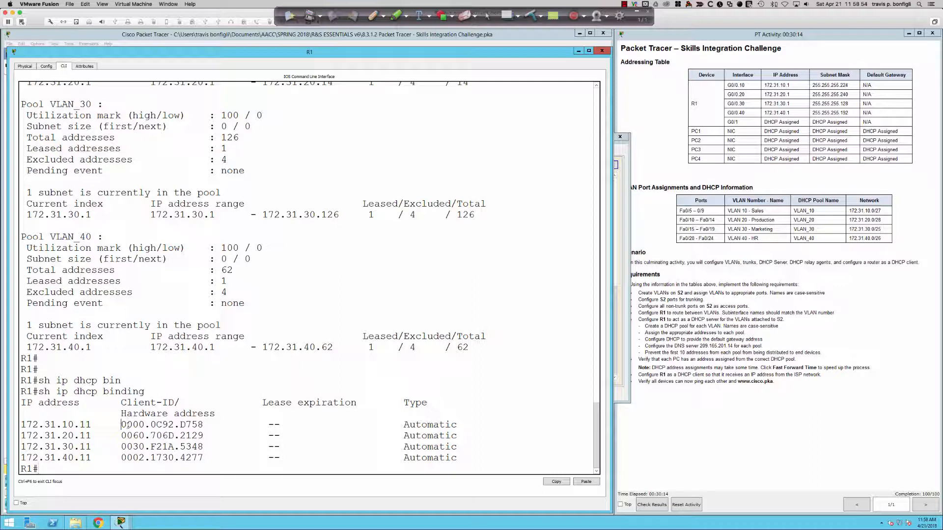
drag(122, 424, 203, 426)
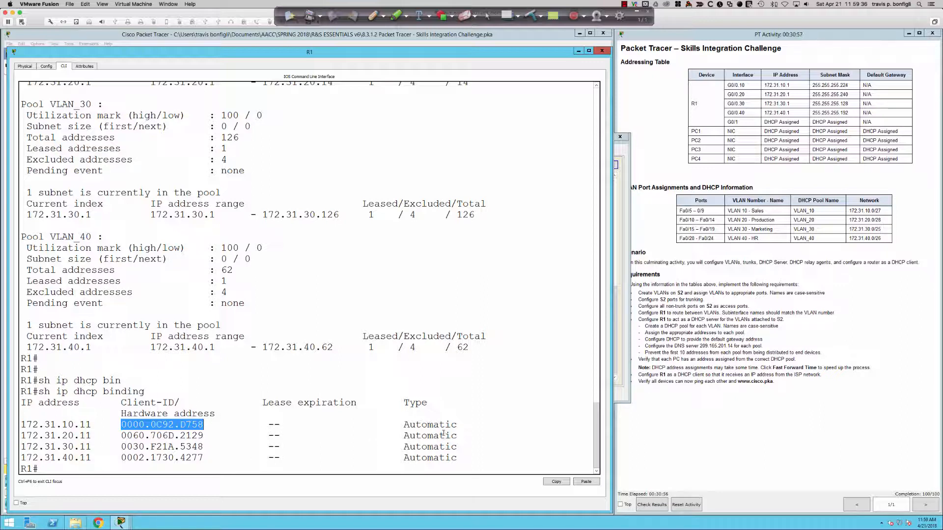
click(489, 398)
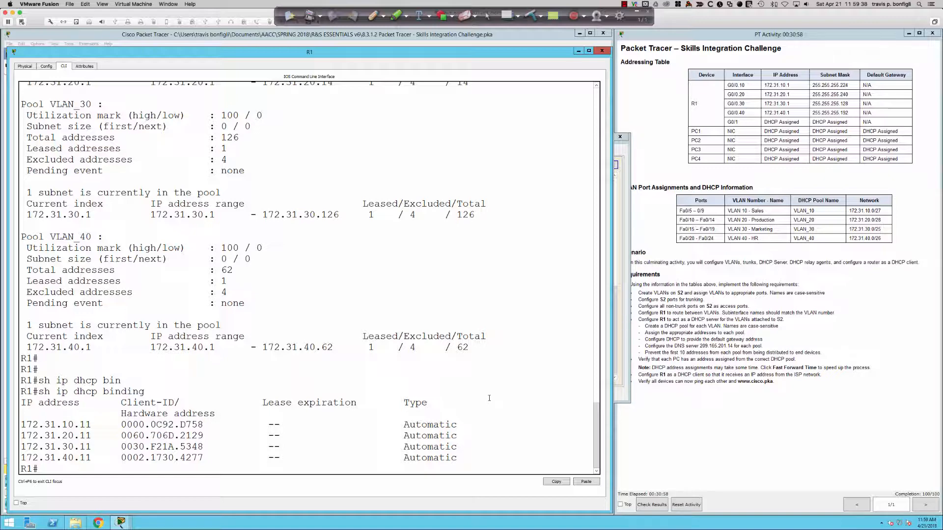
List the show ip dhcp options again and try the command sh ip dhcp relay information on R1.
key(Return)
key(Return)
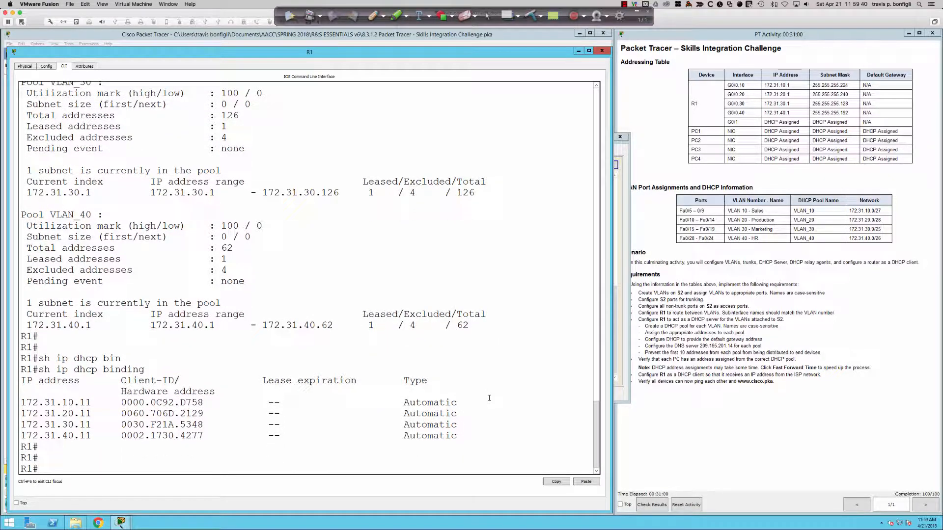
text(sh ip dh)
key(Tab)
text(?)
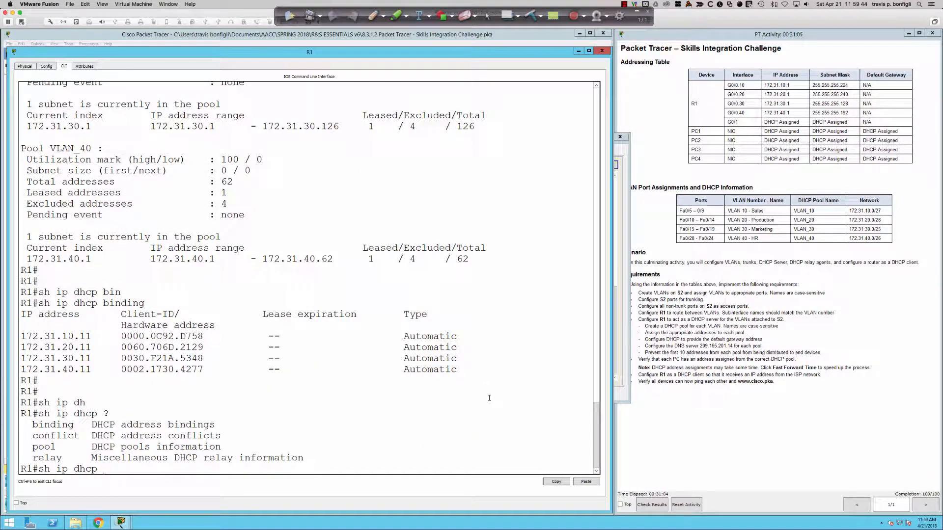
text(rel)
key(Tab)
text(?in)
key(Tab)
key(Return)
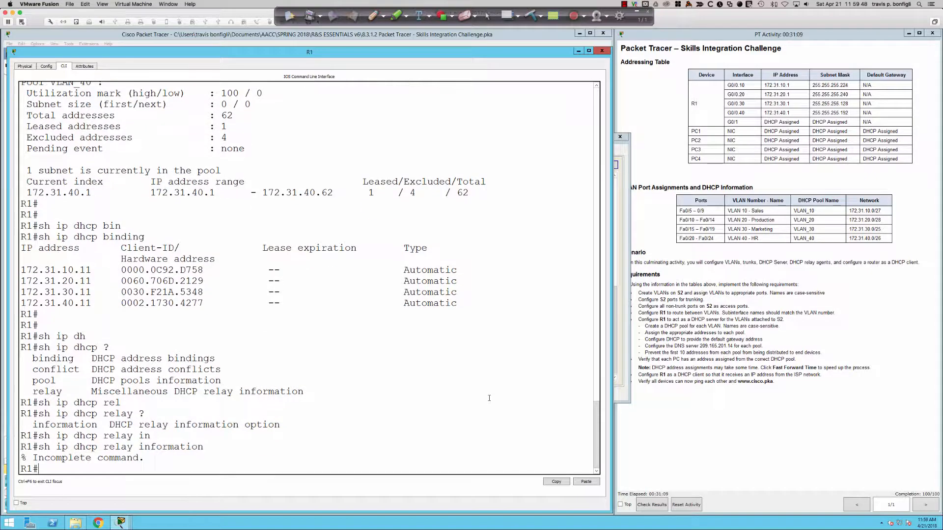
Look up the remaining relay option and run sh ip dhcp relay information trusted-sources.
key(Up)
text(?)
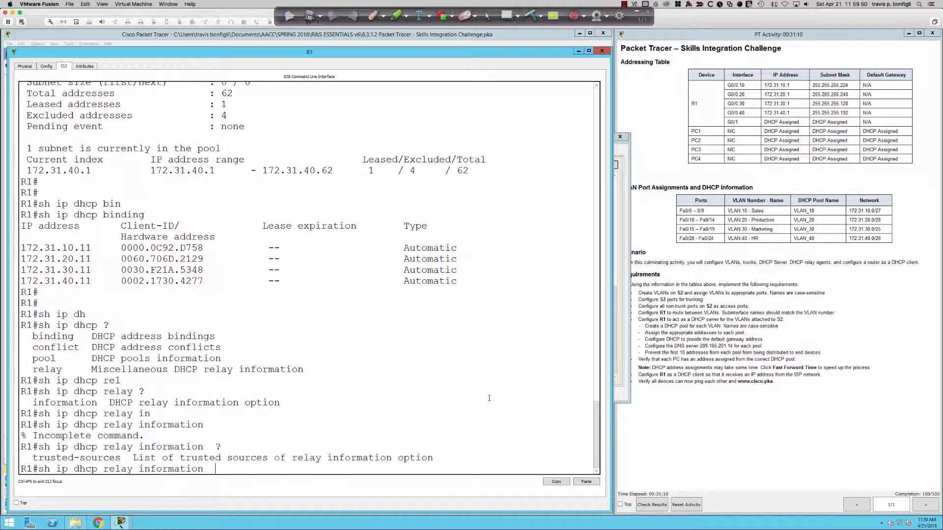
text(tru)
key(Tab)
text(?)
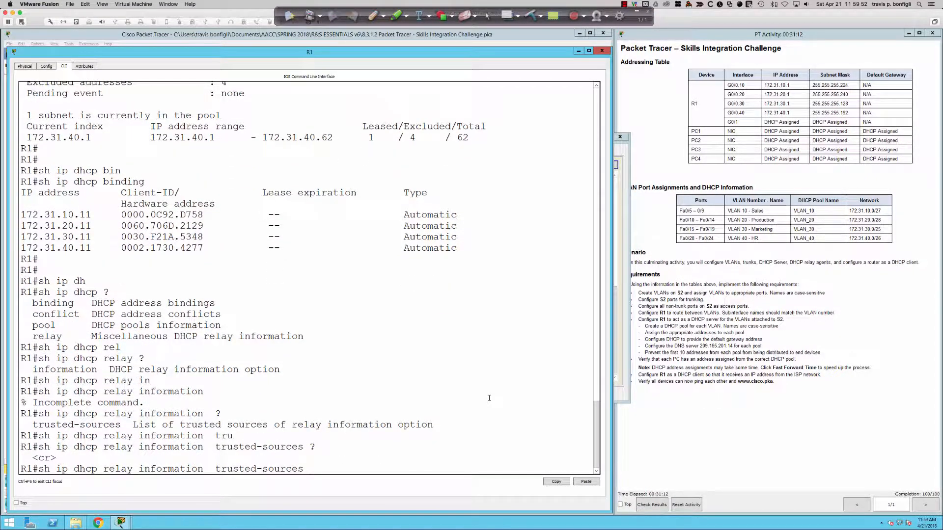
key(Return)
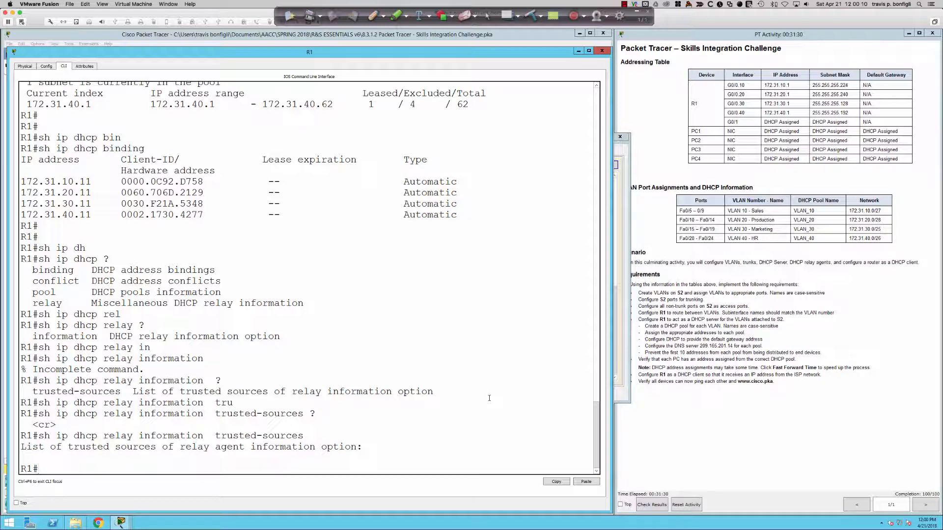
Display R1's running configuration with sh run and review the DHCP excluded addresses and the four VLAN pools.
text(sh run)
key(Return)
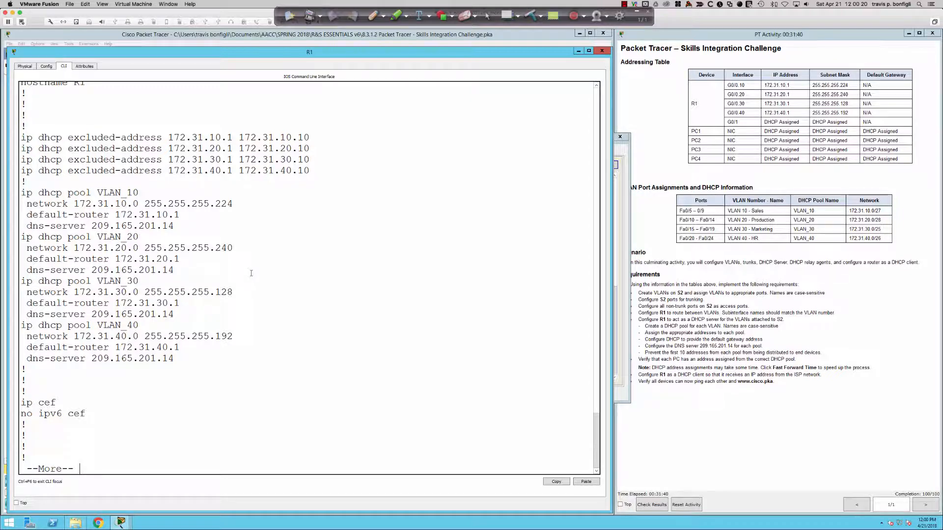
key(super+Tab)
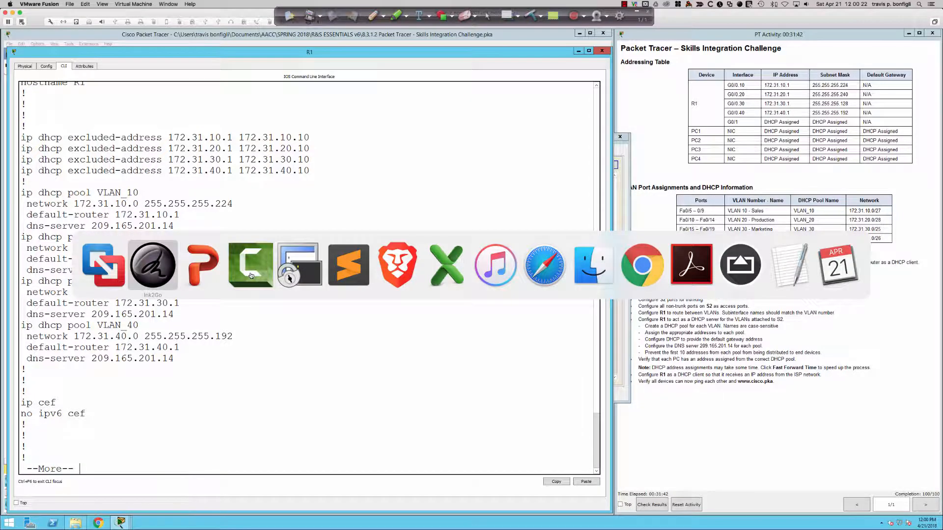